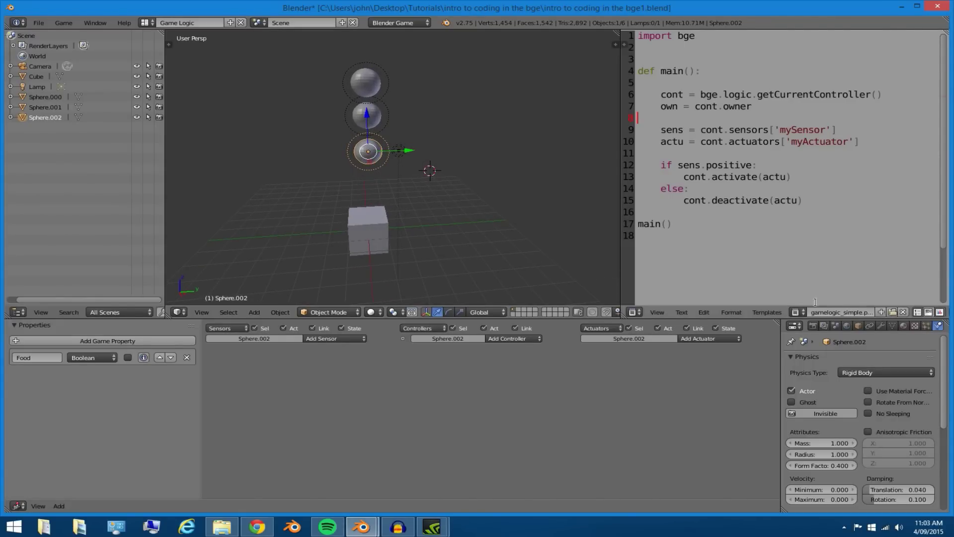
Highlight sections of the script, then place the caret on line 9.
left_click_drag(727, 247, 639, 36)
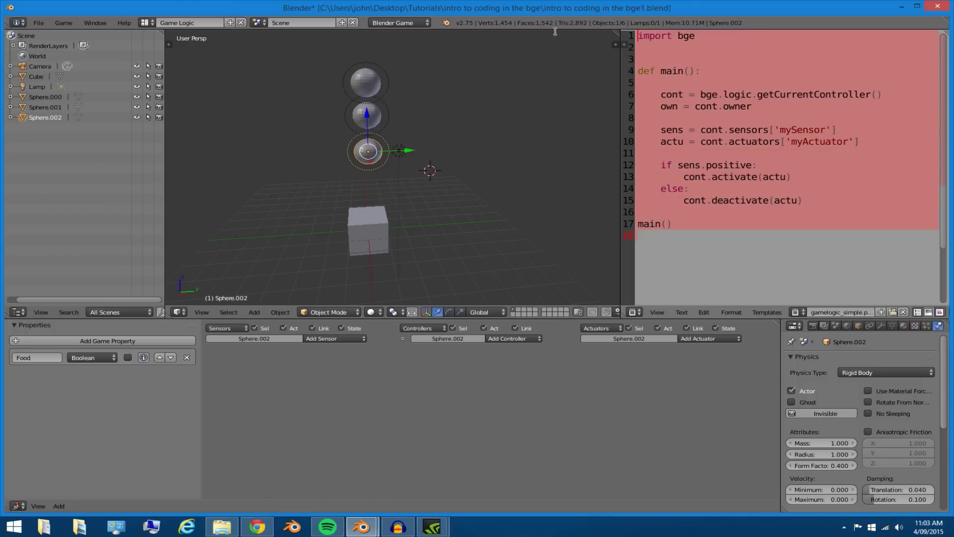
left_click(704, 116)
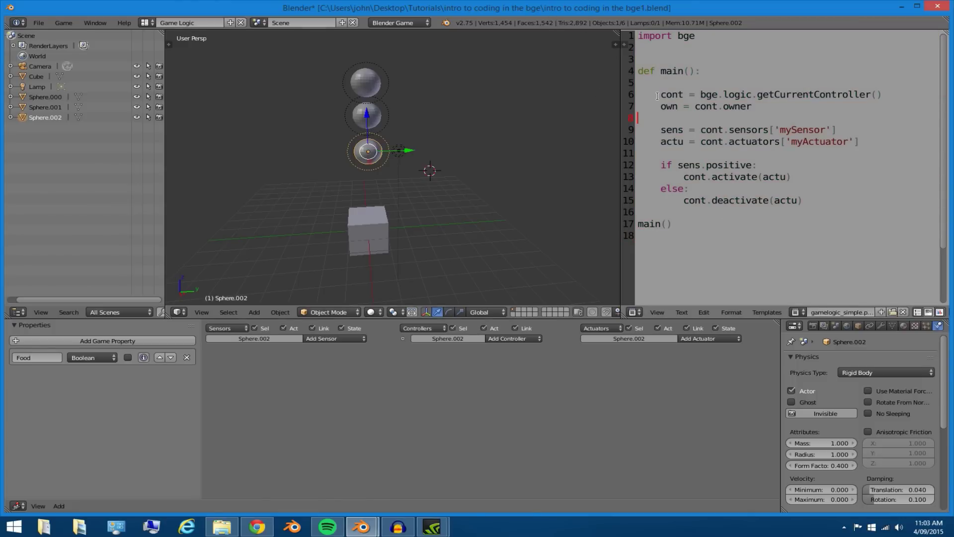
left_click_drag(659, 95, 752, 165)
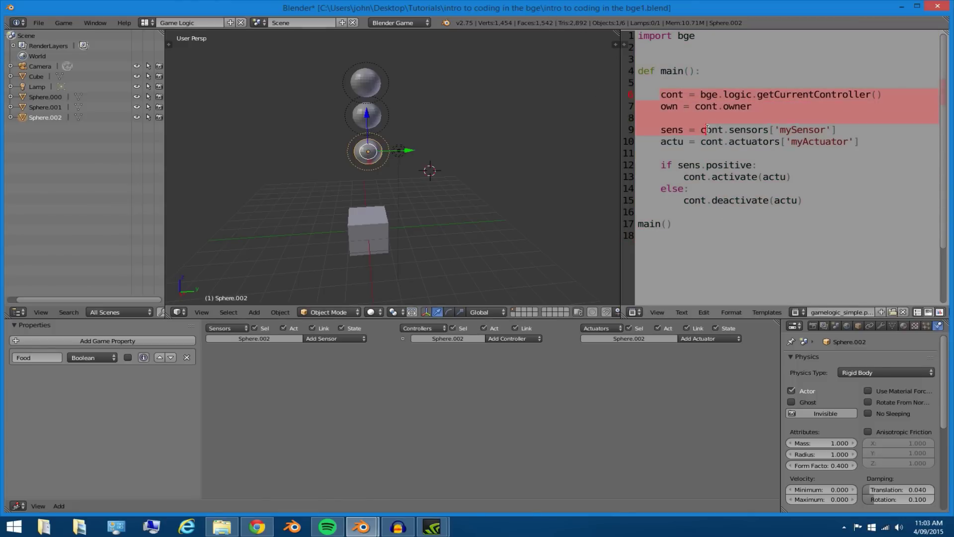
left_click(826, 191)
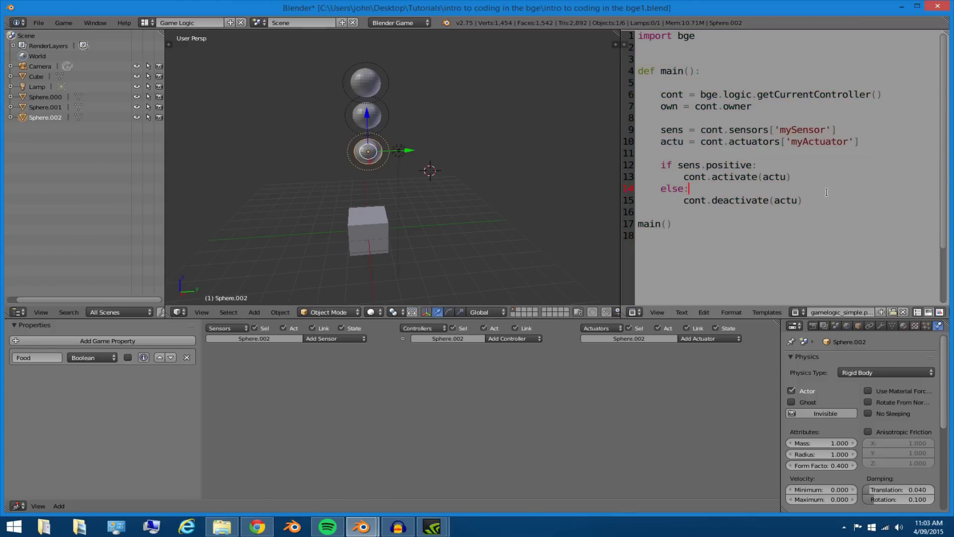
left_click(661, 95)
key("Down")
key("Down")
key("Down")
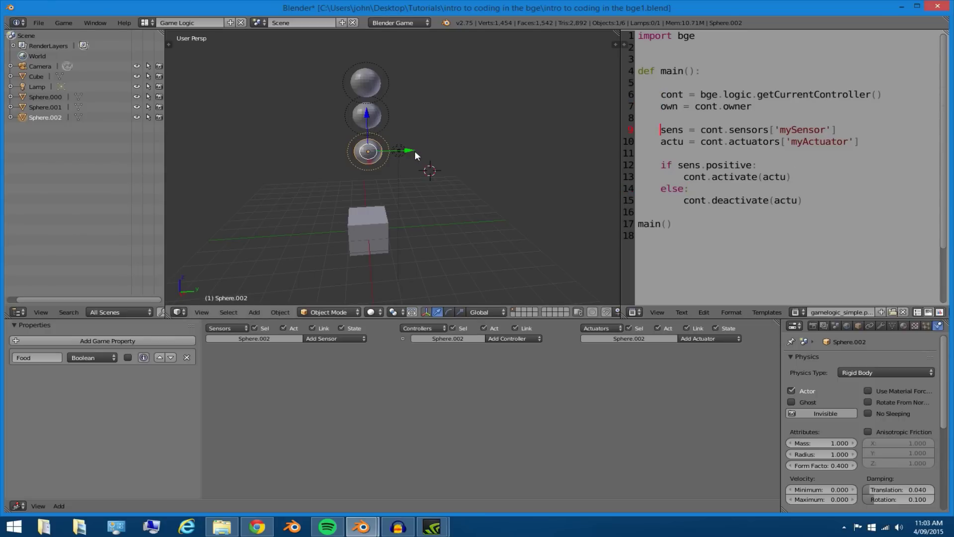
Run the game in the viewport twice, stopping it with Escape each time.
key("p")
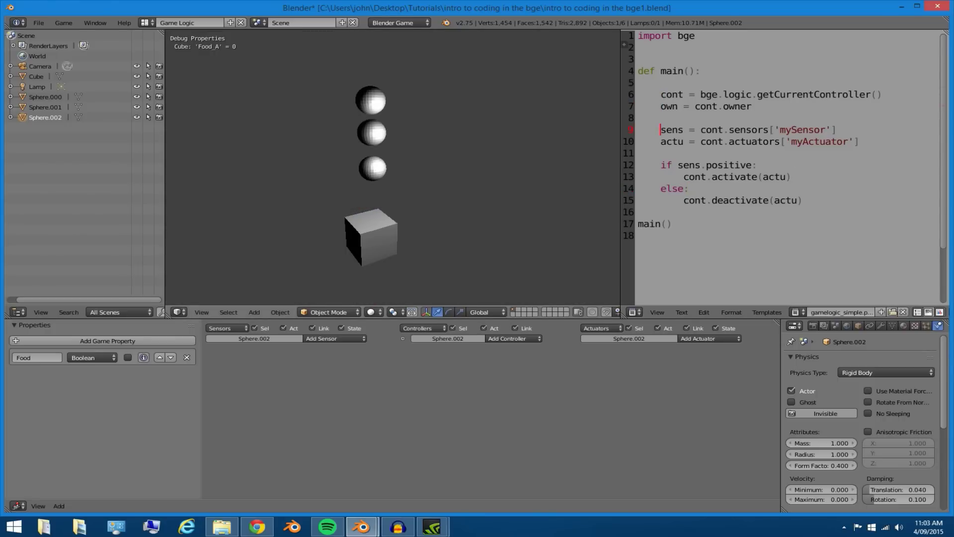
key("Escape")
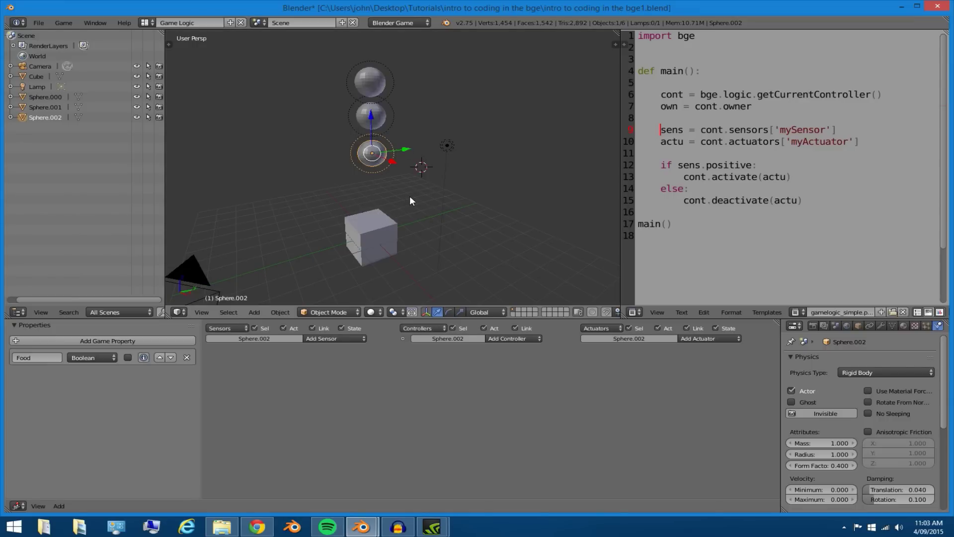
key("p")
key("Escape")
Select each of the three spheres in turn, ending on the top sphere Sphere.001.
right_click(366, 92)
right_click(386, 118)
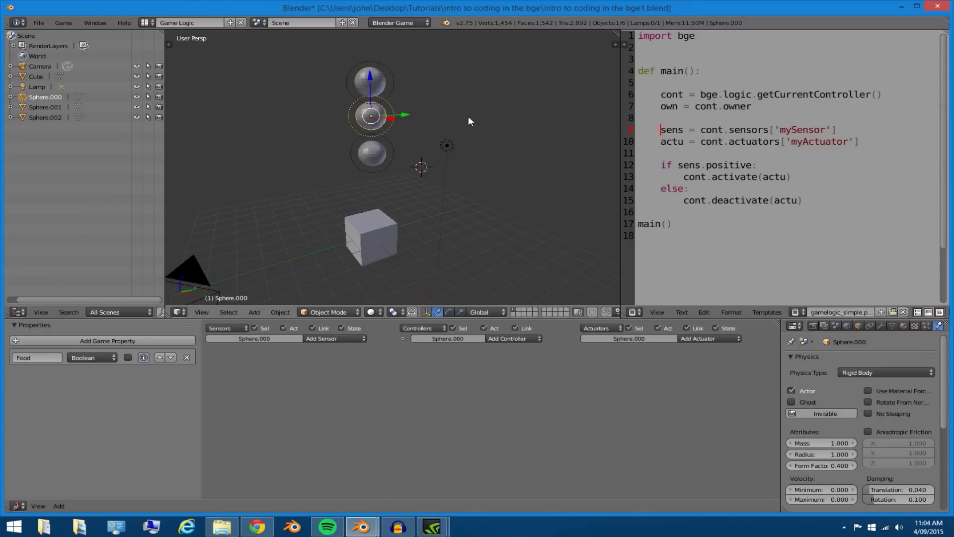
right_click(366, 153)
right_click(370, 79)
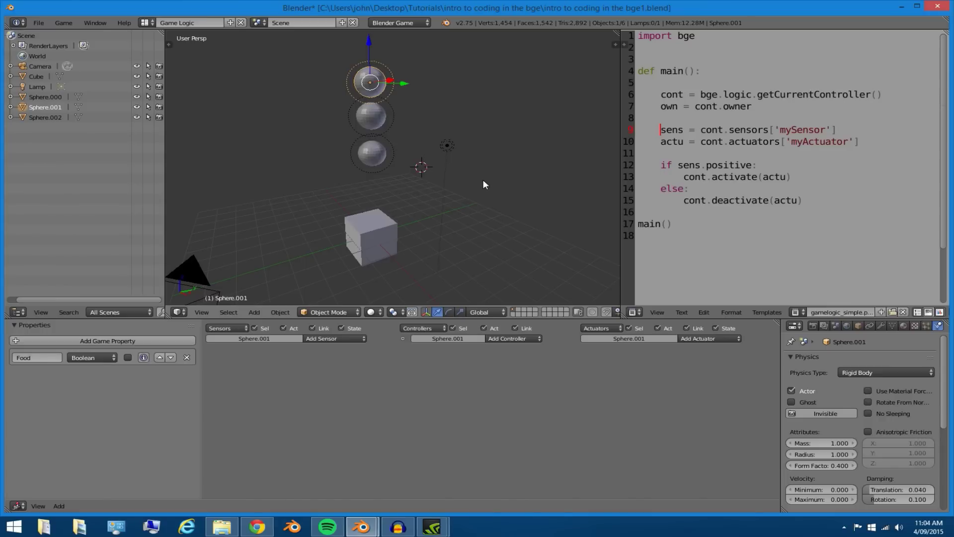
Switch to the other Blender file containing only a cube and maximize its window.
mouse_move(369, 518)
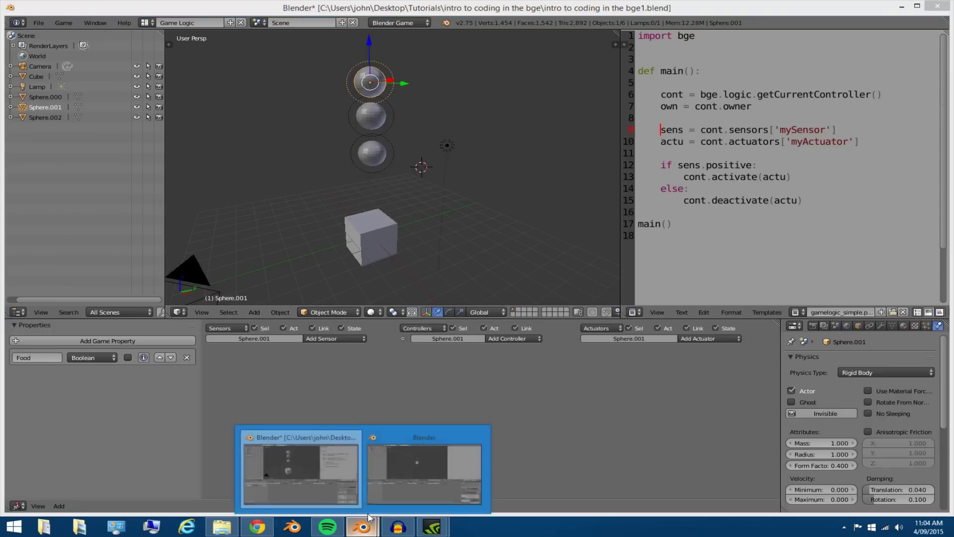
left_click(413, 472)
mouse_move(468, 222)
middle_mouse_down()
mouse_move(631, 160)
mouse_move(552, 154)
middle_mouse_up()
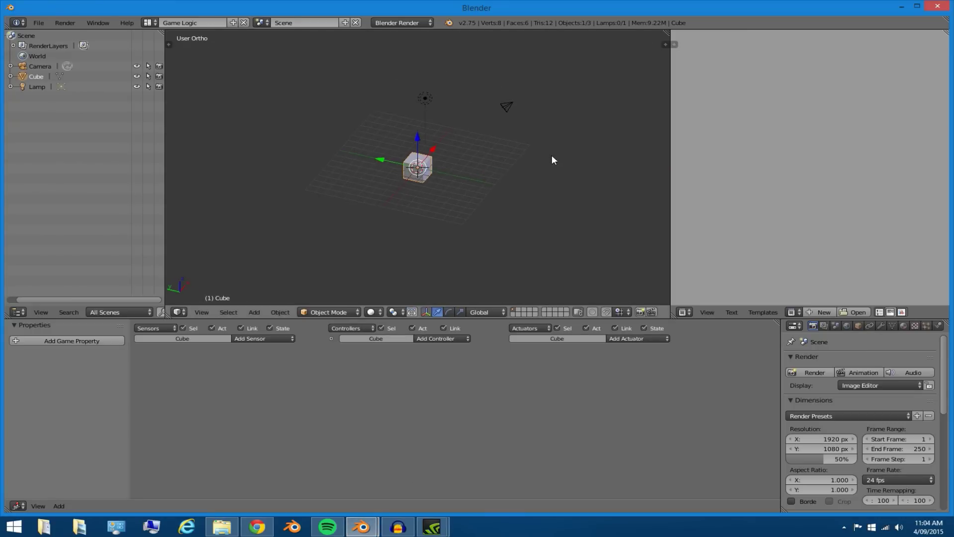
left_click(149, 23)
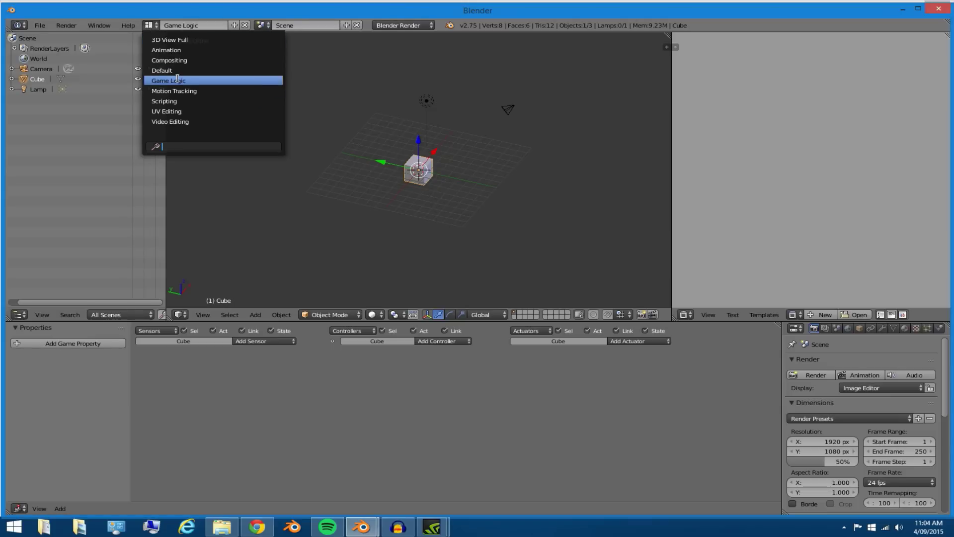
left_click(918, 9)
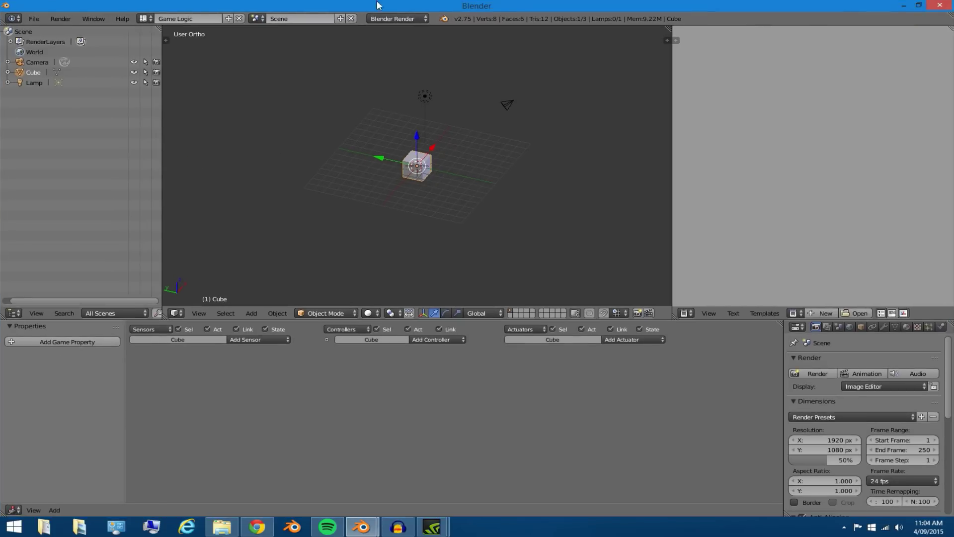
Set the render engine to Blender Game and list the Python script templates.
left_click(398, 21)
left_click(414, 38)
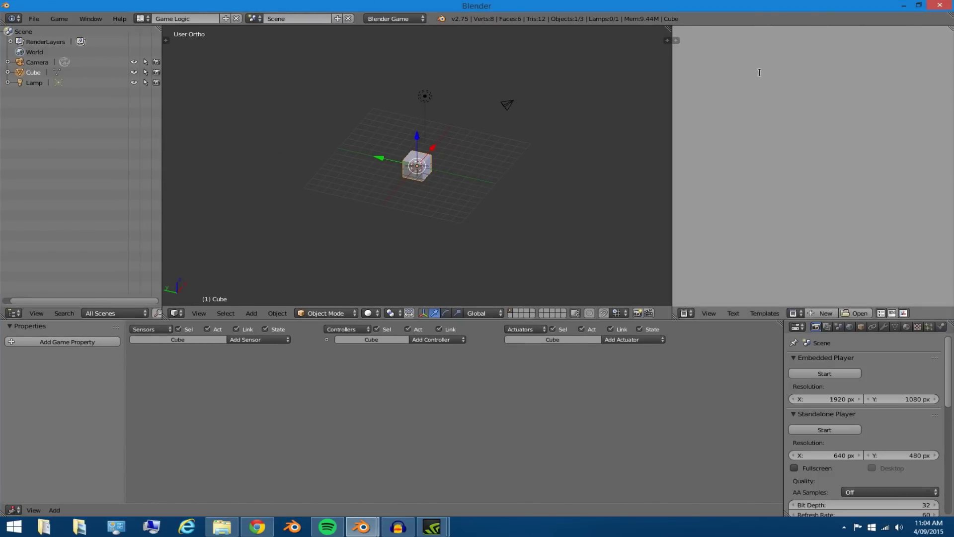
left_click(771, 313)
mouse_move(772, 301)
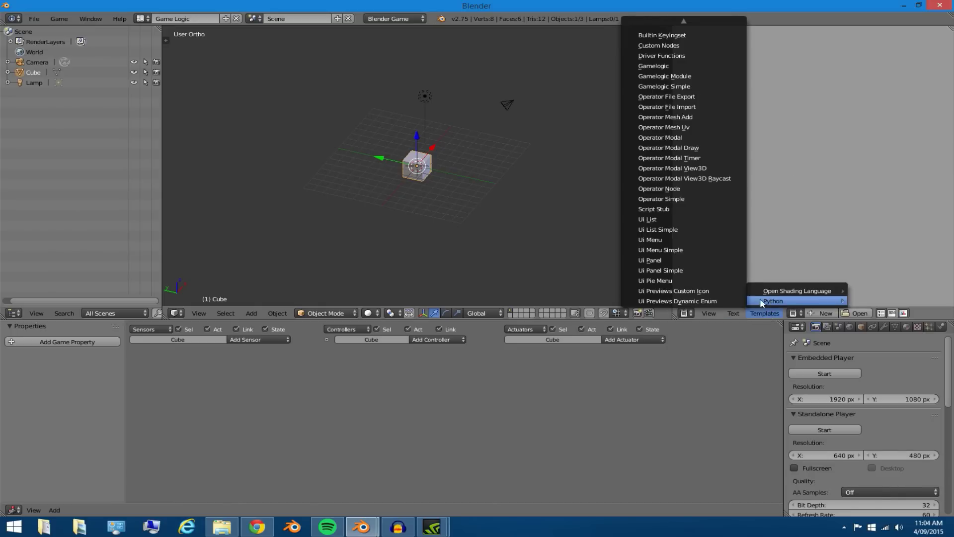
Load the Gamelogic Simple template into a widened text editor with enlarged text.
left_click(680, 85)
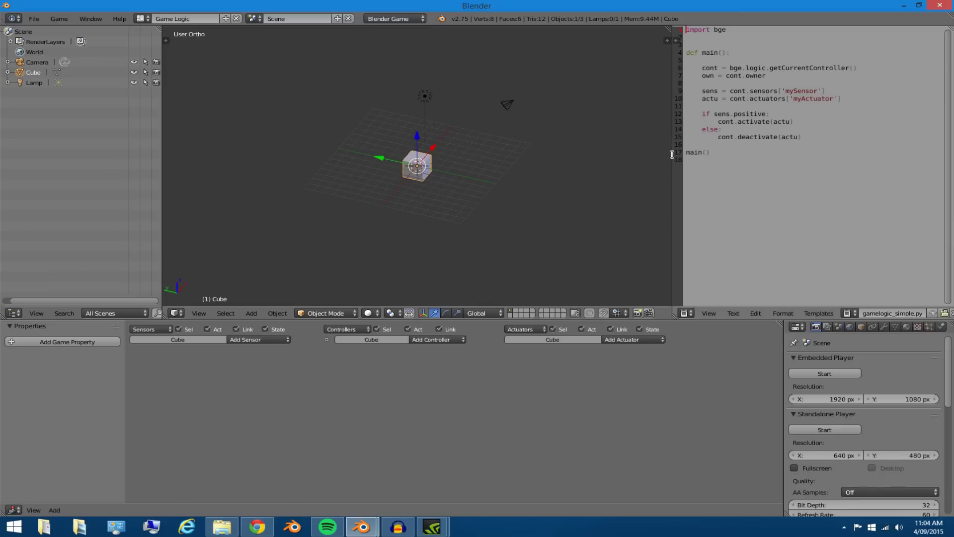
left_click_drag(672, 154, 591, 155)
scroll(647, 175, "up", 1, "ctrl")
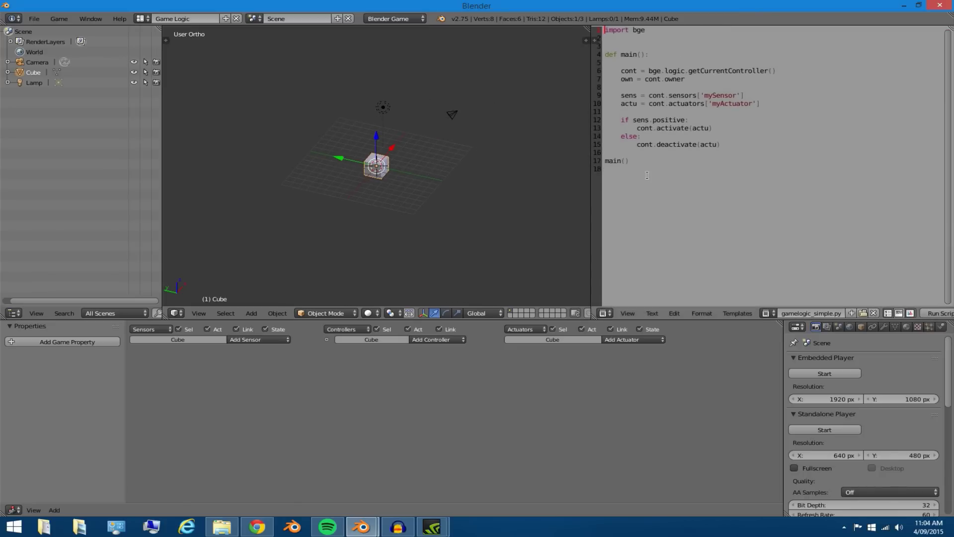
scroll(647, 175, "up", 1, "ctrl")
scroll(647, 176, "up", 1, "ctrl")
scroll(651, 181, "up", 1, "ctrl")
scroll(658, 191, "up", 1, "ctrl")
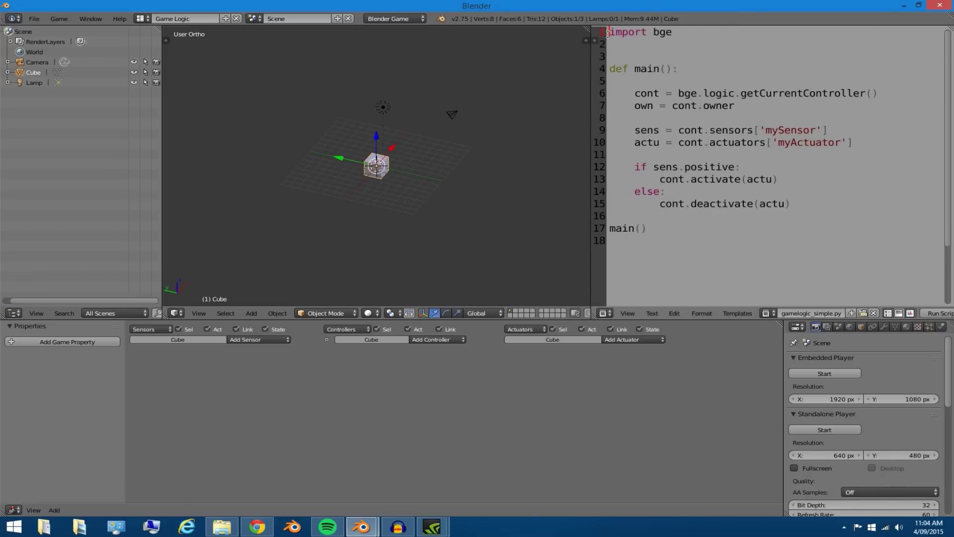
Highlight the script from main() to the top, ending with line 1 selected.
mouse_move(691, 232)
left_mouse_down()
mouse_move(570, 40)
mouse_move(610, 32)
left_mouse_up()
left_click(609, 55)
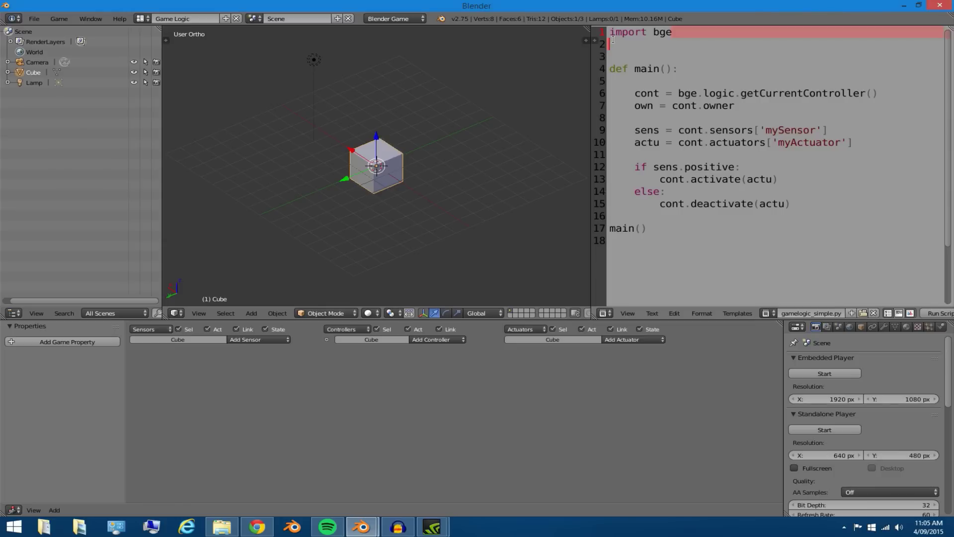
left_click(679, 33)
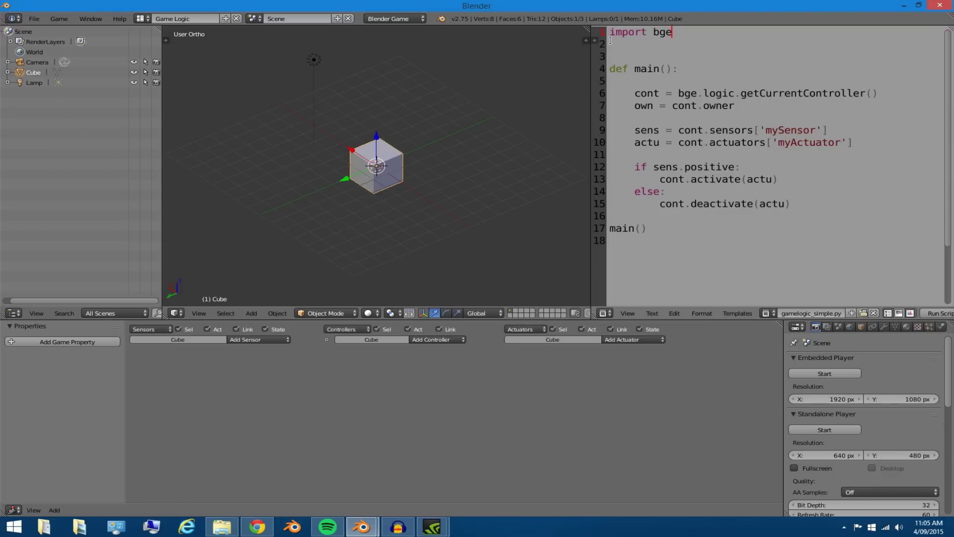
left_click_drag(610, 34, 612, 45)
left_click(609, 80)
left_click_drag(673, 31, 596, 30)
left_click_drag(690, 33, 607, 32)
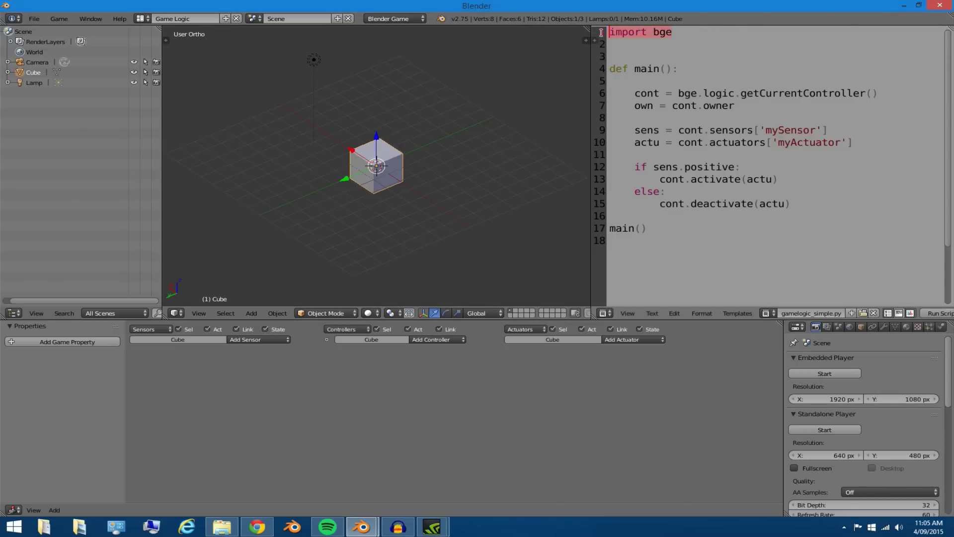
left_click(696, 78)
left_click(703, 33)
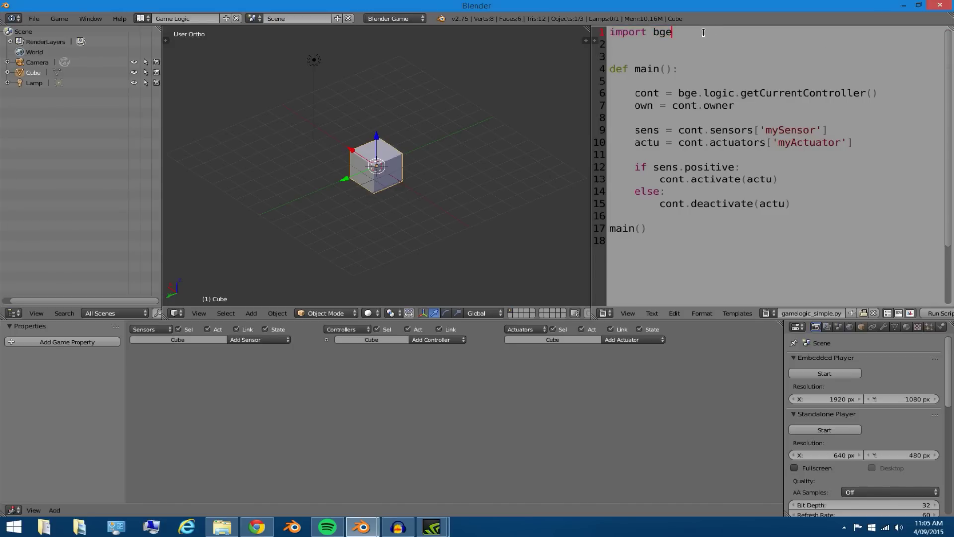
left_click(640, 49)
left_click_drag(689, 69, 609, 69)
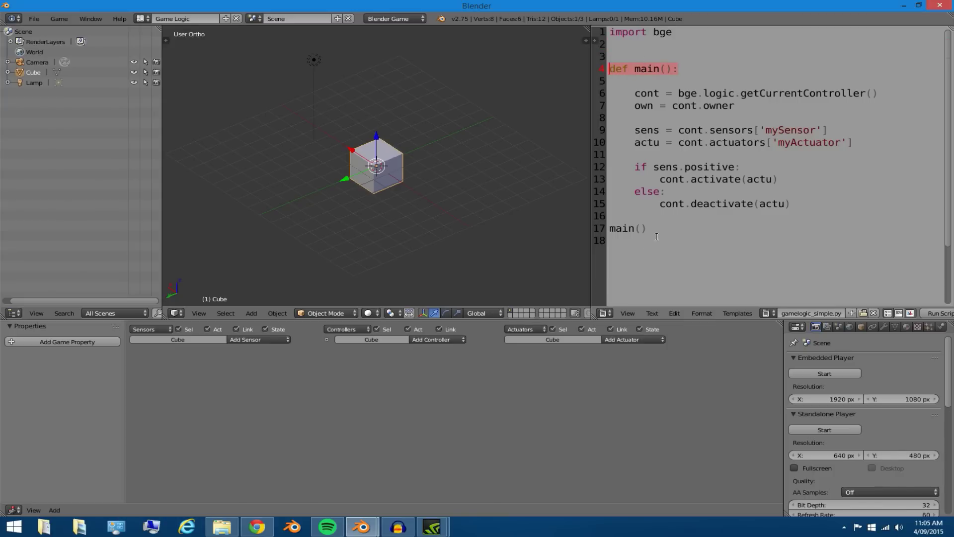
left_click(691, 68)
left_click_drag(692, 68, 567, 75)
left_click(630, 91)
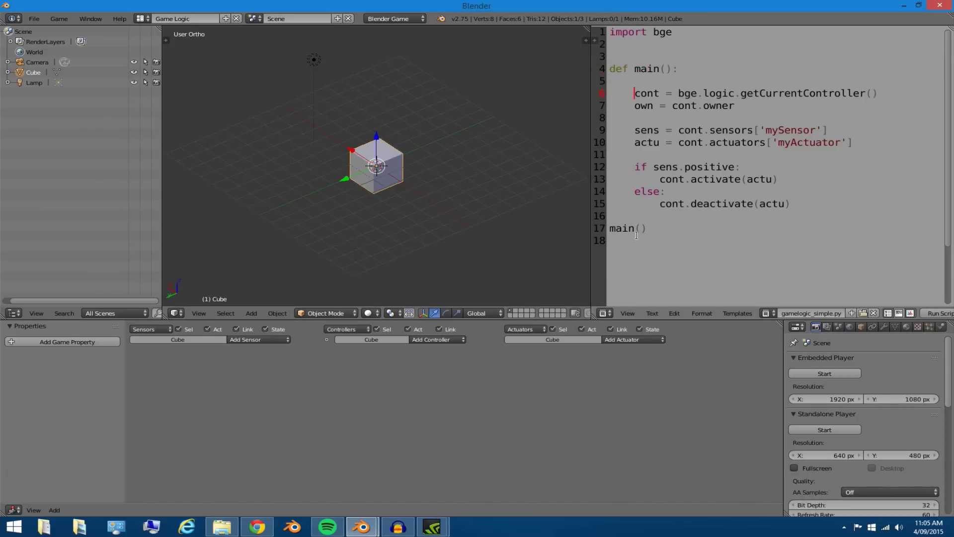
left_click_drag(650, 228, 609, 228)
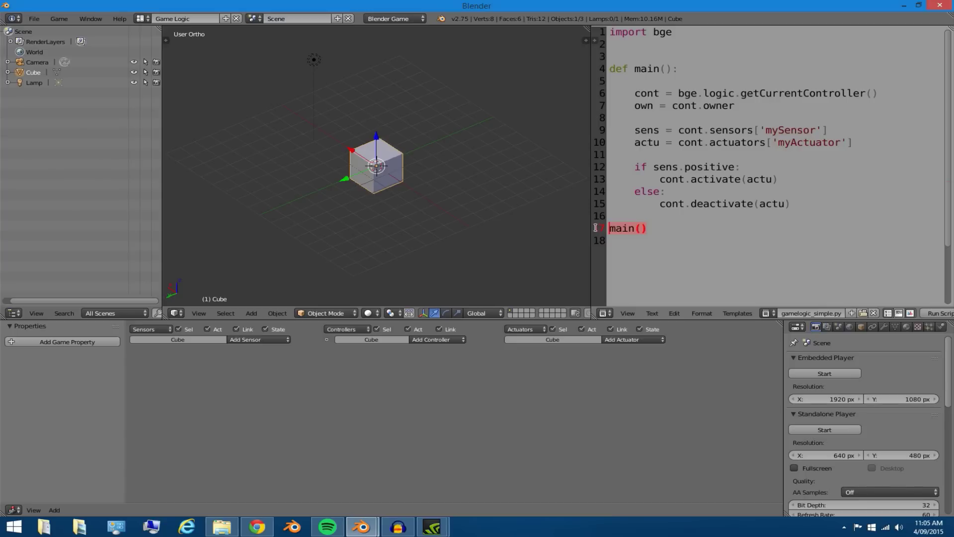
left_click(621, 228)
left_click(644, 229)
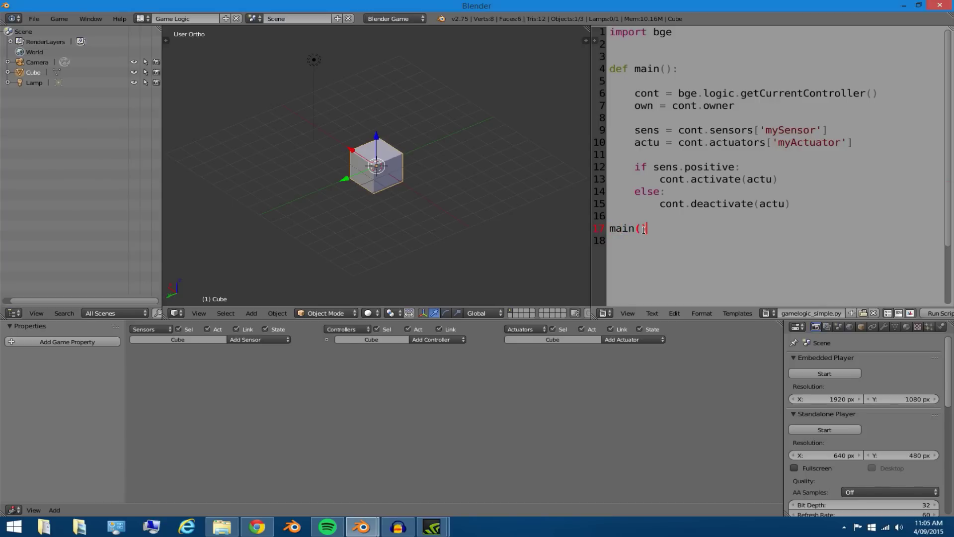
left_click(643, 118)
type("sdsds")
key("Up")
key("Up")
key("Up")
key("Down")
key("Down")
key("Down")
key("BackSpace")
key("BackSpace")
key("BackSpace")
key("BackSpace")
key("BackSpace")
key("Tab")
type("sdsa")
type("ads")
key("BackSpace")
key("BackSpace")
key("BackSpace")
key("BackSpace")
key("BackSpace")
key("BackSpace")
key("BackSpace")
key("BackSpace")
key("BackSpace")
key("BackSpace")
key("BackSpace")
left_click(680, 69)
left_click_drag(632, 94, 742, 92)
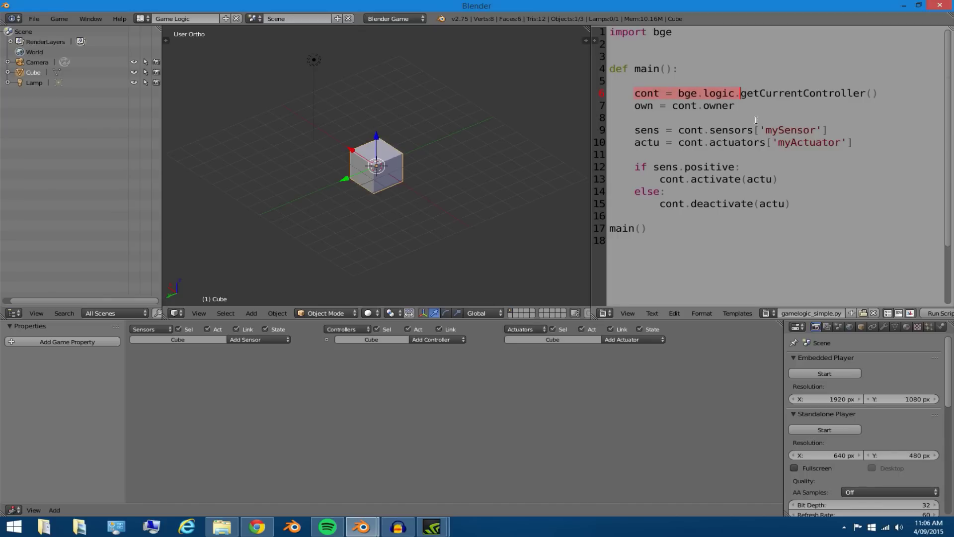
left_click(885, 94)
left_click(664, 93)
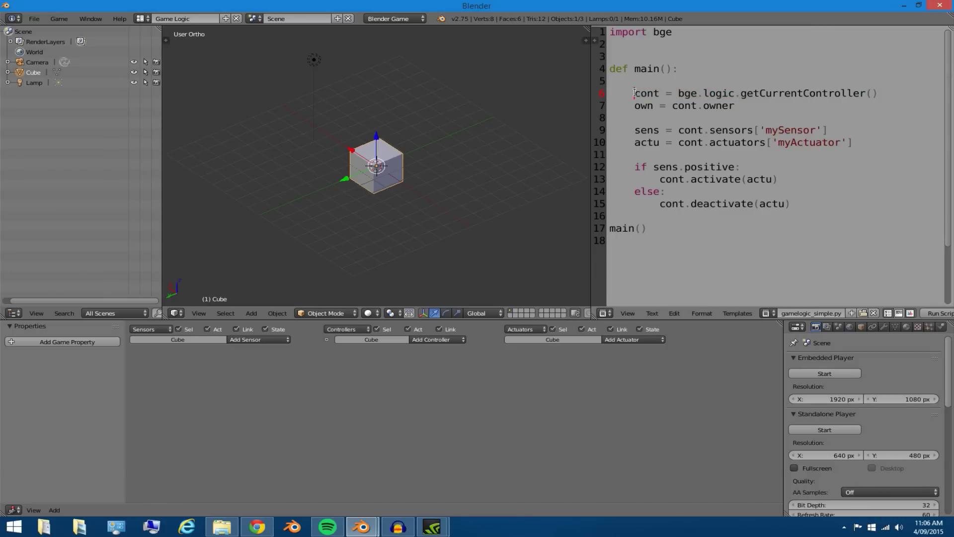
left_click_drag(634, 94, 657, 95)
left_click(657, 94)
key("Down")
key("Left")
left_click(772, 94)
left_click_drag(632, 93, 660, 93)
left_click(783, 94)
left_click_drag(882, 94, 679, 94)
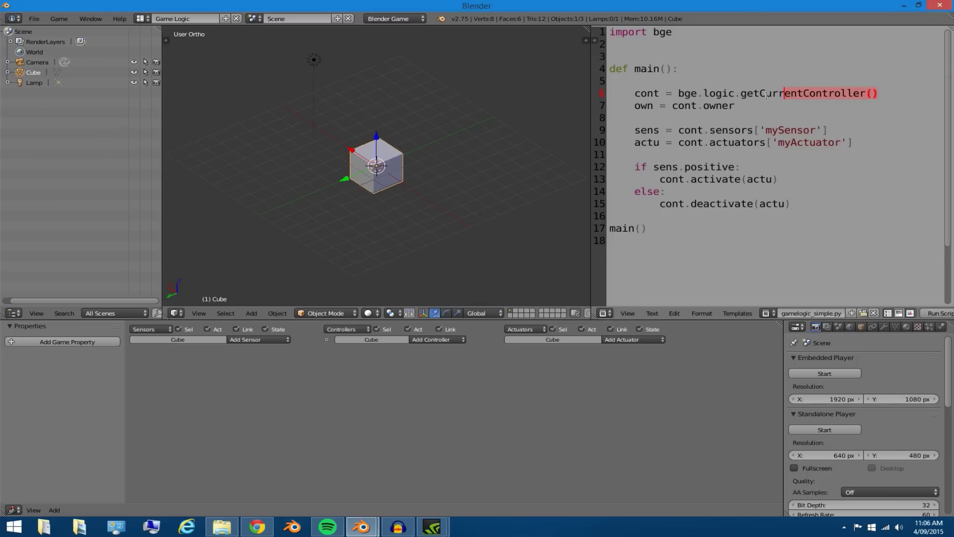
left_click(685, 94)
left_click_drag(678, 94, 693, 96)
left_click(665, 32)
left_click_drag(678, 94, 694, 95)
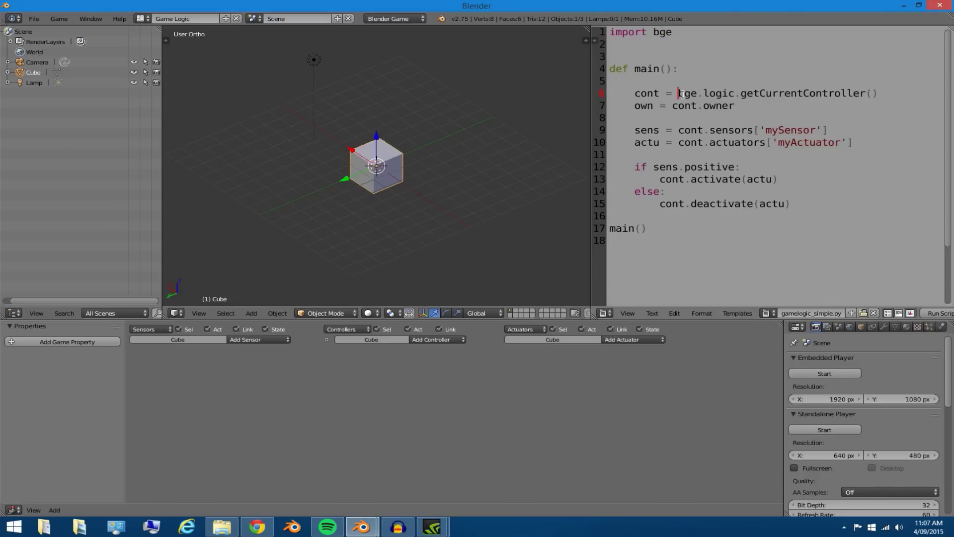
left_click(699, 95)
left_click_drag(703, 94, 722, 94)
left_click(721, 94)
left_click(684, 94)
left_click_drag(683, 94, 691, 94)
left_click_drag(680, 93, 790, 95)
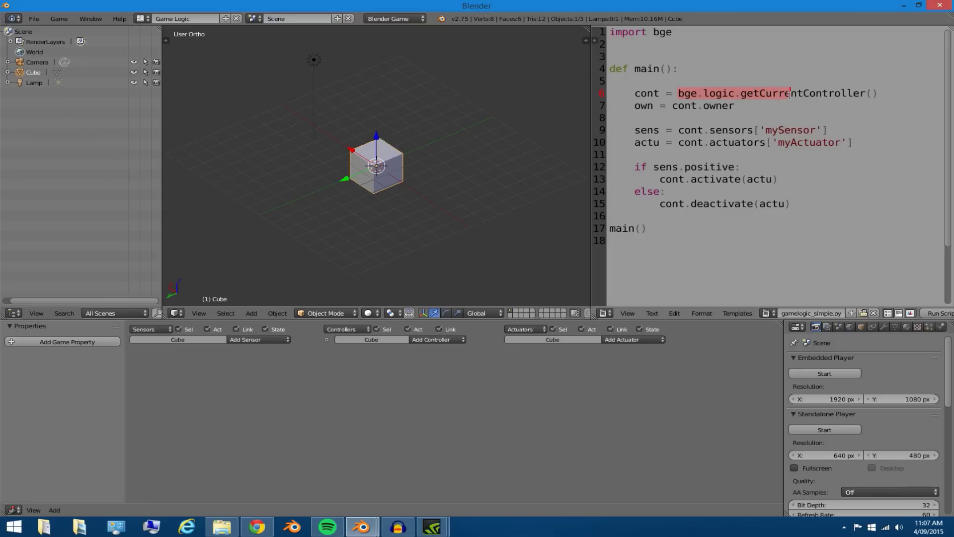
left_click(700, 98)
left_click_drag(679, 94, 697, 95)
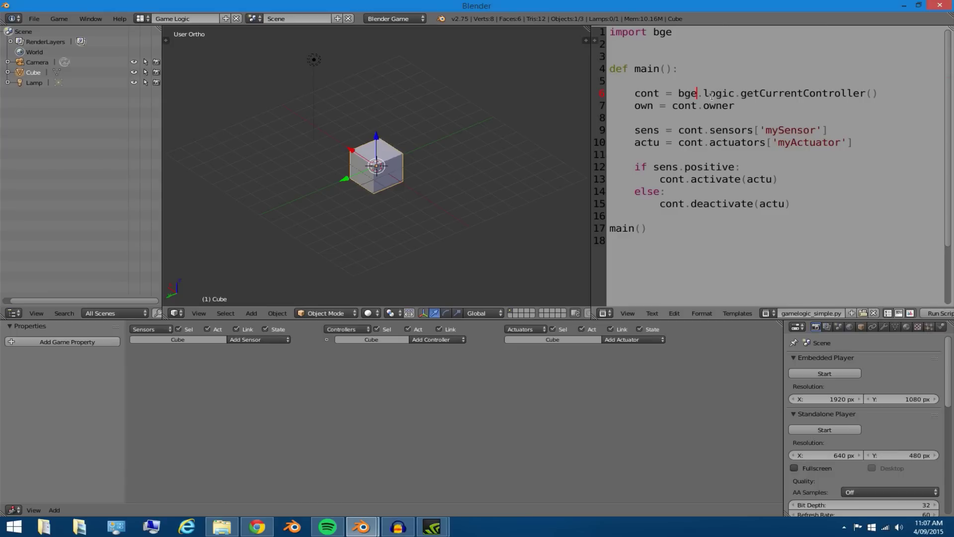
left_click(700, 96)
left_click_drag(739, 95, 884, 96)
left_click(885, 95)
left_click_drag(739, 94, 886, 90)
left_click_drag(740, 95, 879, 95)
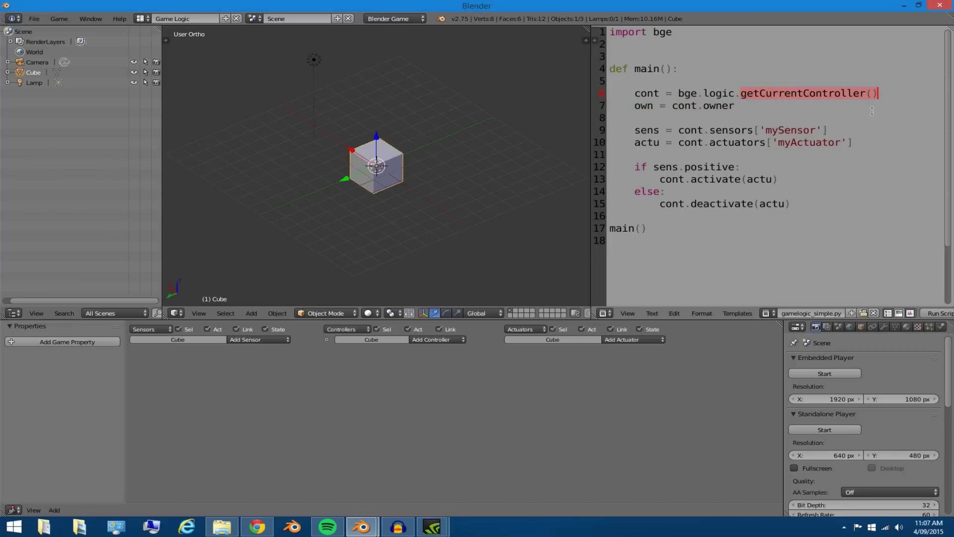
left_click(454, 339)
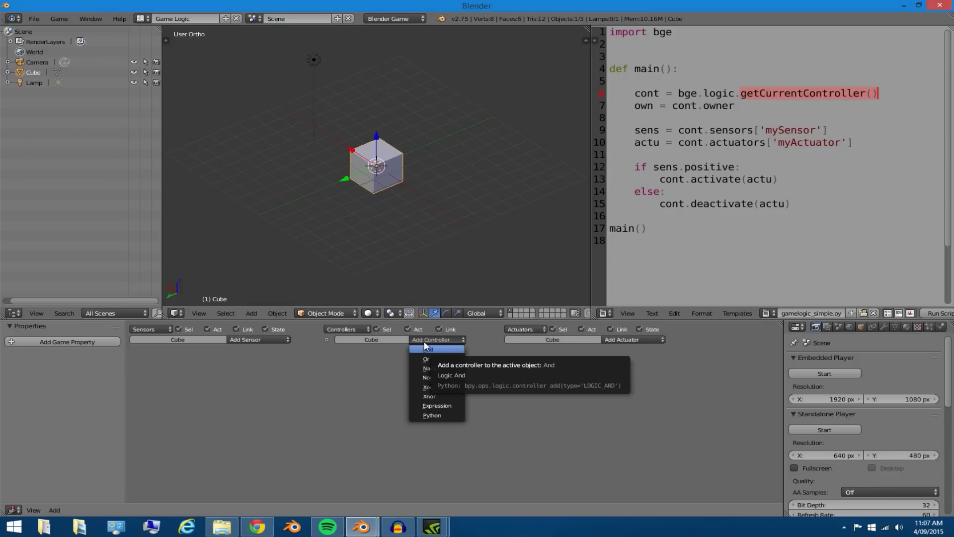
Add a Python controller to the Cube that runs gamelogic_simple.py.
left_click(444, 416)
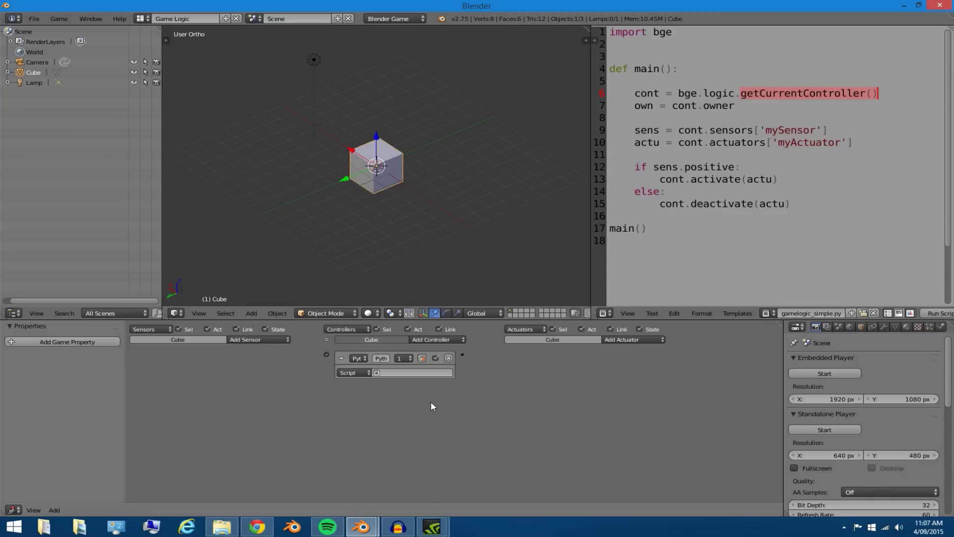
left_click(417, 370)
left_click(427, 385)
left_click(734, 118)
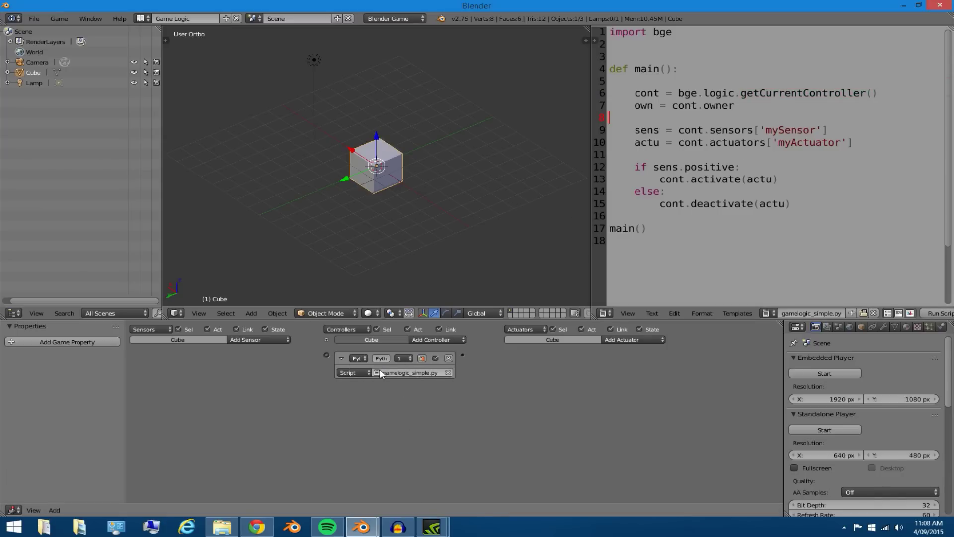
Collapse and re-expand the Python controller so its gamelogic_simple.py Script field shows.
left_click(356, 359)
left_click(340, 359)
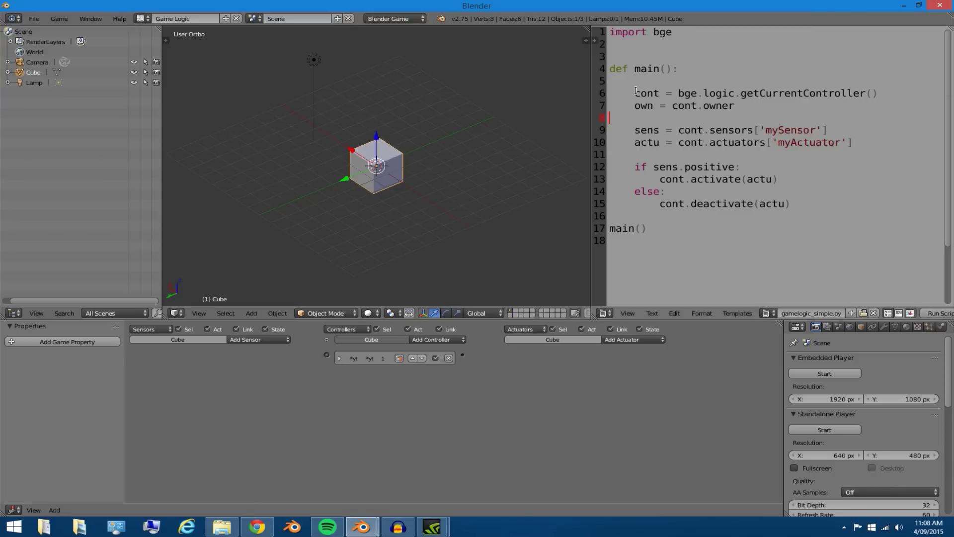
left_click_drag(635, 94, 653, 94)
left_click(340, 359)
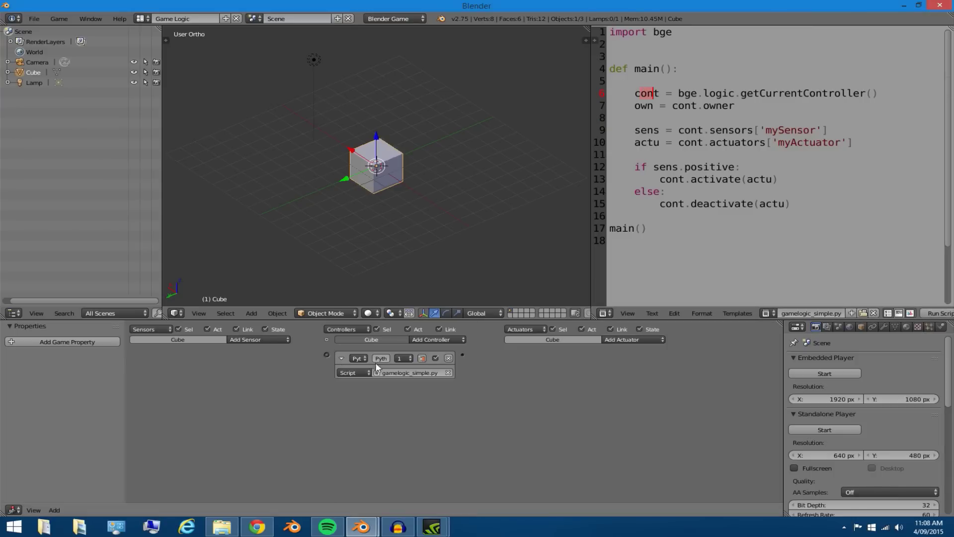
left_click(635, 94)
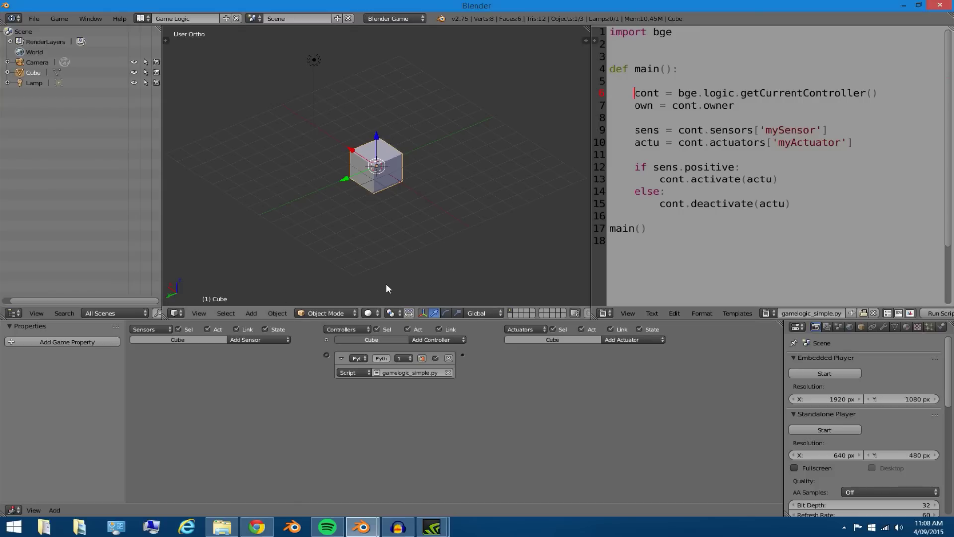
left_click(343, 358)
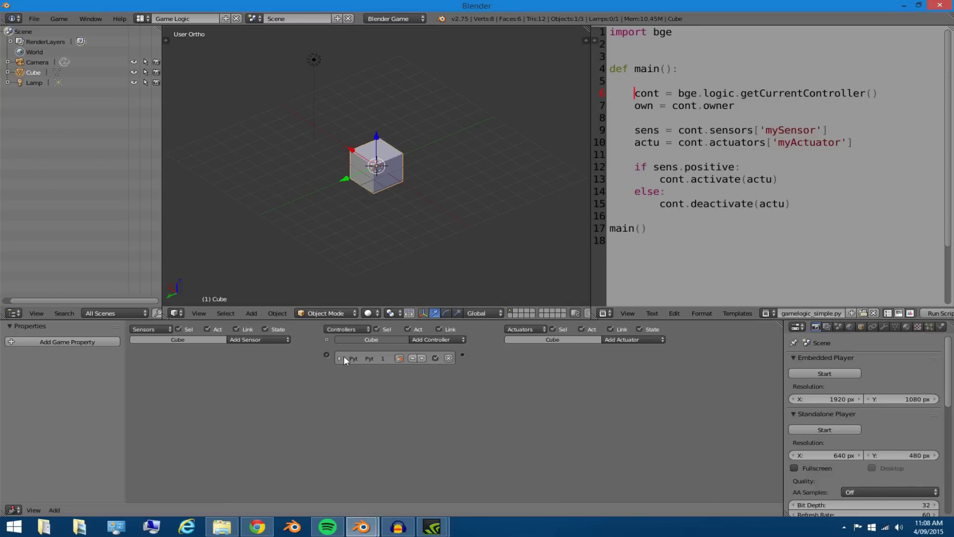
left_click(339, 358)
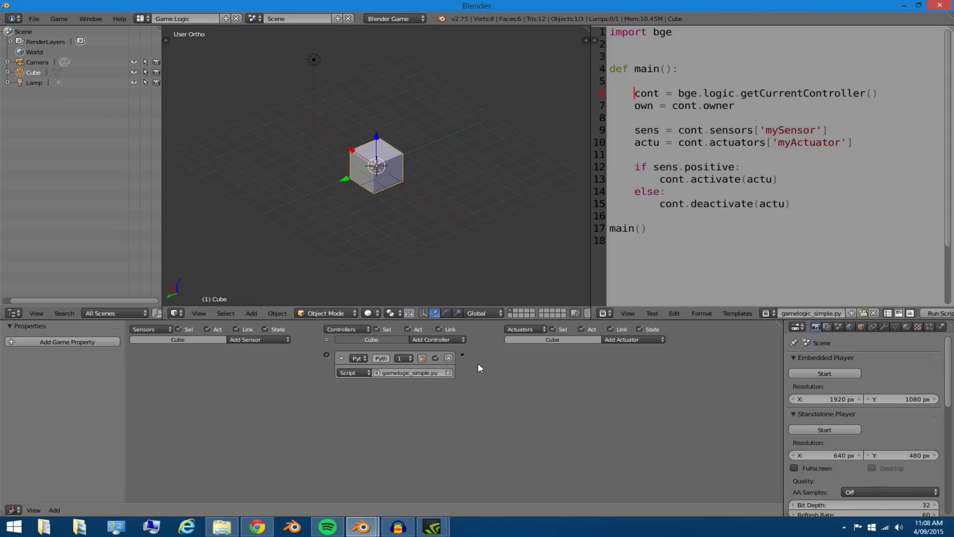
Add an Always sensor to the Cube and link it to the Python controller.
left_click(265, 339)
left_click(259, 358)
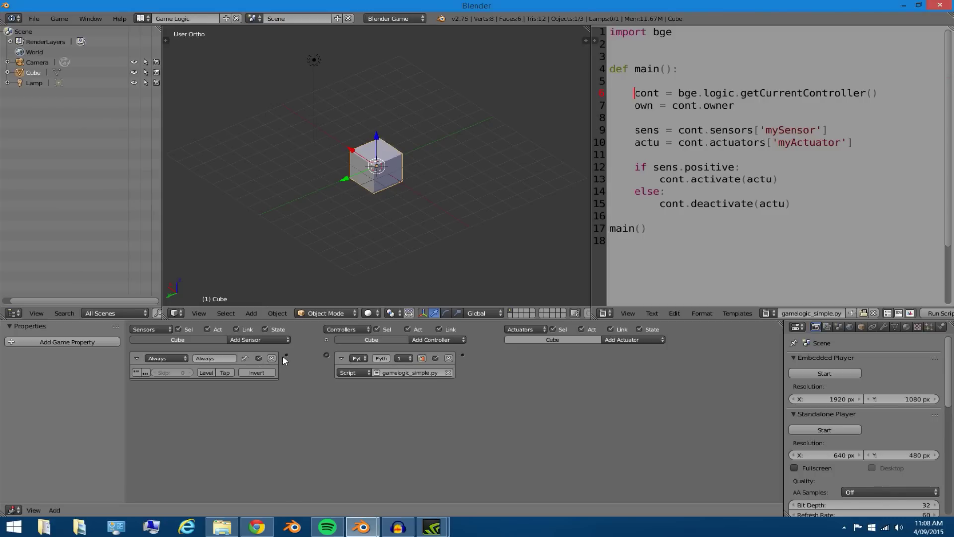
left_click_drag(325, 352, 326, 354)
left_click_drag(634, 105, 653, 105)
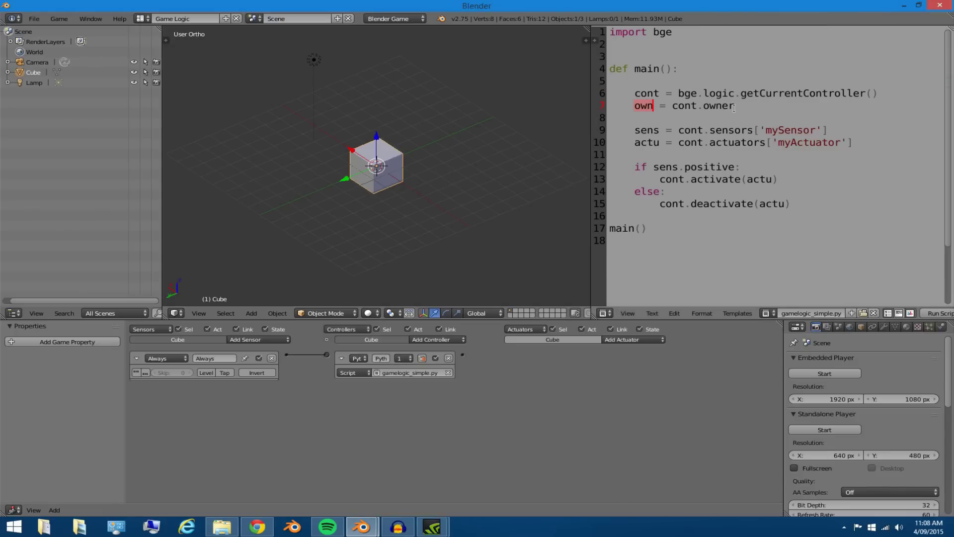
left_click_drag(672, 106, 697, 106)
key("Right")
left_click(671, 108)
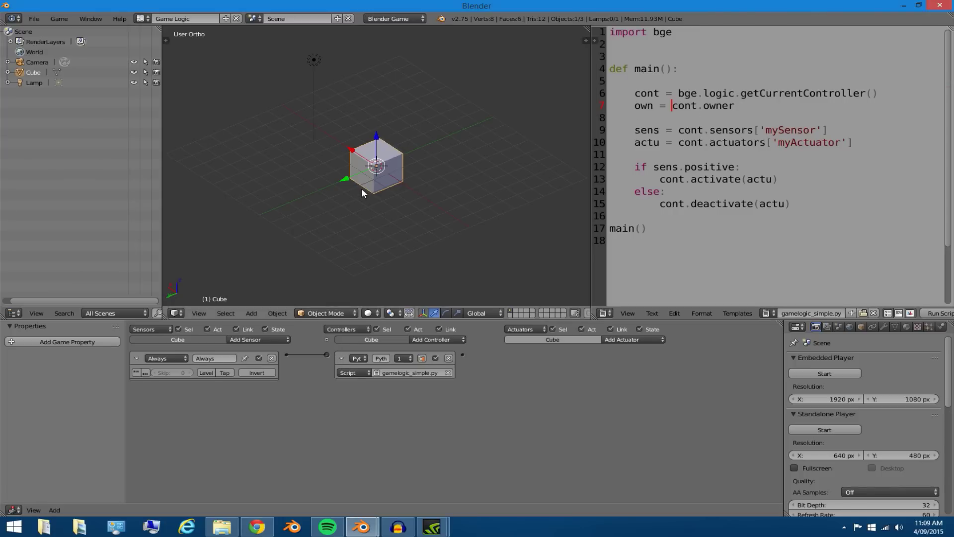
key("End")
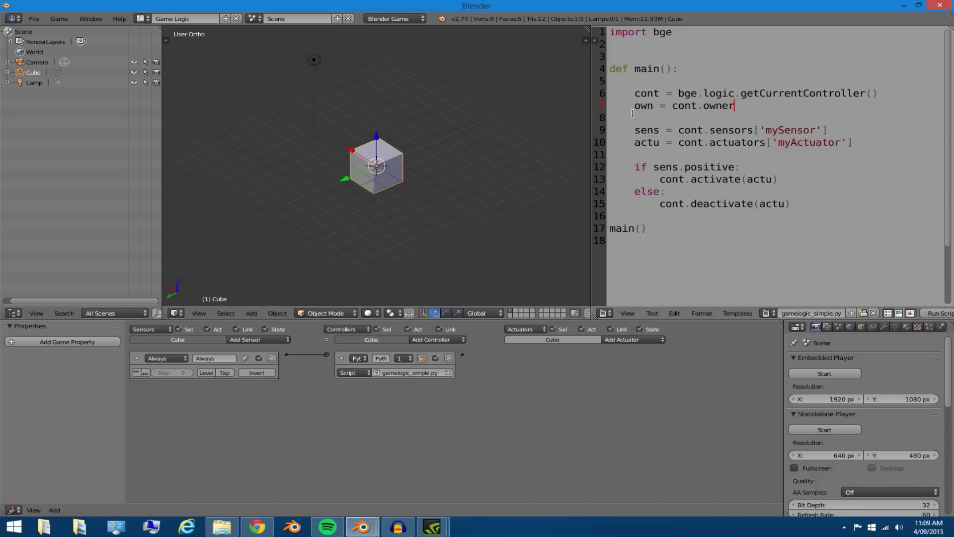
double_click(643, 106)
left_click(733, 106)
left_click(633, 94)
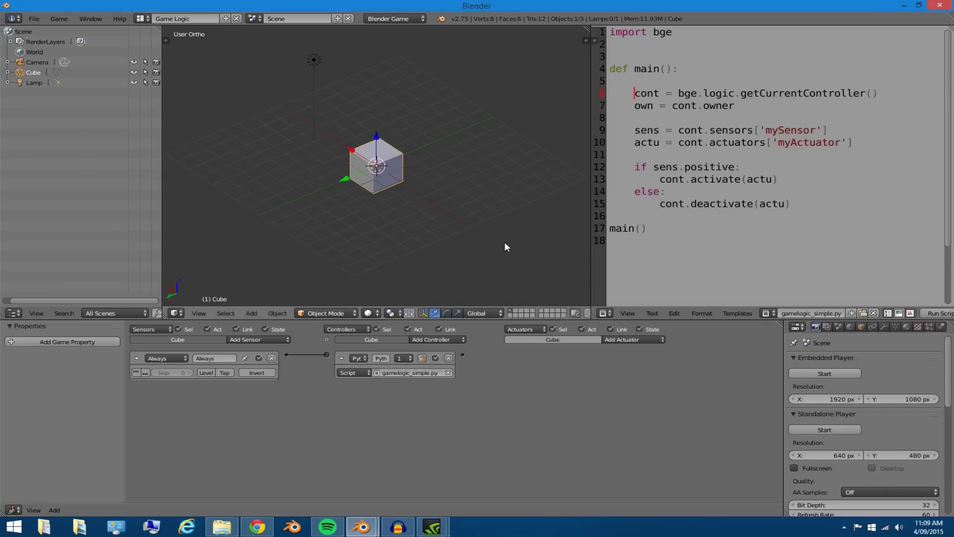
left_click(633, 106)
left_click_drag(633, 107, 654, 107)
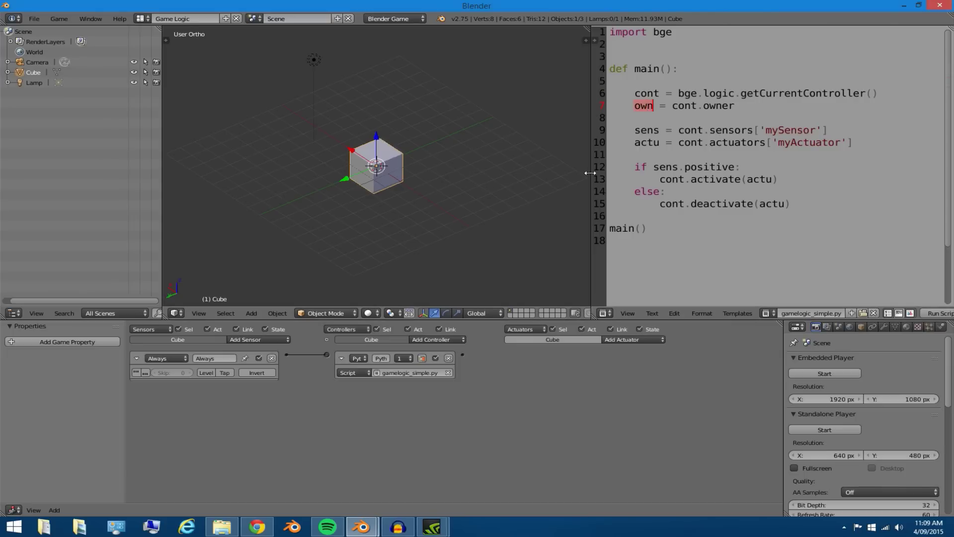
left_click(710, 129)
left_click(632, 93)
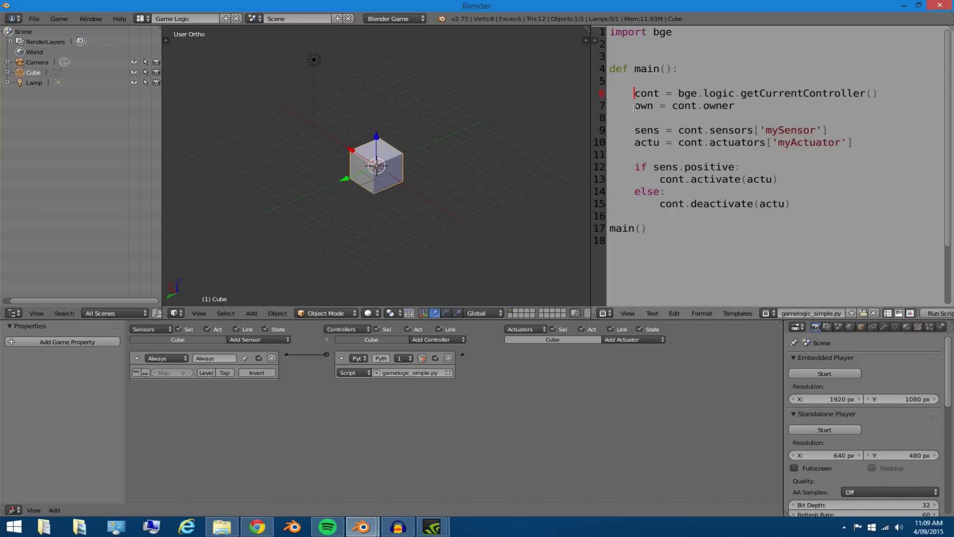
left_click(634, 108)
left_click_drag(630, 130, 795, 205)
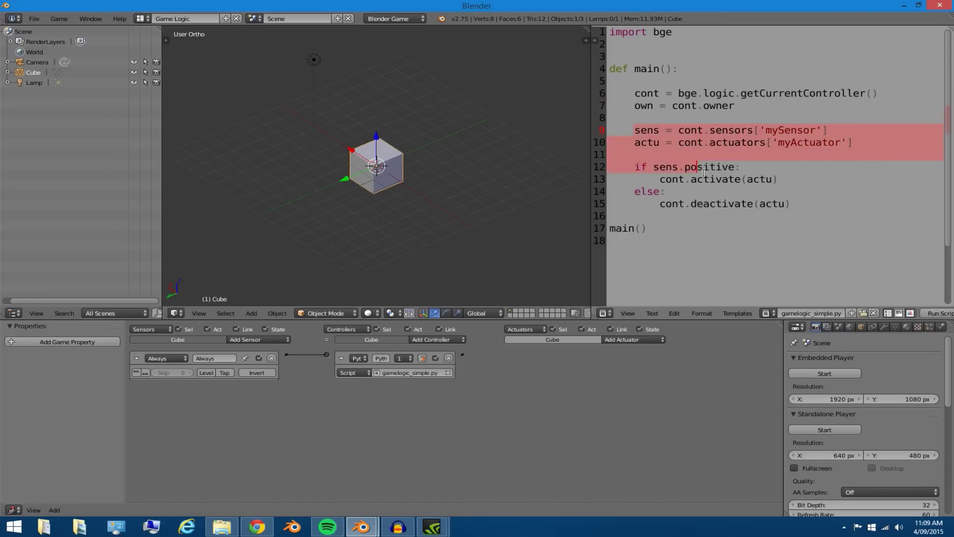
left_click(702, 158)
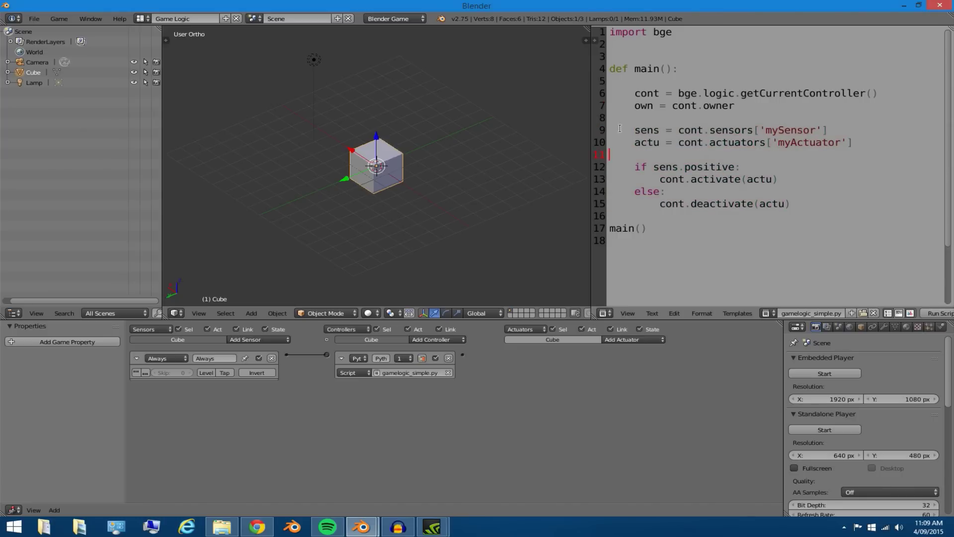
left_click_drag(634, 130, 728, 203)
left_click(741, 195)
left_click(754, 129)
key("Right")
left_click(677, 130)
left_click_drag(710, 130, 755, 130)
left_click(819, 128)
left_click(734, 131)
Confirm the cube's sensor is named Always, leaving the name unchanged.
left_click(214, 358)
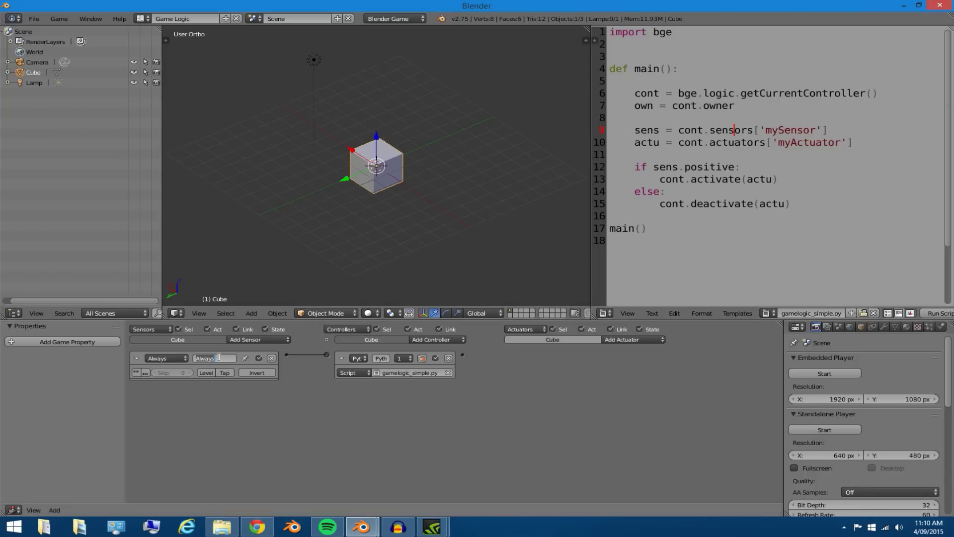
left_click(219, 358)
left_click(350, 427)
Replace 'mySensor' with 'Always' on line 9, undoing an accidental paste over sens.
left_click_drag(765, 131, 813, 133)
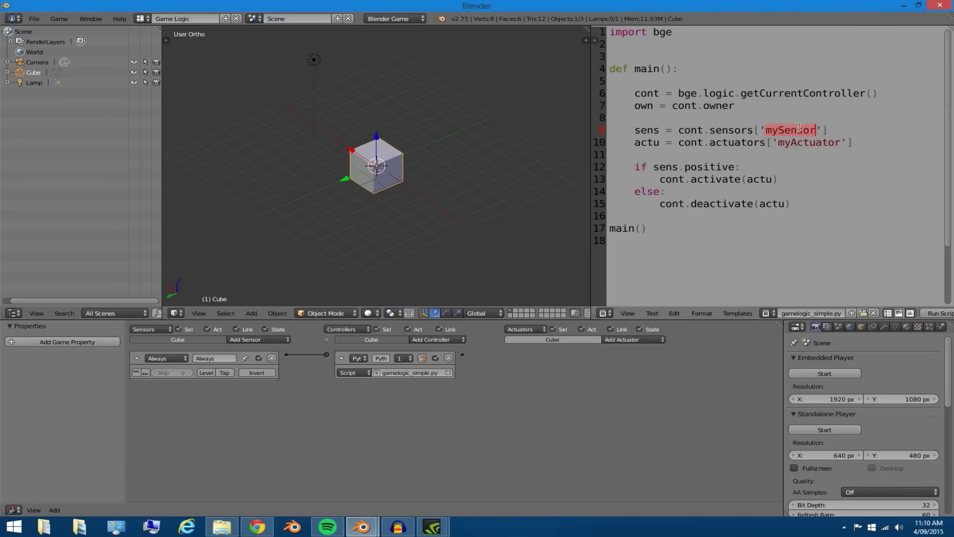
type("Always")
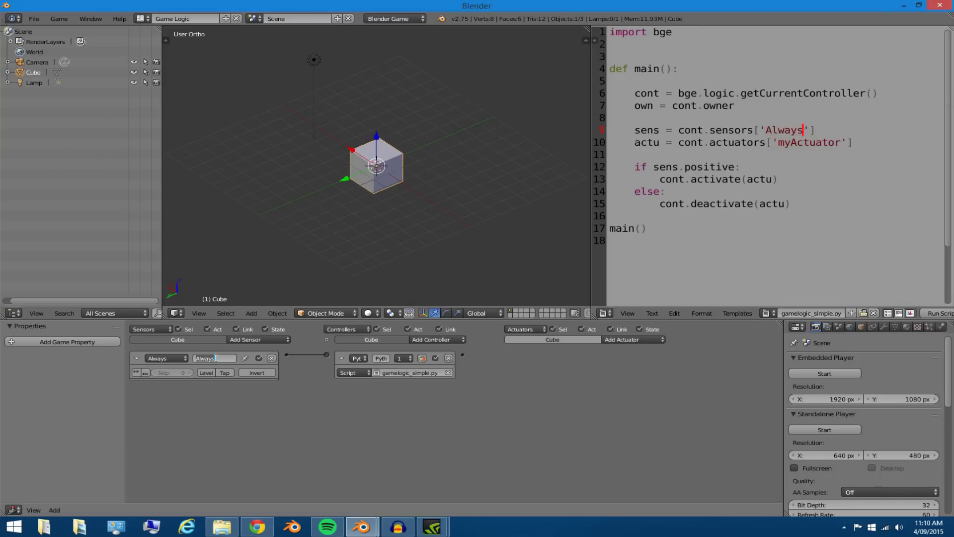
left_click(785, 130)
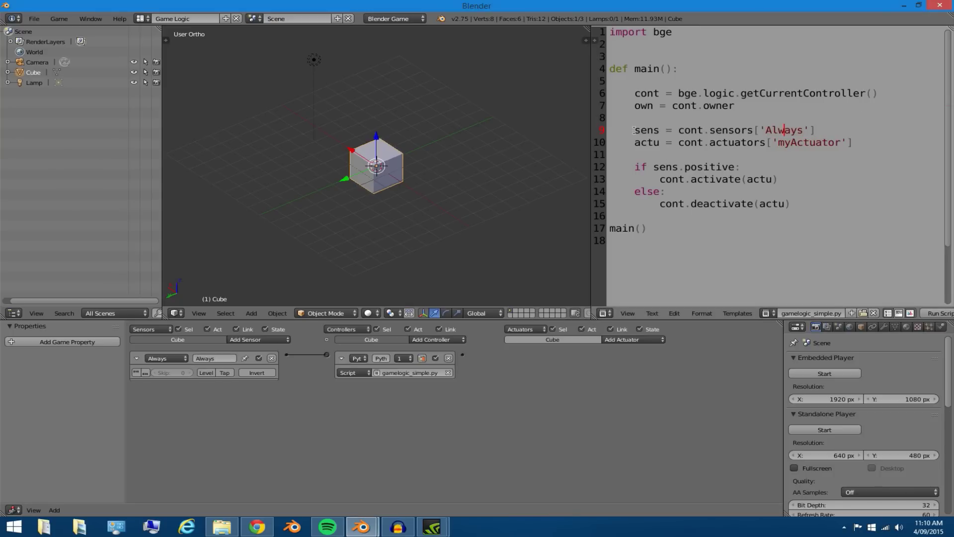
left_click_drag(635, 131, 656, 129)
type("Always")
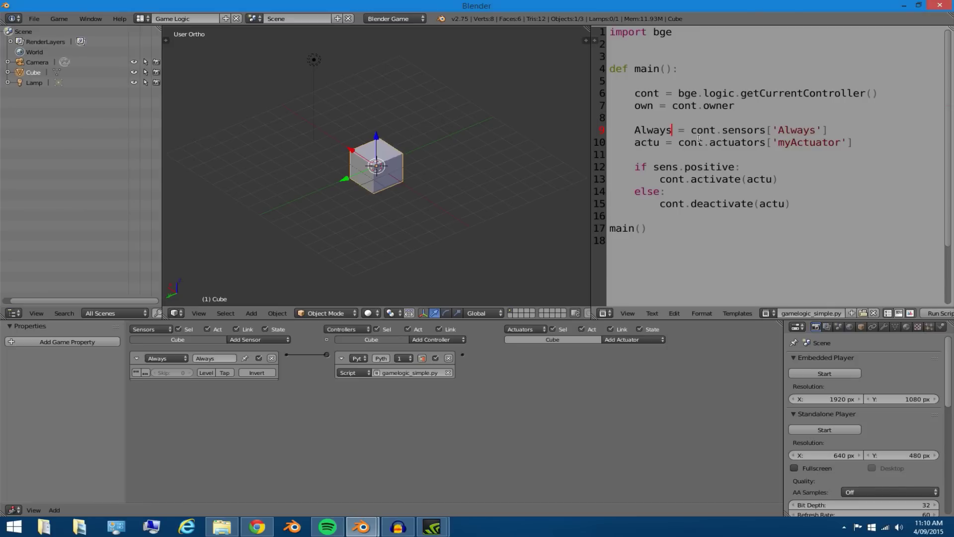
key("ctrl+BackSpace")
key("ctrl+z")
key("ctrl+z")
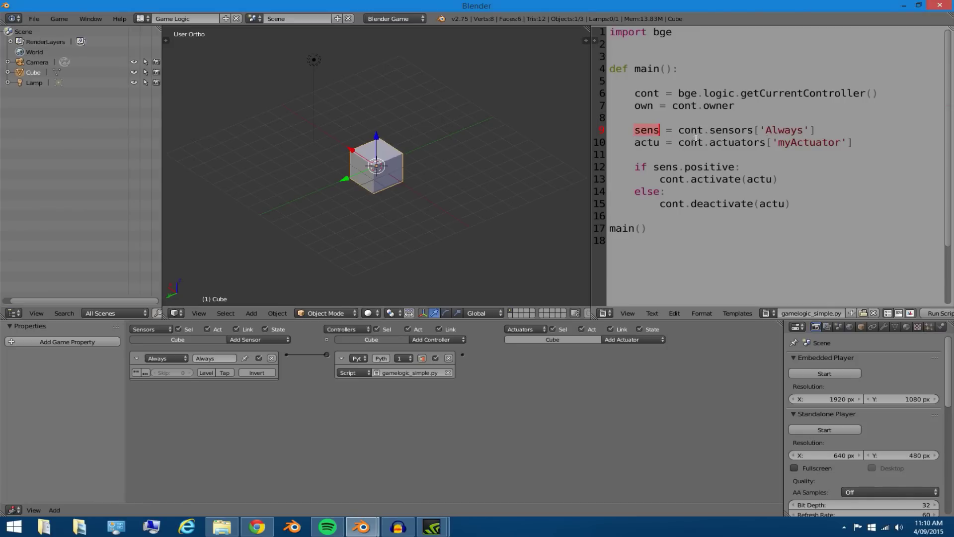
left_click(646, 130)
left_click_drag(632, 130, 658, 130)
left_click(666, 165)
left_click(648, 132)
left_click(665, 165)
left_click(646, 131)
left_click(633, 143)
left_click_drag(635, 130, 659, 131)
left_click(770, 130)
left_click_drag(634, 130, 656, 130)
left_click(638, 154)
left_click_drag(634, 143, 661, 143)
left_click_drag(849, 142, 634, 144)
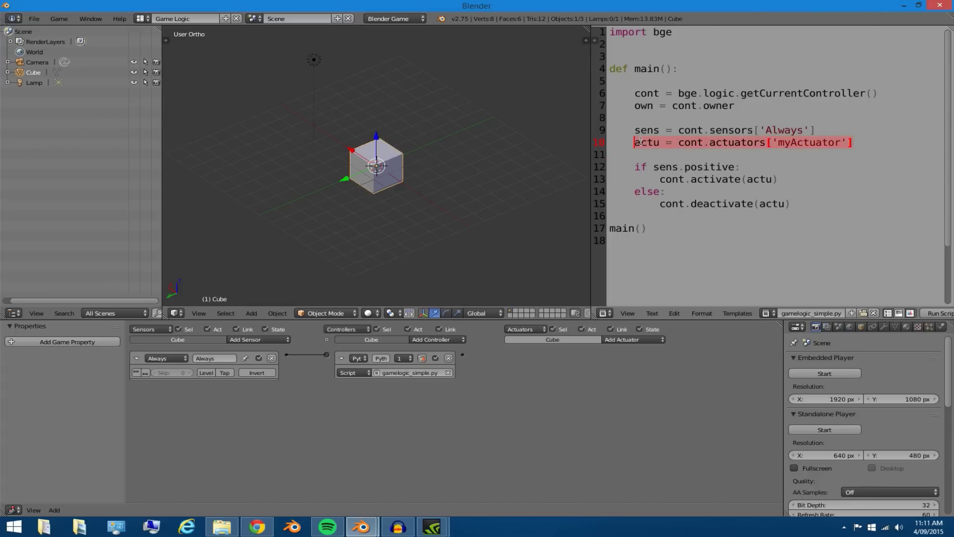
left_click(641, 142)
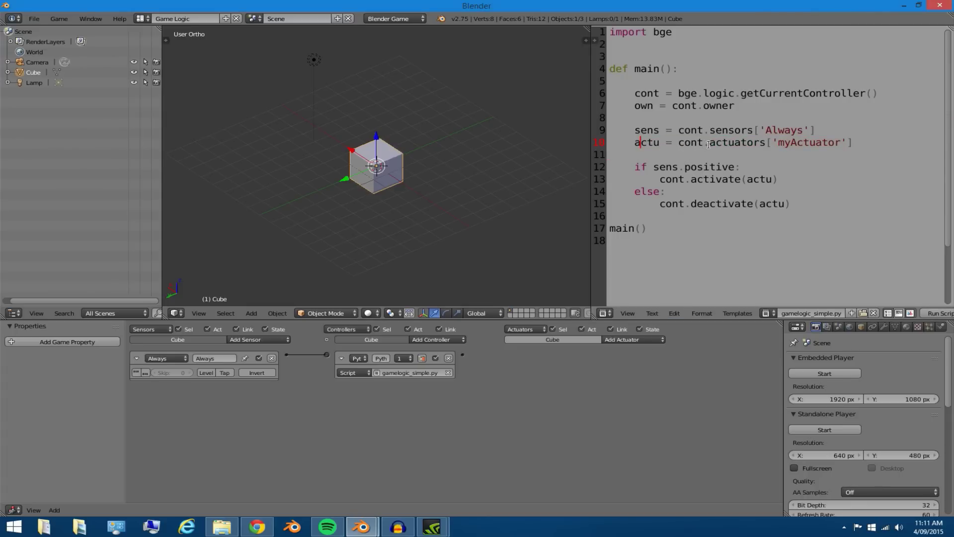
left_click(778, 143)
left_click(839, 143)
left_click_drag(703, 144, 765, 144)
left_click(863, 145)
left_click(763, 144)
left_click(771, 144)
key("Right")
left_click(844, 141)
left_click(691, 151)
left_click_drag(853, 143, 646, 107)
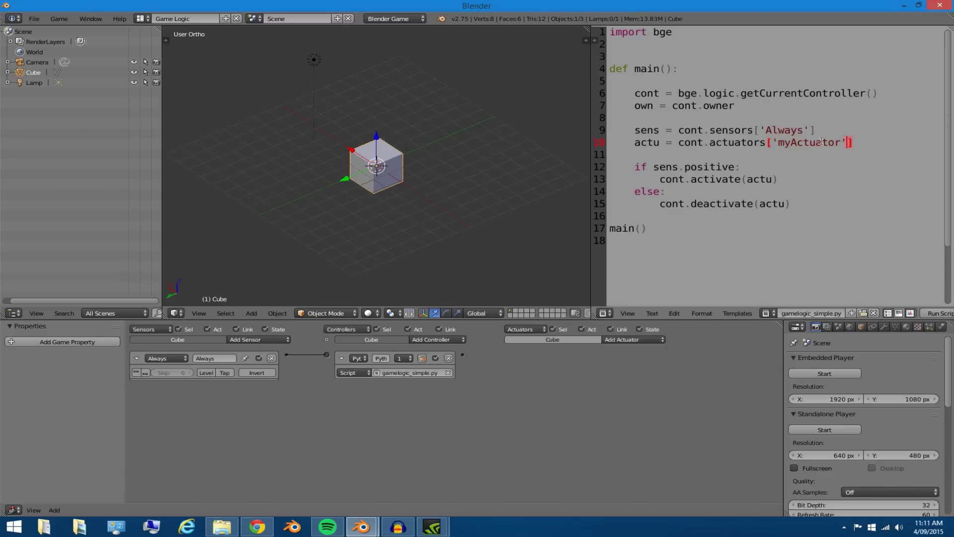
left_click(647, 122)
left_click(628, 96)
key("ctrl+Right")
left_click(679, 130)
left_click(679, 143)
key("Up")
key("Down")
left_click_drag(635, 94, 657, 96)
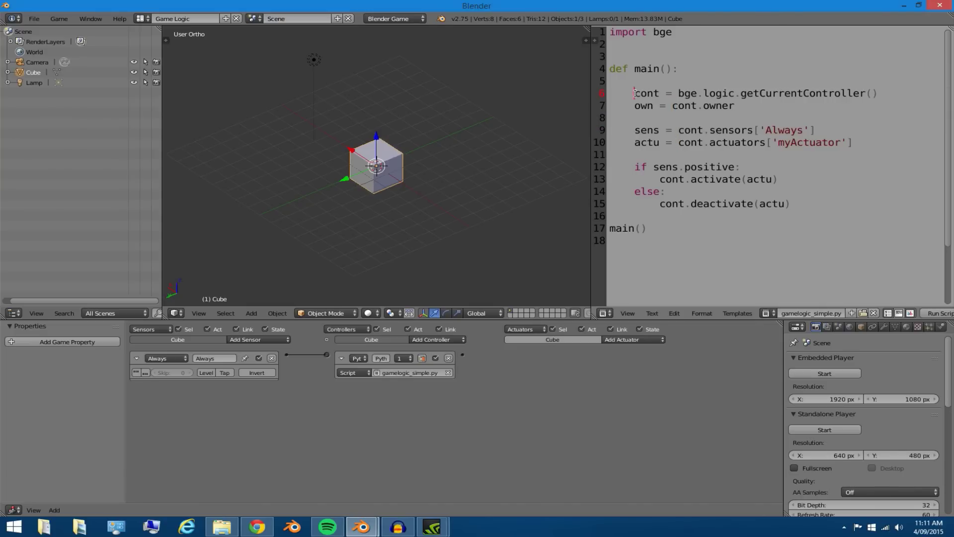
left_click(678, 131)
left_click(678, 143)
left_click_drag(679, 93, 880, 91)
key("ctrl+c")
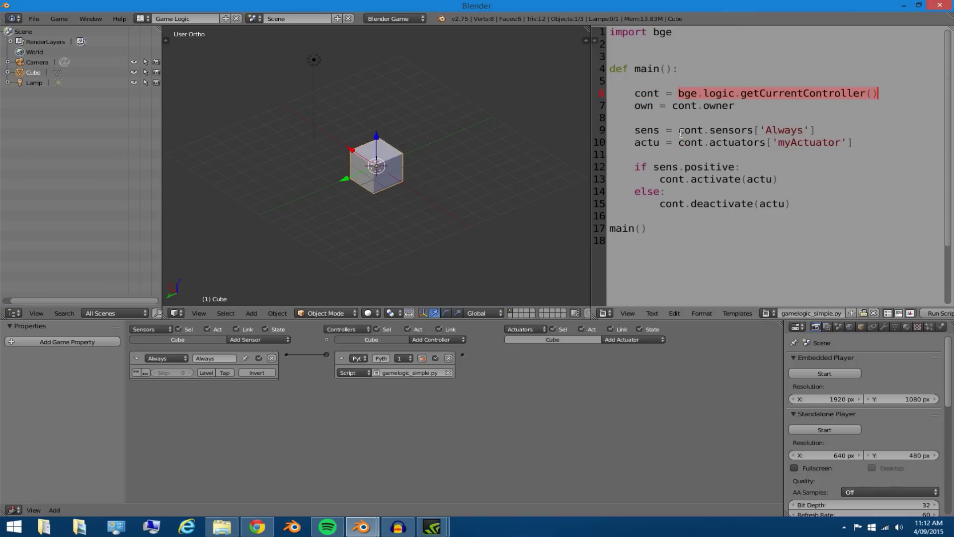
left_click_drag(702, 130, 682, 130)
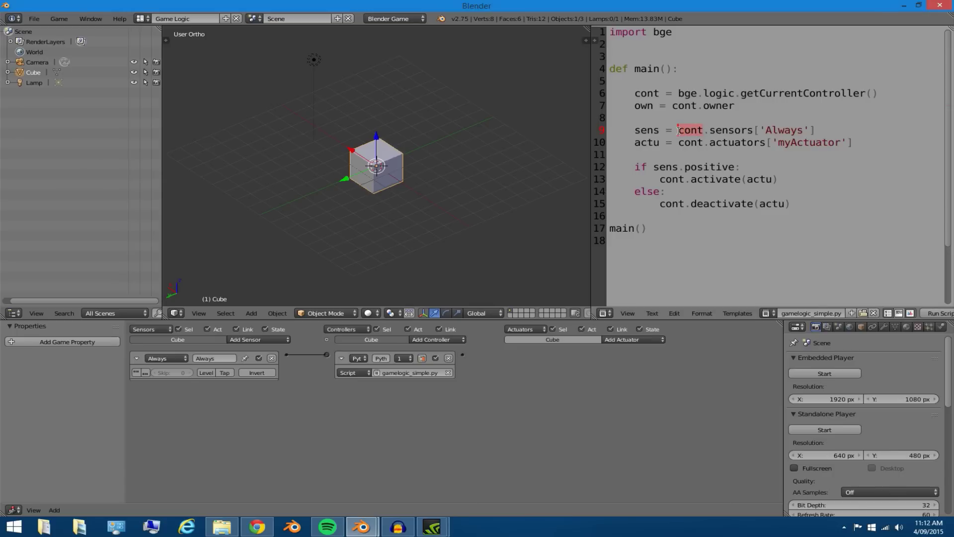
key("ctrl+v")
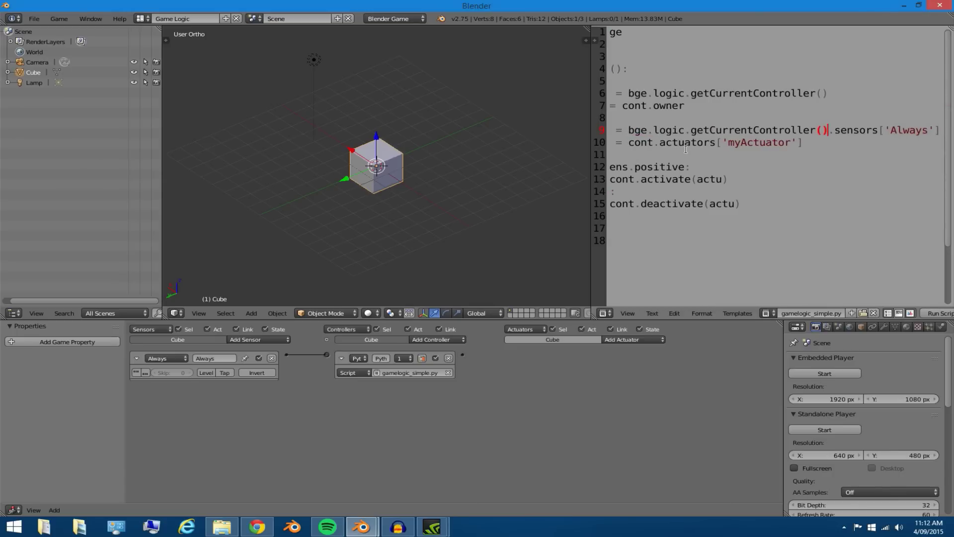
middle_click_drag(693, 149, 739, 149)
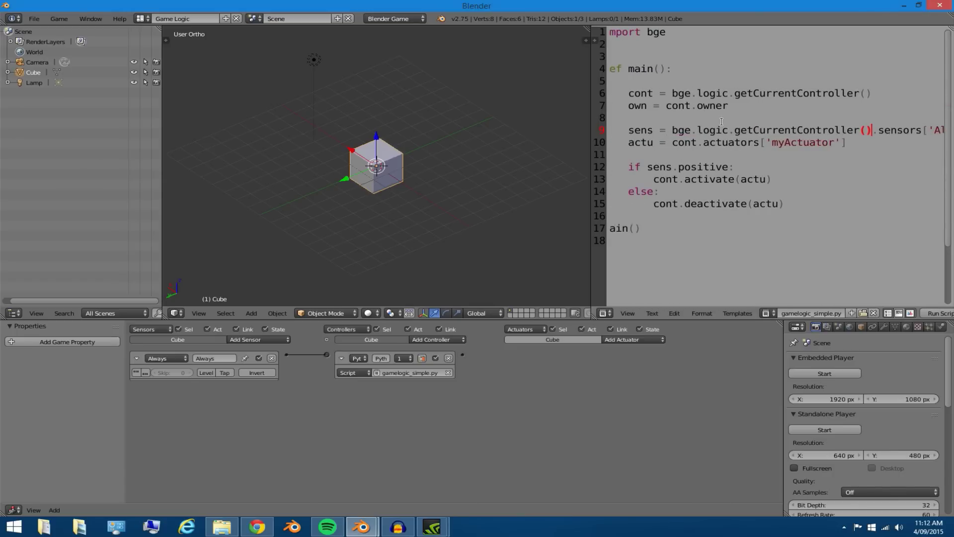
key("ctrl+BackSpace")
key("ctrl+BackSpace")
key("ctrl+BackSpace")
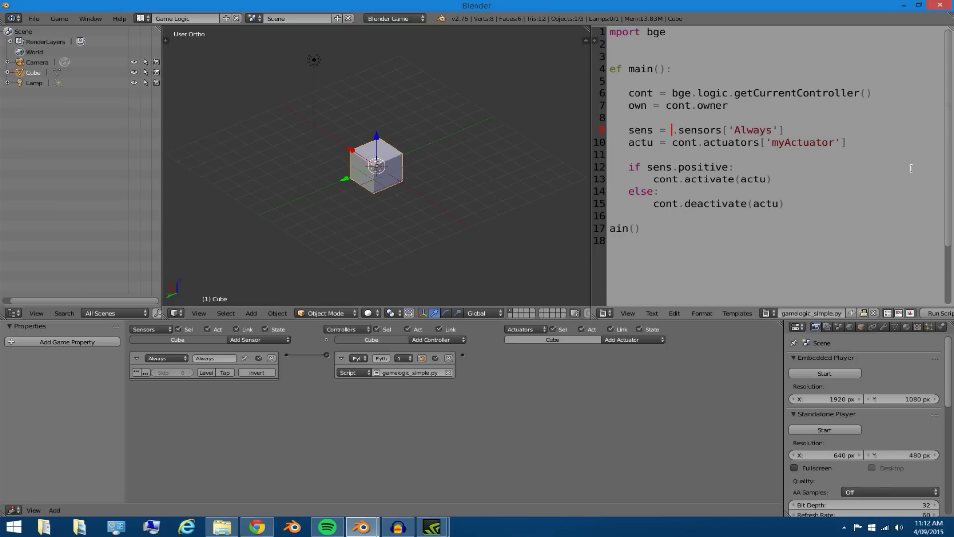
type("cont")
left_click(726, 167)
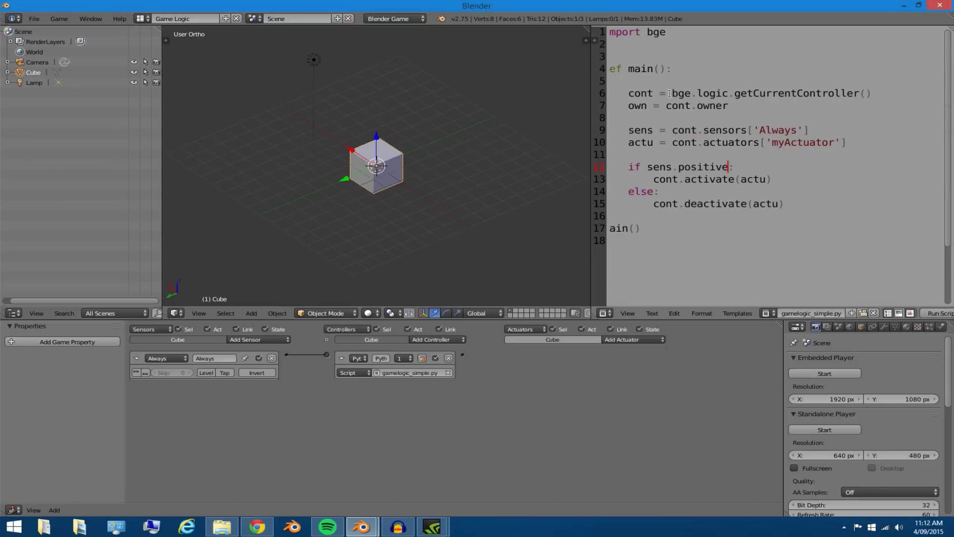
left_click_drag(672, 93, 872, 93)
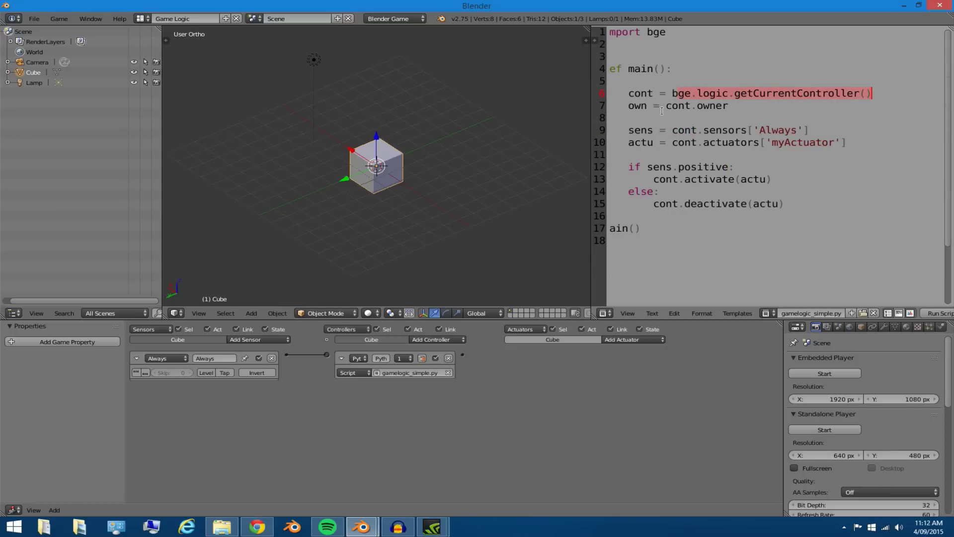
double_click(677, 106)
left_click(676, 93)
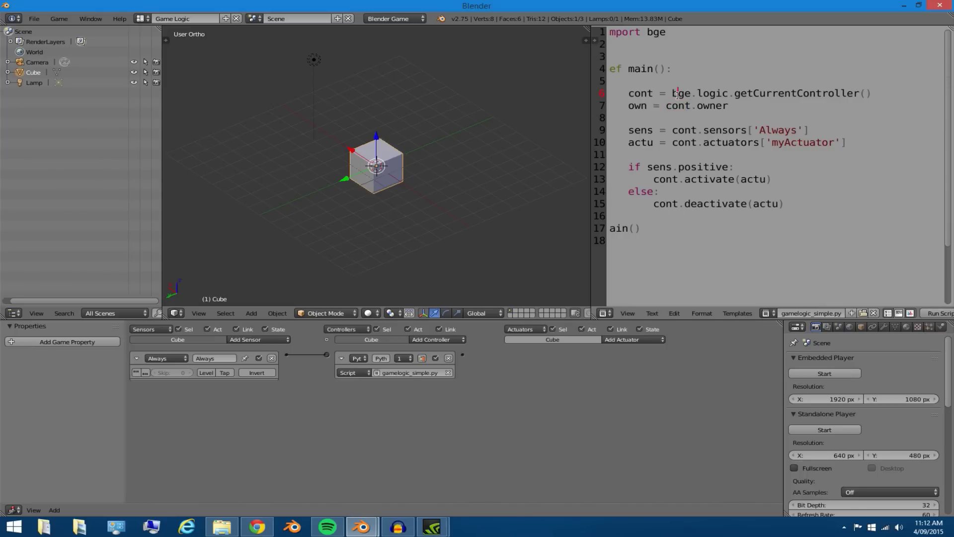
key("Home")
key("shift+Right")
key("shift+Right")
key("shift+Right")
left_click(695, 95)
left_click_drag(869, 146, 636, 94)
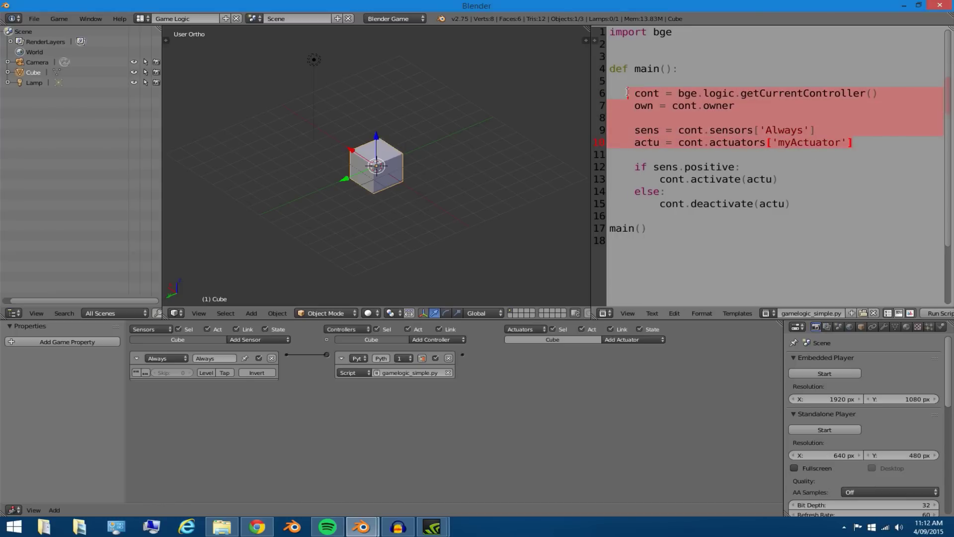
mouse_move(636, 94)
left_mouse_down()
mouse_move(770, 133)
mouse_move(856, 144)
mouse_move(636, 97)
left_mouse_up()
left_click(636, 114)
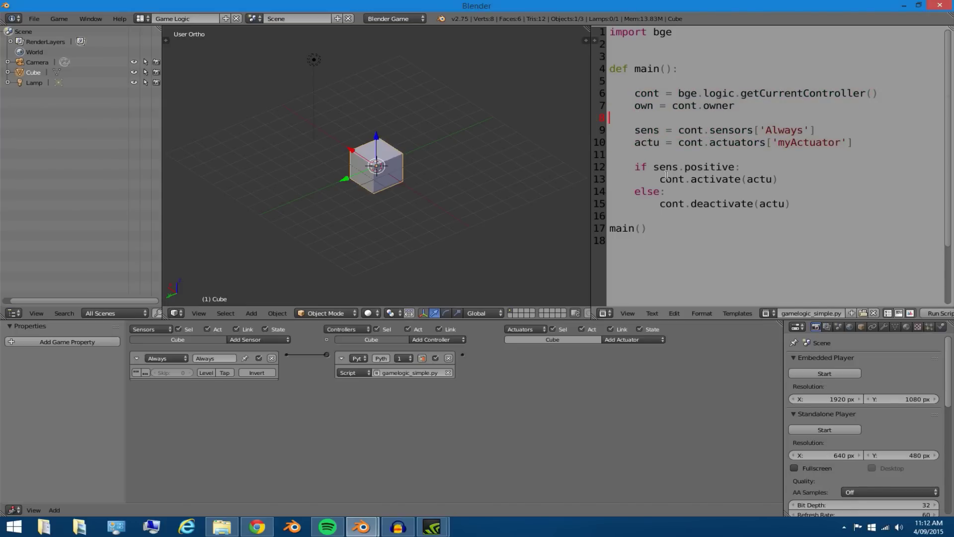
mouse_move(635, 167)
left_mouse_down()
mouse_move(729, 213)
mouse_move(865, 217)
left_mouse_up()
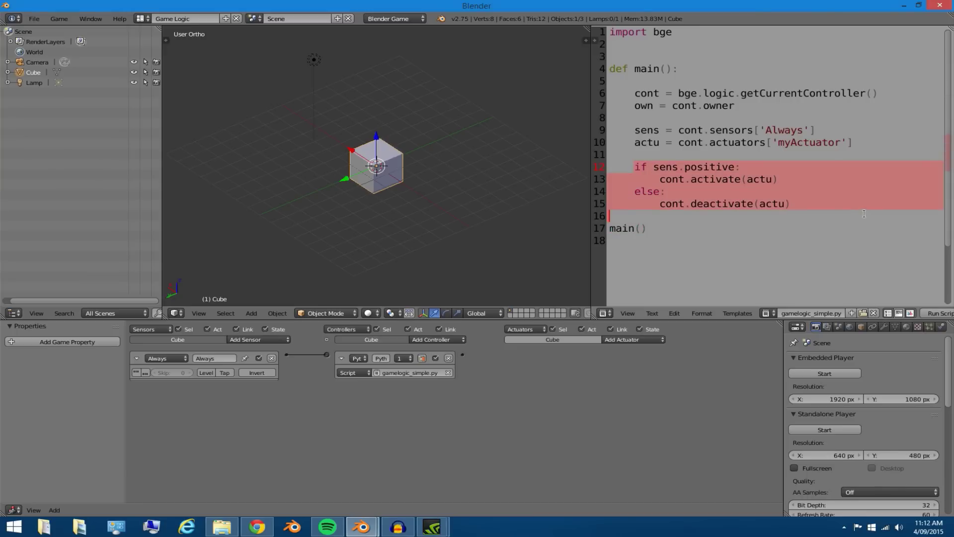
left_click(848, 209)
mouse_move(848, 209)
left_mouse_down()
mouse_move(633, 169)
mouse_move(798, 207)
left_mouse_up()
left_click(632, 170)
left_click(691, 179)
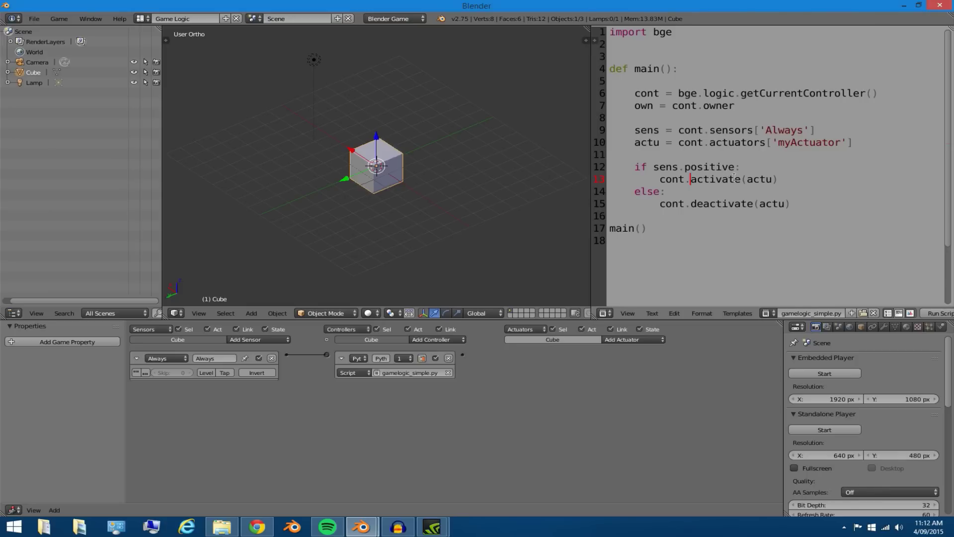
left_click_drag(634, 167, 753, 171)
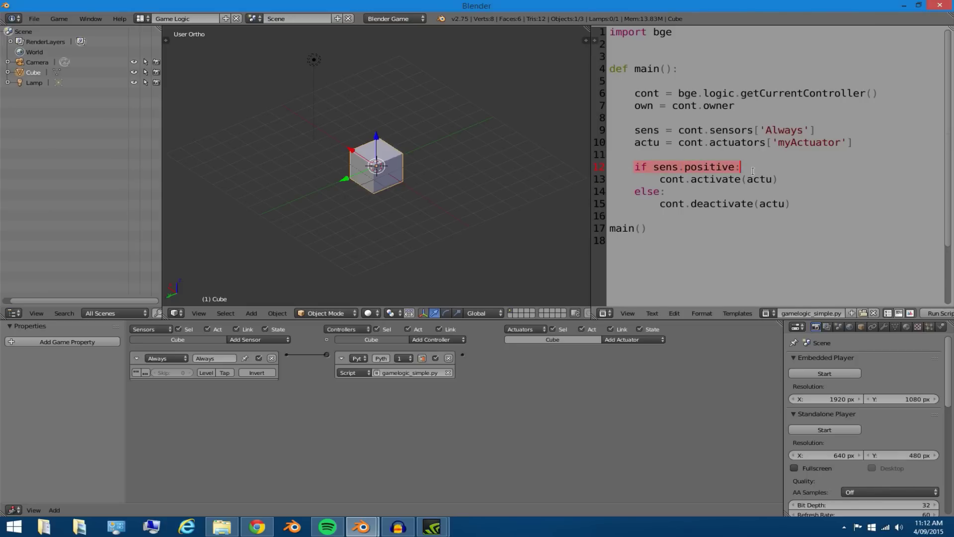
left_click(632, 170)
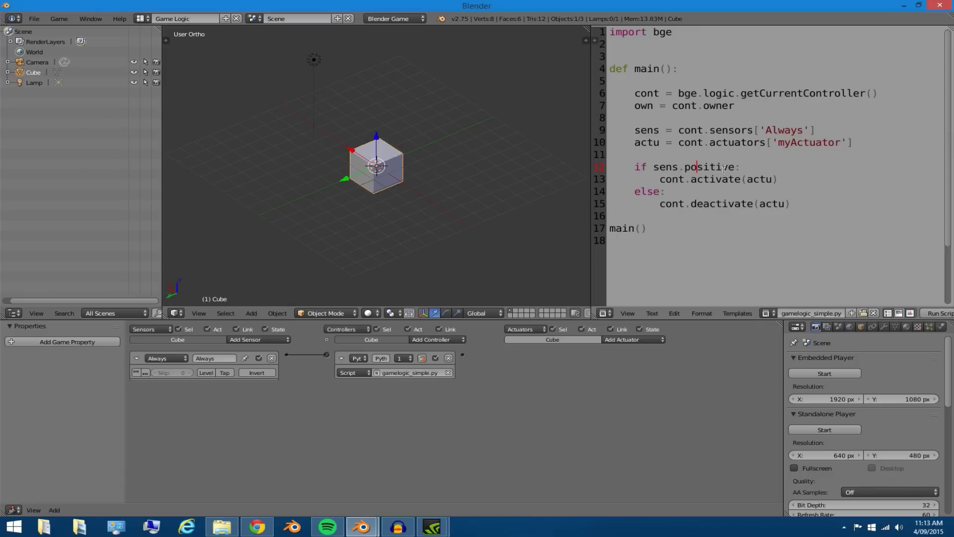
left_click(764, 178)
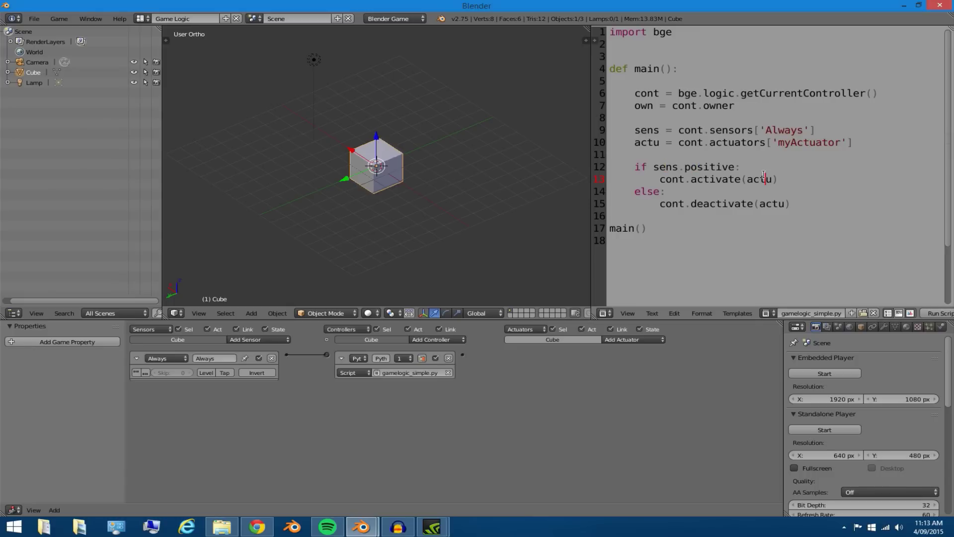
double_click(636, 167)
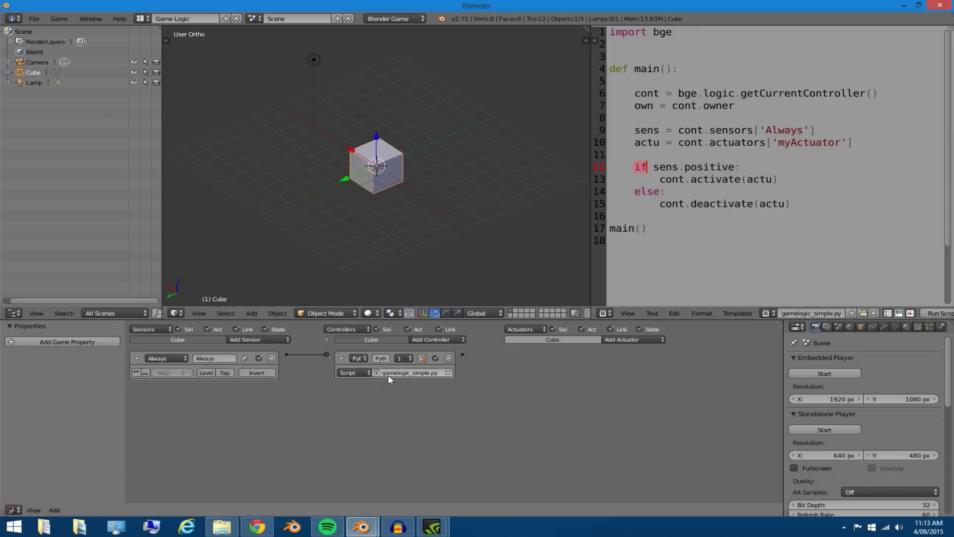
left_click(150, 360)
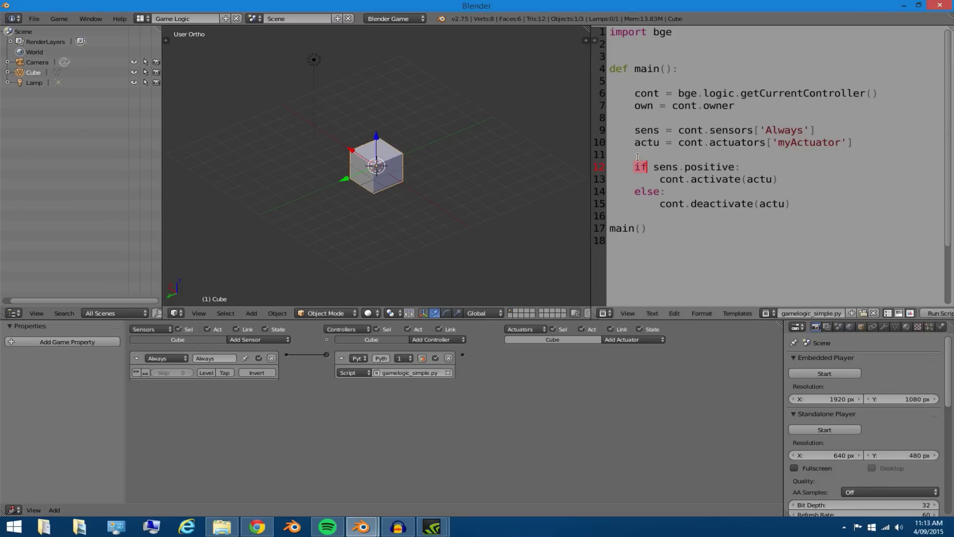
left_click(634, 131)
left_click_drag(815, 130, 714, 130)
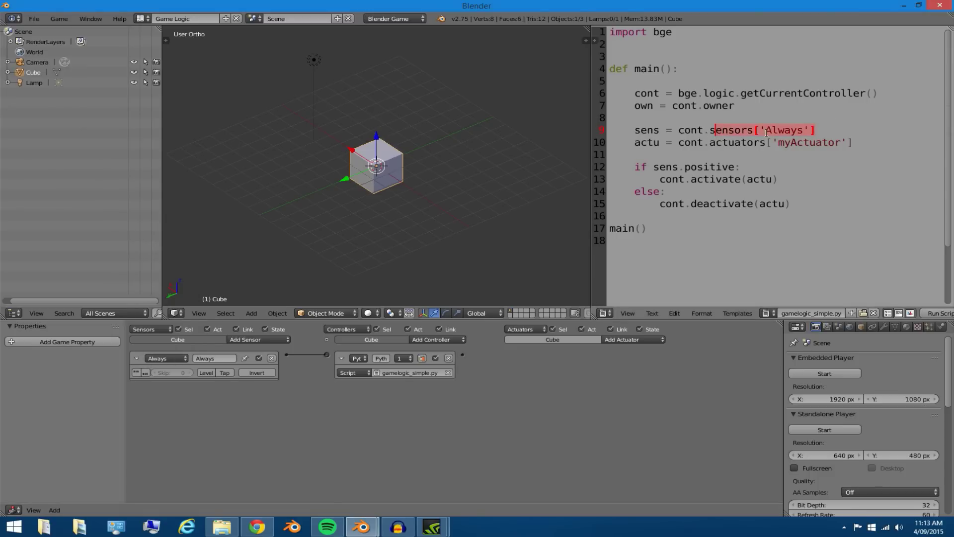
left_click(783, 130)
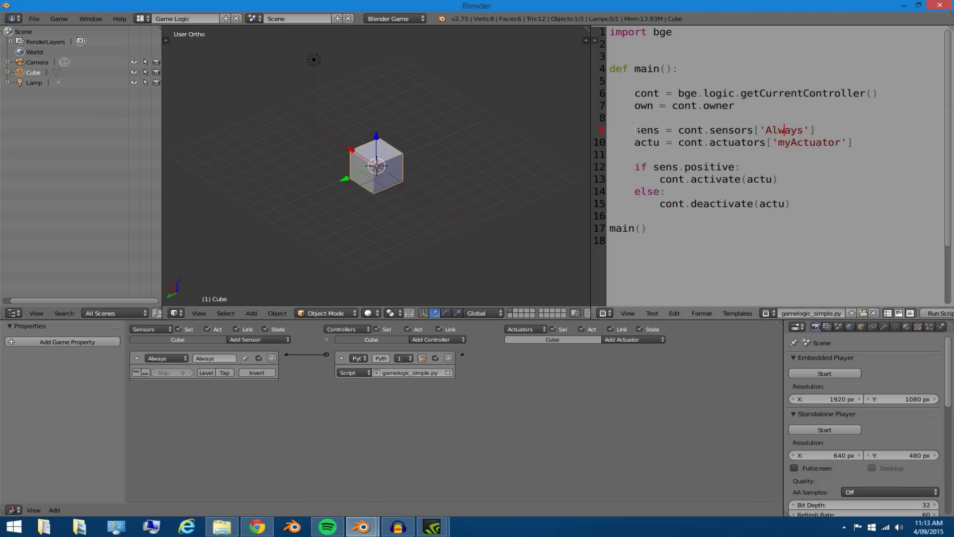
left_click_drag(635, 130, 656, 131)
left_click_drag(815, 131, 735, 130)
left_click_drag(636, 131, 659, 130)
left_click(643, 132)
Paste 'Always' over 'sens' on line 9 and in the line-12 if condition.
left_click_drag(766, 130, 801, 130)
key("ctrl+c")
double_click(647, 131)
key("ctrl+v")
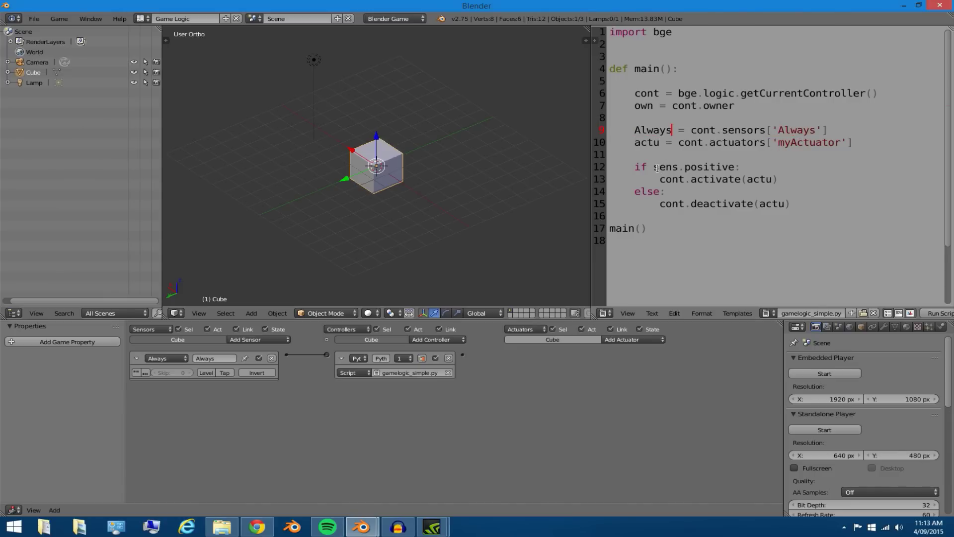
left_click_drag(654, 166, 679, 166)
key("ctrl+v")
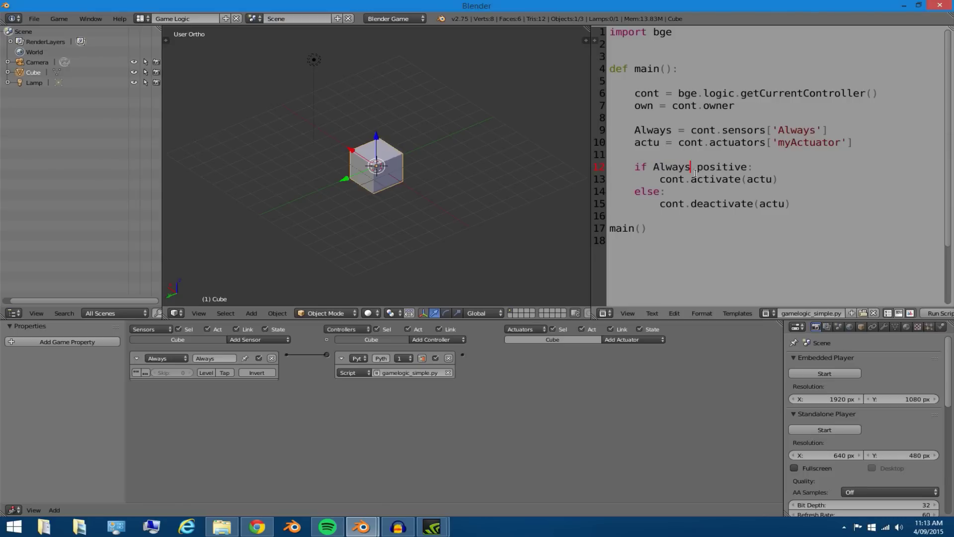
left_click(758, 170)
Type sample gibberish on a new line under the if, then delete it and the line.
key("Return")
type("asdsadsds")
key("BackSpace")
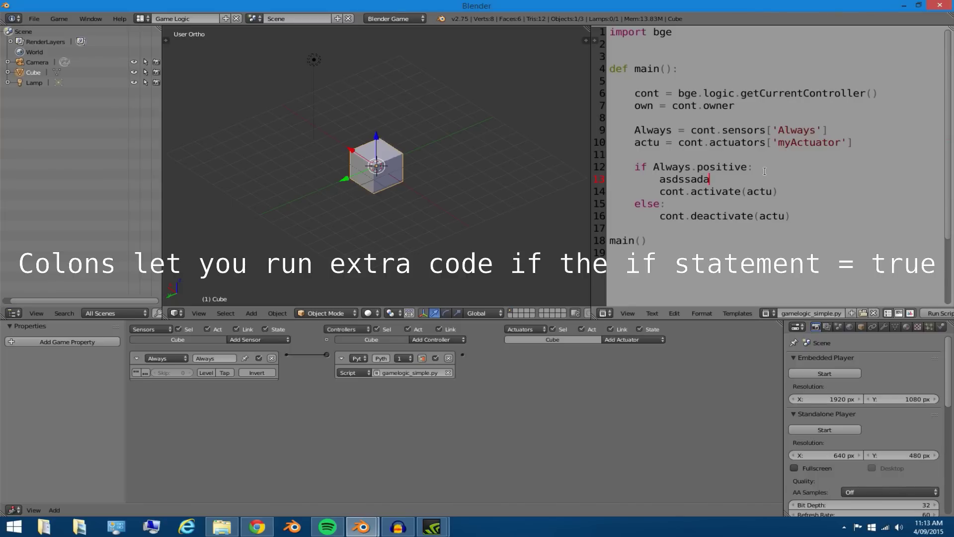
key("BackSpace")
key("BackSpace")
key("BackSpace")
key("BackSpace")
key("BackSpace")
key("BackSpace")
key("BackSpace")
key("BackSpace")
type("sadsassd")
type("sadasd")
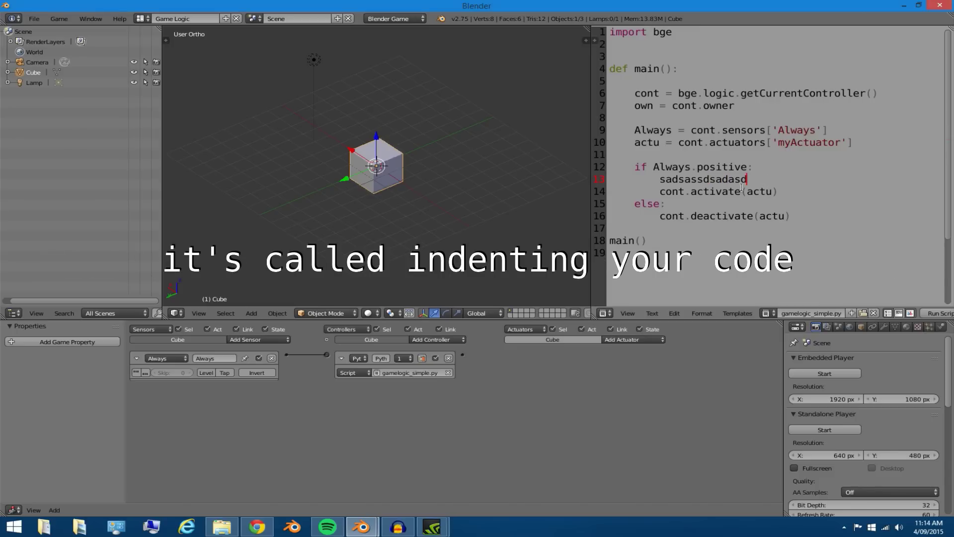
left_click_drag(746, 180, 655, 179)
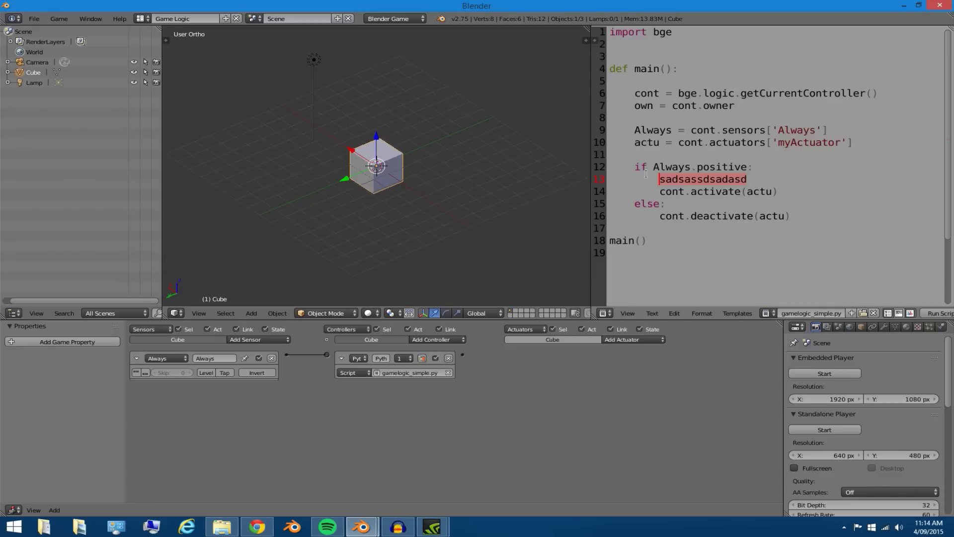
key("BackSpace")
key("BackSpace")
key("BackSpace")
key("BackSpace")
key("BackSpace")
key("BackSpace")
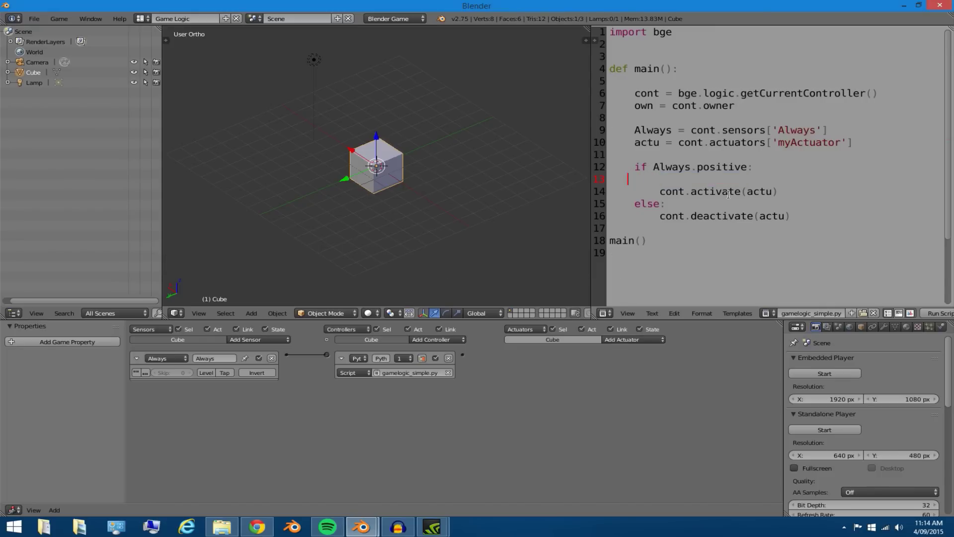
key("BackSpace")
key("BackSpace")
key("BackSpace")
key("BackSpace")
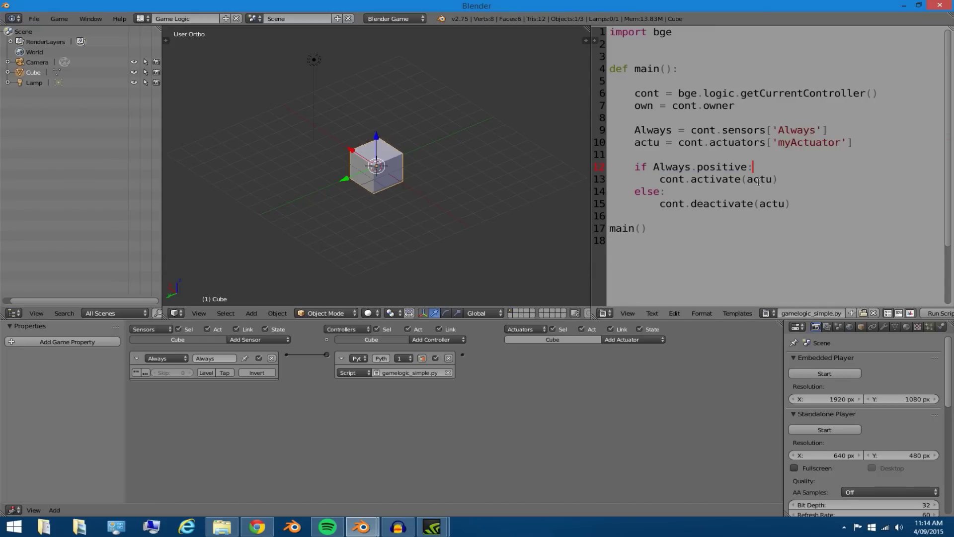
key("BackSpace")
Restore the if Always.positive: line and add an empty indented line beneath it.
key("Return")
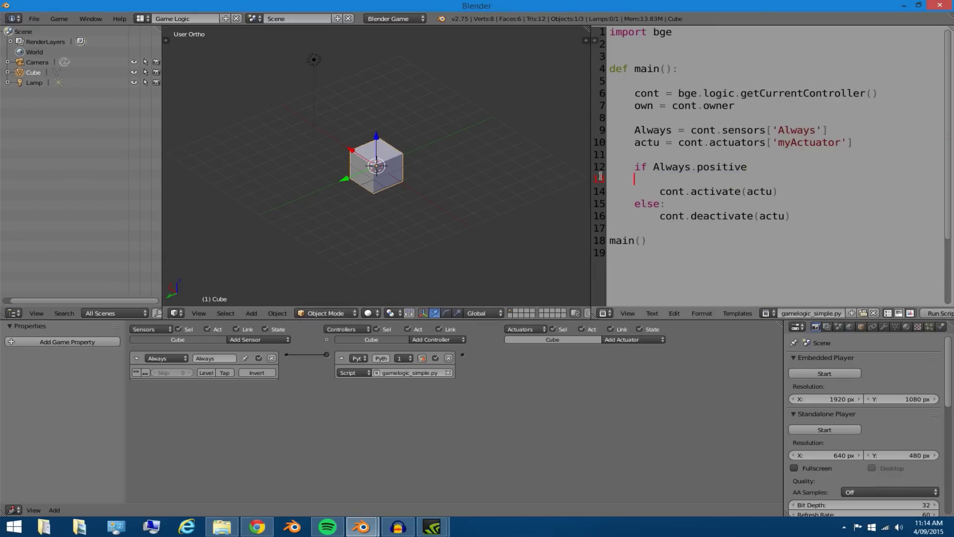
key("shift+Home")
key("BackSpace")
key("BackSpace")
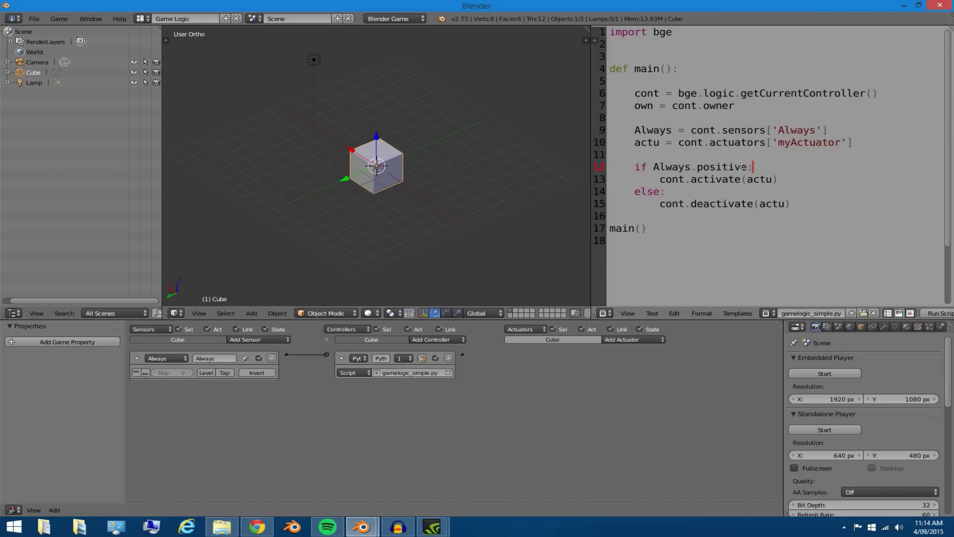
key("Return")
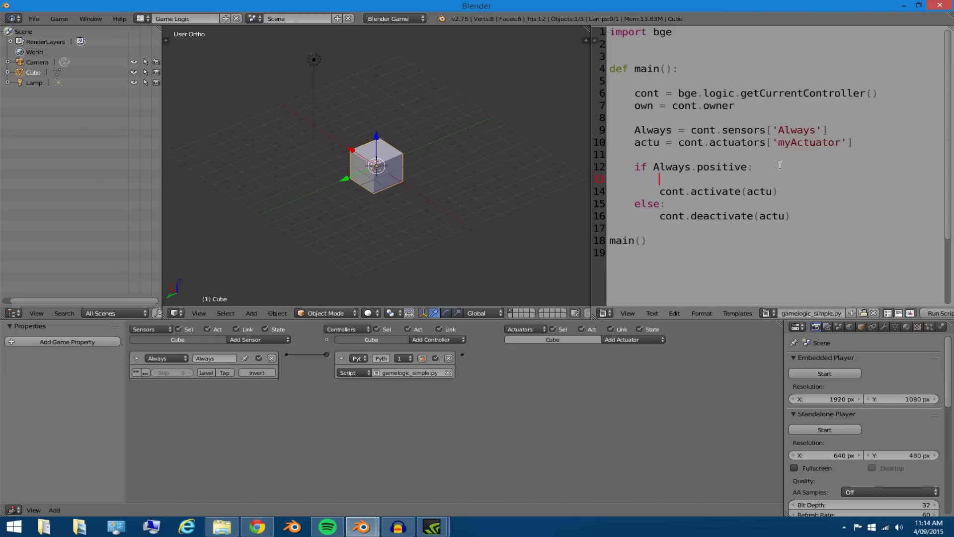
left_click(659, 191)
key("Up")
key("Up")
key("Up")
key("End")
left_click_drag(743, 192, 773, 192)
left_click(750, 192)
left_click_drag(750, 192, 773, 192)
left_click(640, 143)
left_click_drag(640, 143, 654, 143)
left_click_drag(748, 192, 773, 193)
left_click(762, 193)
left_click(777, 142)
key("Left")
left_click(754, 191)
left_click(652, 204)
left_click_drag(667, 205, 634, 204)
left_click_drag(634, 167, 659, 179)
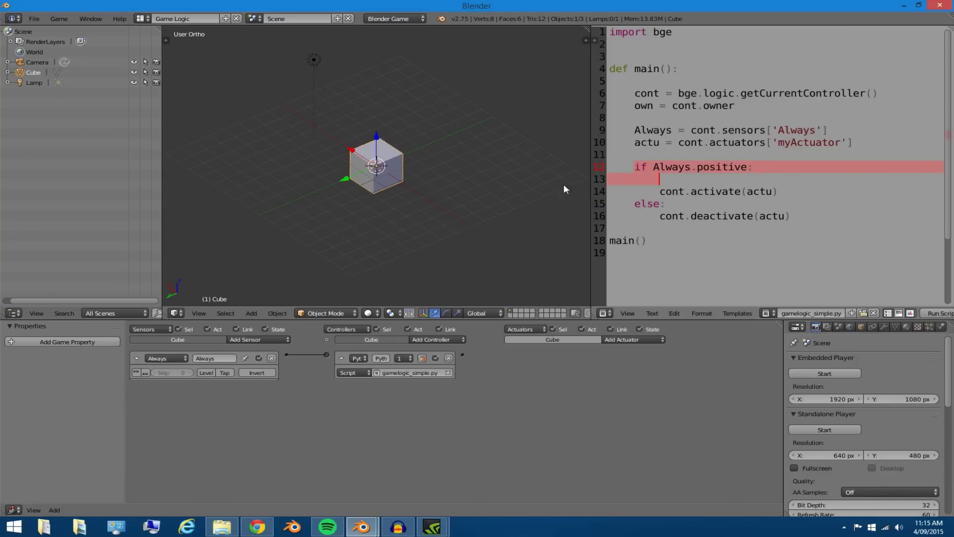
key("Down")
key("Down")
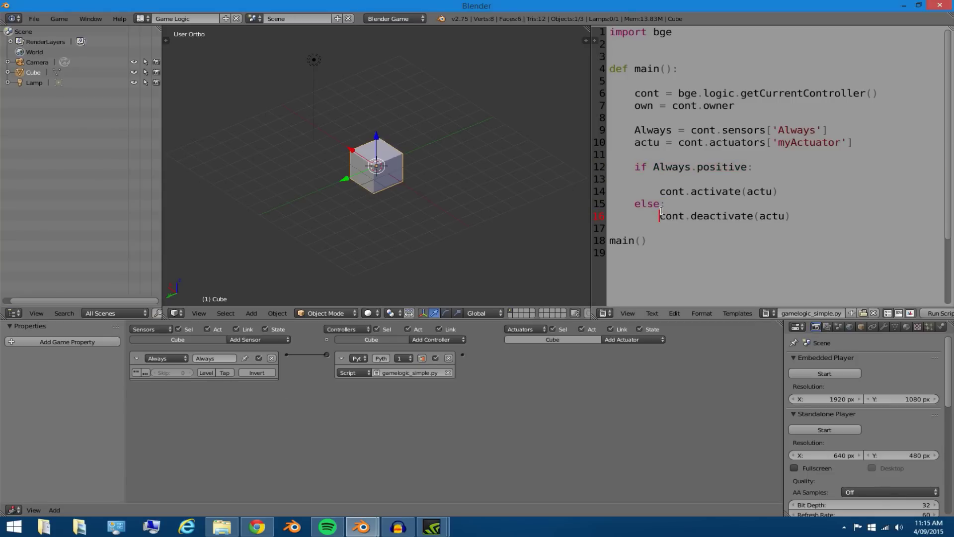
key("Down")
left_click(794, 216)
left_click_drag(634, 129, 671, 129)
left_click(671, 128)
left_click_drag(689, 129, 756, 129)
left_click(772, 122)
left_click(774, 127)
left_click(670, 142)
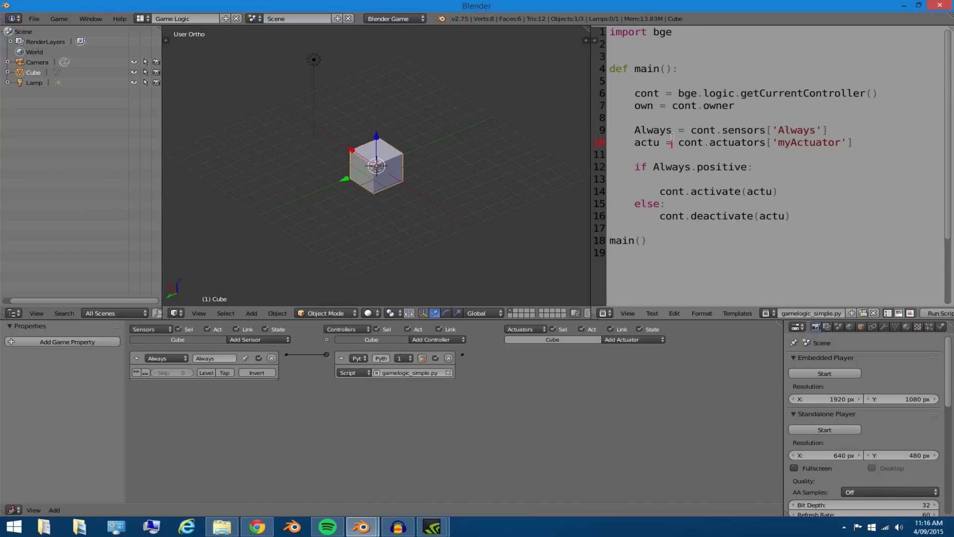
left_click(778, 130)
left_click_drag(634, 145, 660, 143)
left_click(679, 141)
left_click_drag(679, 143, 850, 143)
left_click(773, 155)
left_click(754, 167)
left_click(753, 192)
double_click(758, 192)
left_click(751, 192)
left_click_drag(678, 143, 869, 145)
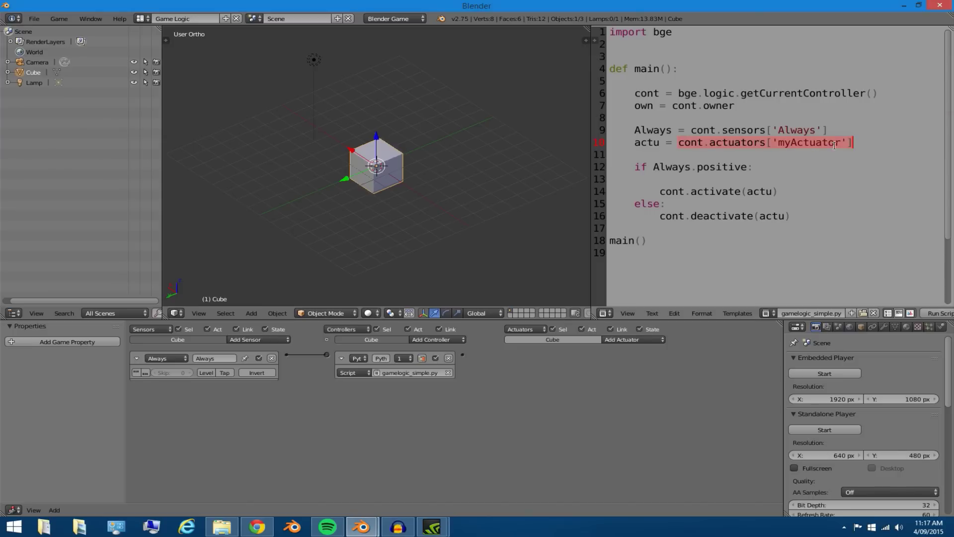
Add a Motion actuator with Z location 1.70 and name it myActuator.
left_click(860, 146)
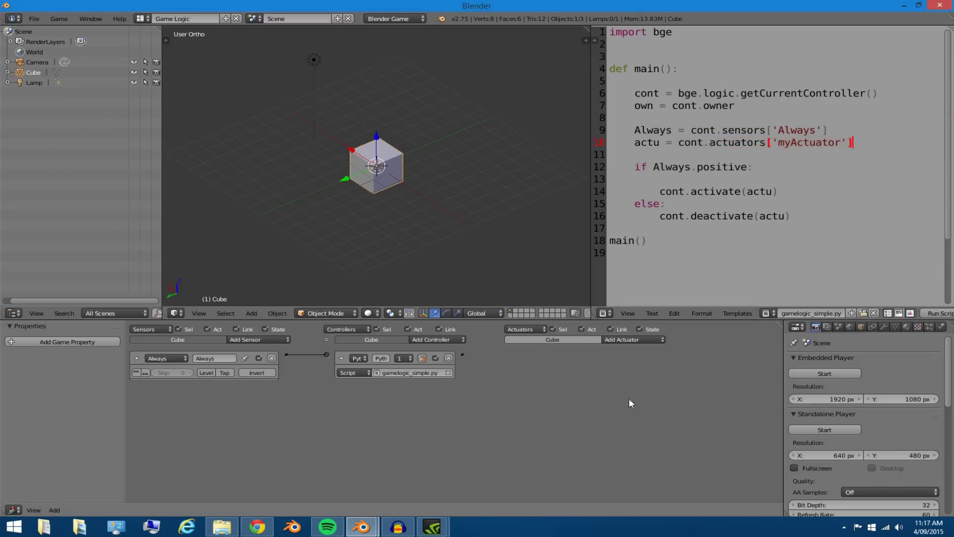
left_click(639, 339)
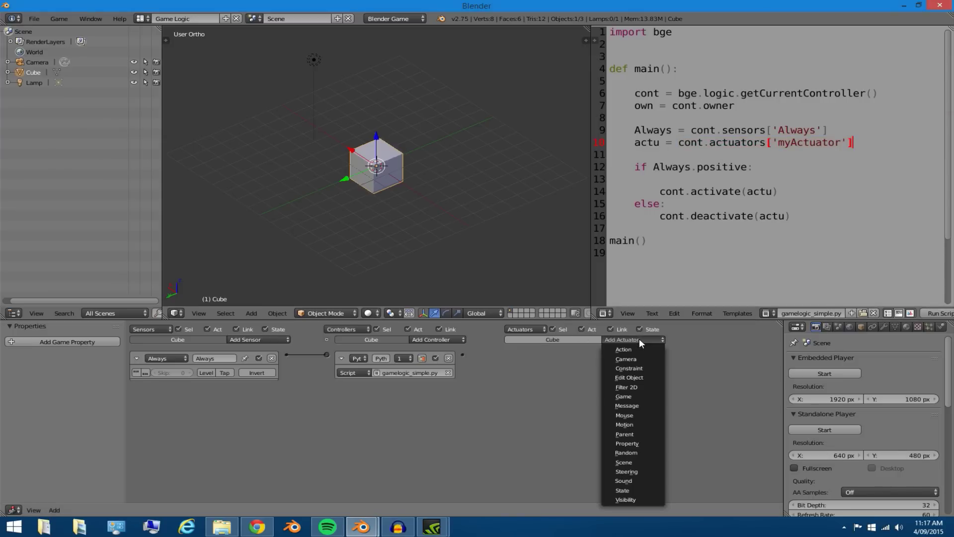
left_click(634, 427)
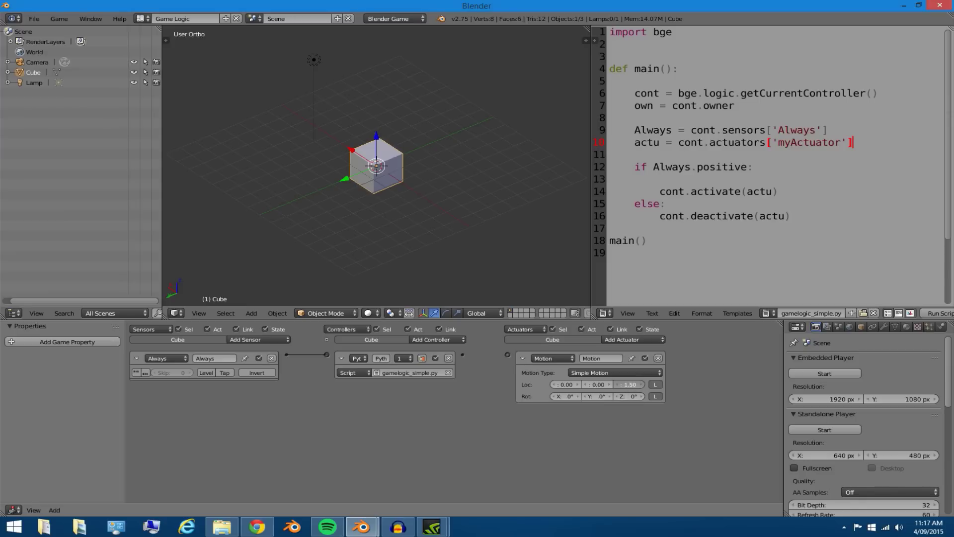
mouse_move(630, 384)
left_mouse_down()
mouse_move(486, 374)
mouse_move(507, 354)
left_mouse_up()
left_click_drag(775, 142, 839, 143)
key("ctrl+v")
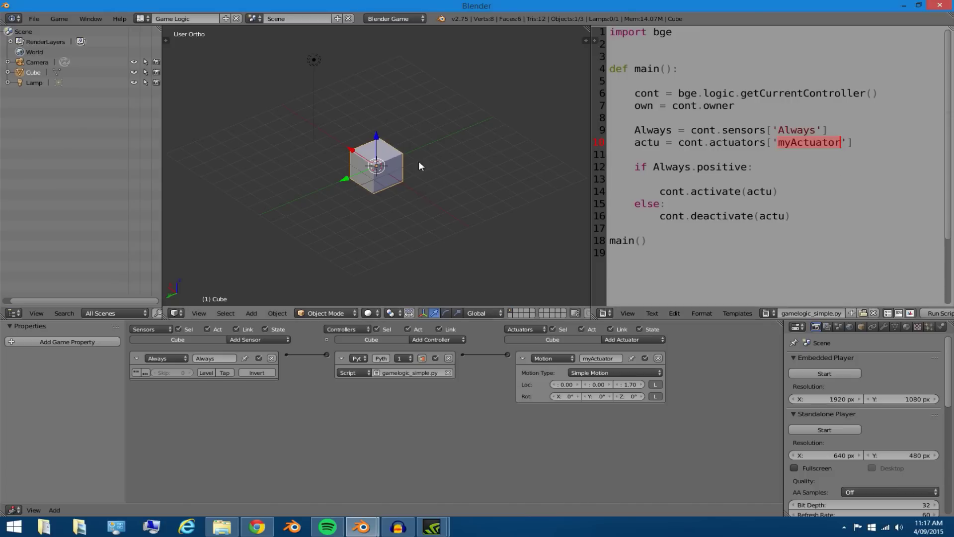
Test-run the game three times, stopping each run with Escape.
key("p")
key("Escape")
key("p")
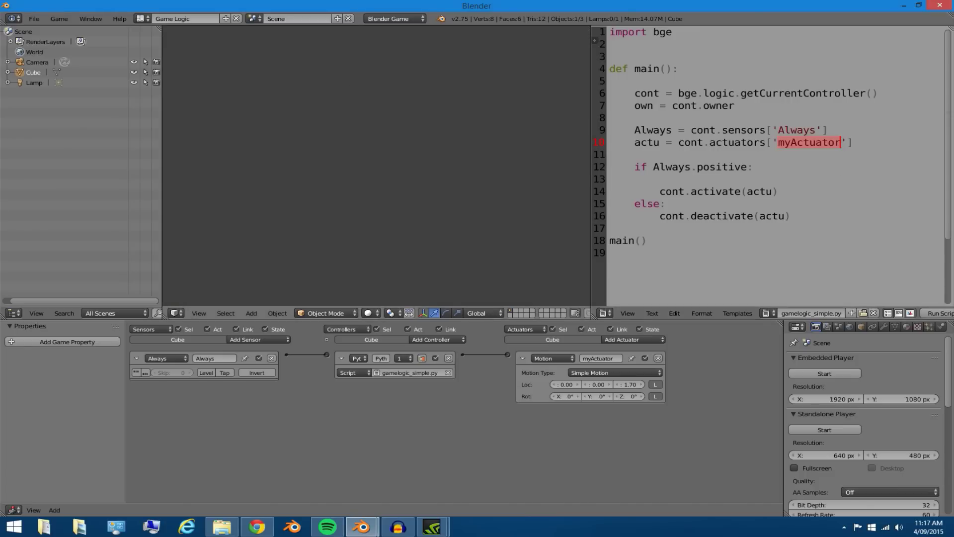
key("Escape")
key("p")
key("Escape")
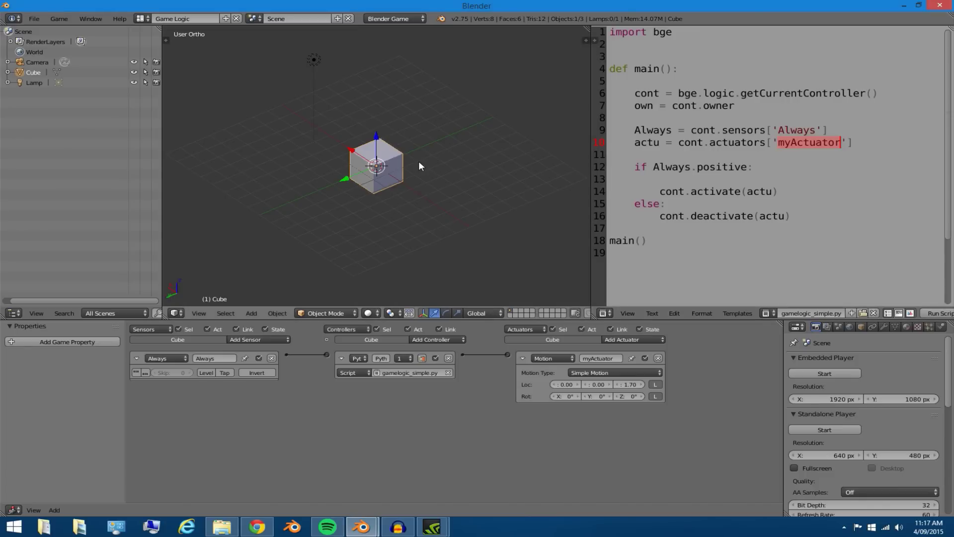
left_click(669, 203)
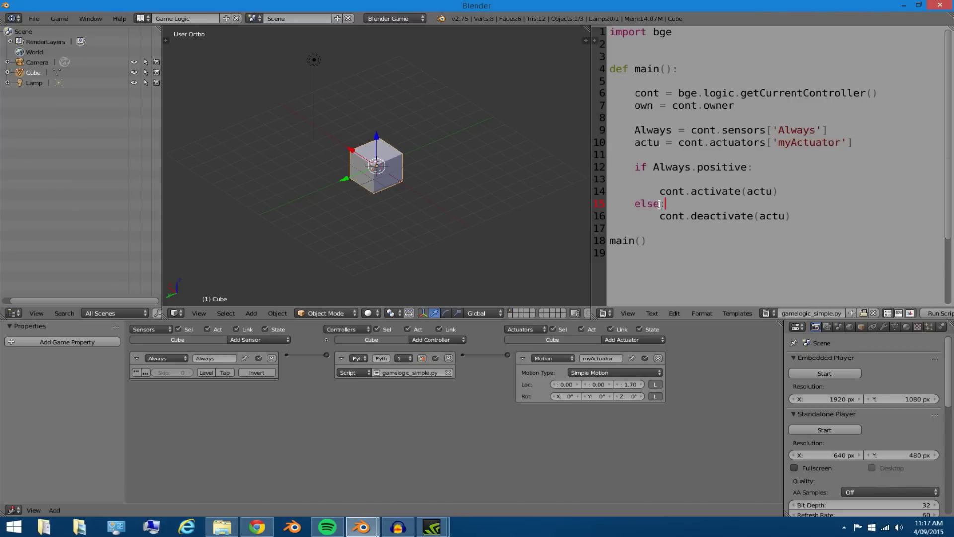
Move the caret through lines 6–12 of the script to inspect the code.
left_click(753, 167)
left_click(847, 143)
key("Left")
key("Right")
key("shift+Left")
left_click(690, 105)
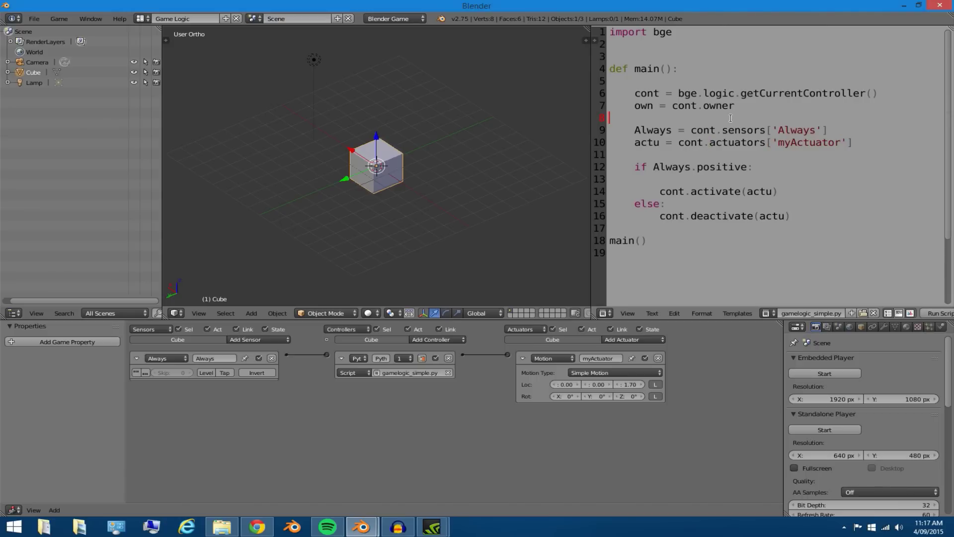
left_click(866, 94)
left_click(839, 165)
key("Up")
key("Up")
left_click(683, 130)
left_click(666, 93)
Add an extra indented blank line under if Always.positive:, pushing cont.activate(actu) to line 15.
left_click(763, 171)
key("Return")
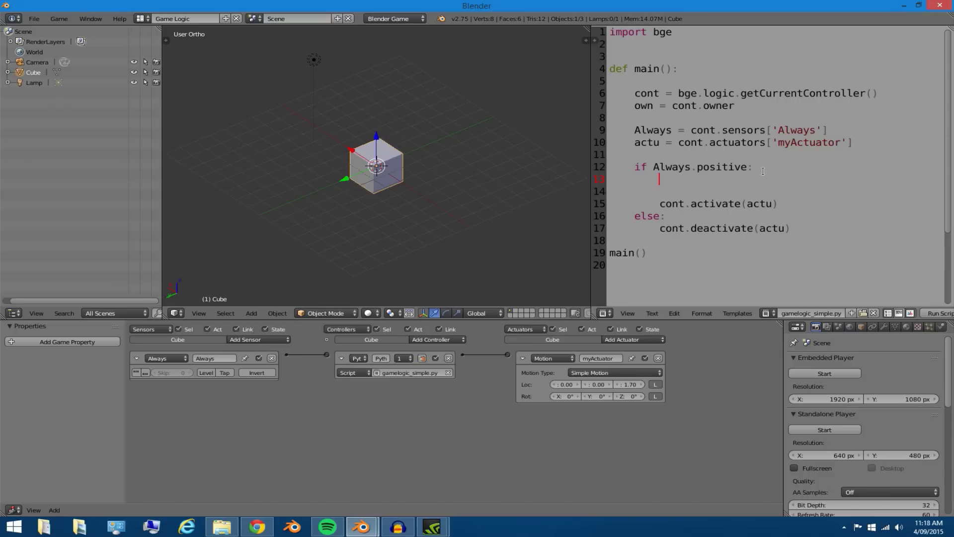
key("BackSpace")
key("BackSpace")
key("BackSpace")
key("BackSpace")
key("BackSpace")
key("BackSpace")
key("BackSpace")
key("BackSpace")
key("BackSpace")
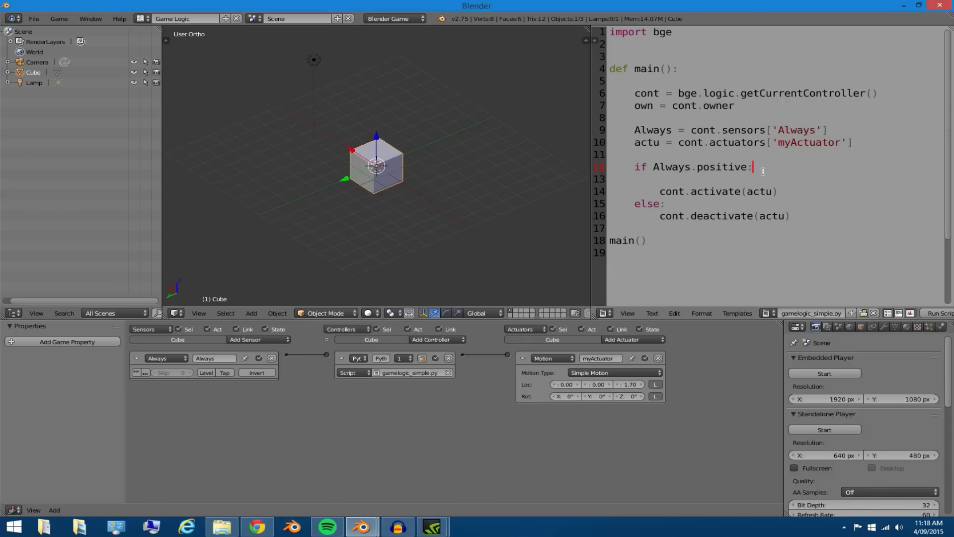
key("Return")
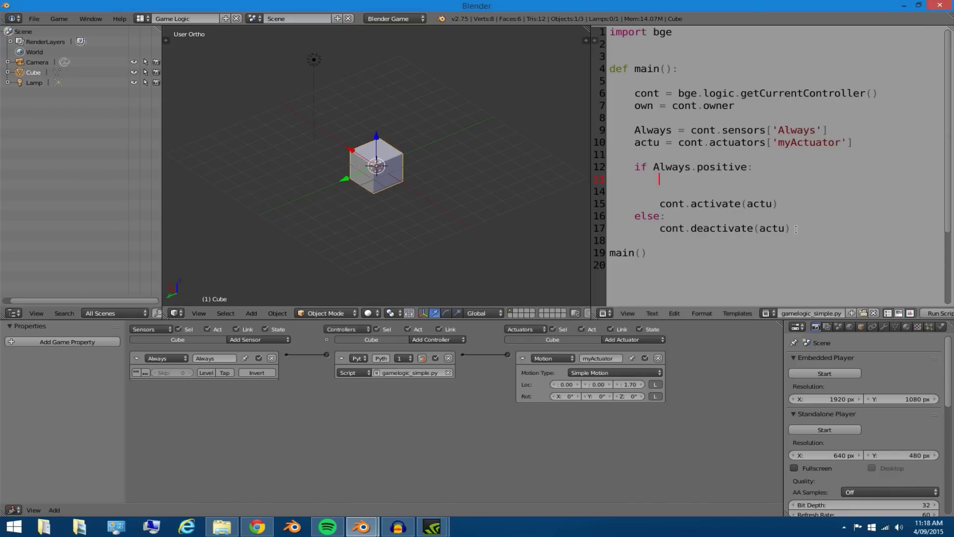
Delete the activate/else/deactivate lines from the script and remove the Motion actuator myActuator.
left_click_drag(795, 230, 534, 187)
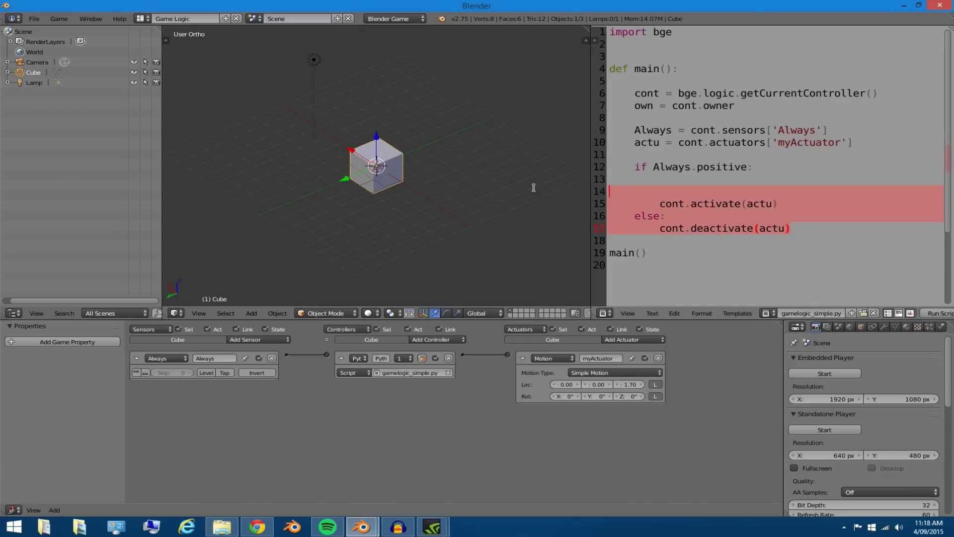
key("BackSpace")
key("BackSpace")
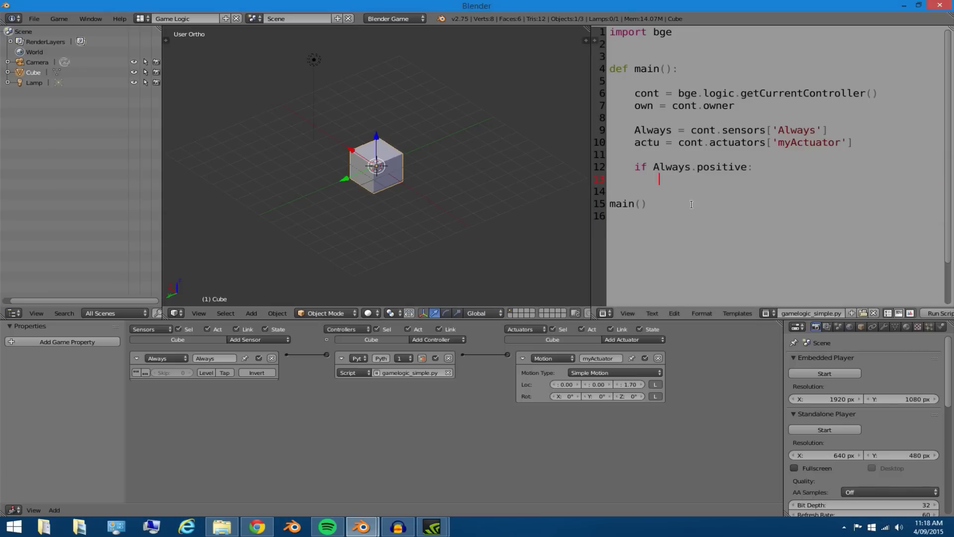
left_click(658, 358)
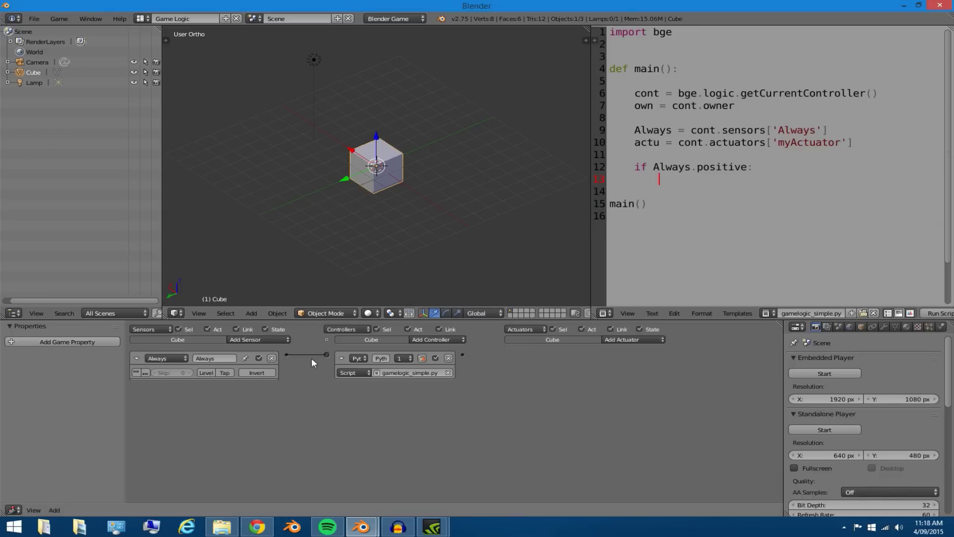
left_click(341, 356)
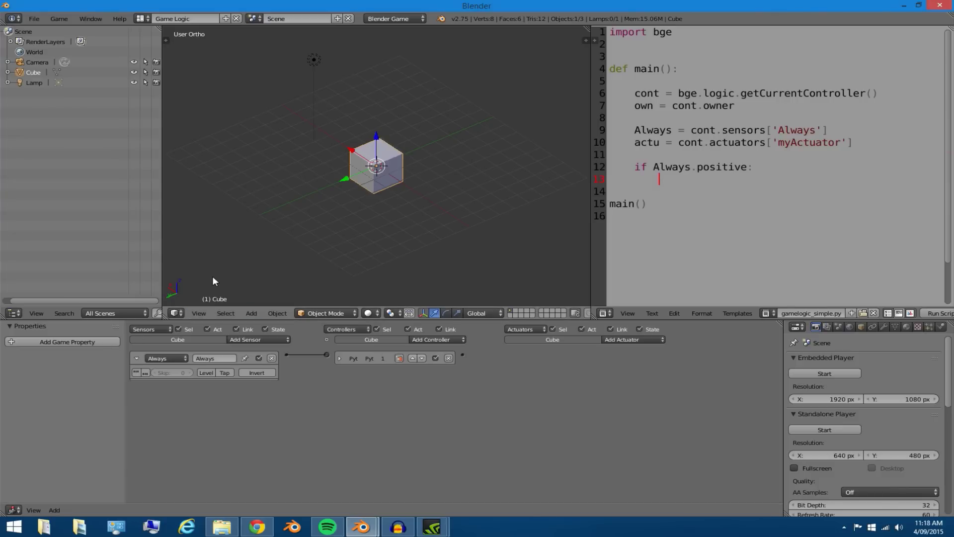
Change the cube's sensor to a Collision sensor that reacts to the kill property.
left_click(176, 357)
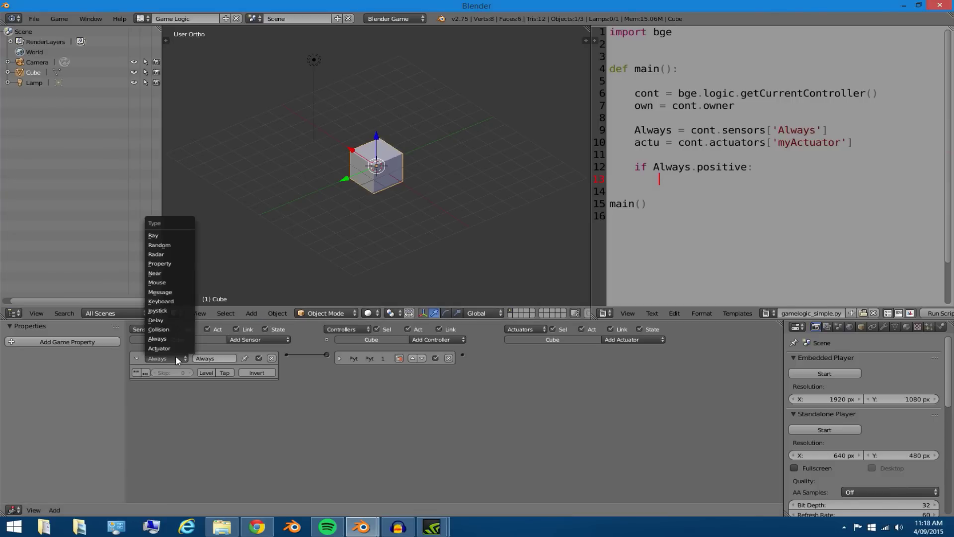
left_click(173, 330)
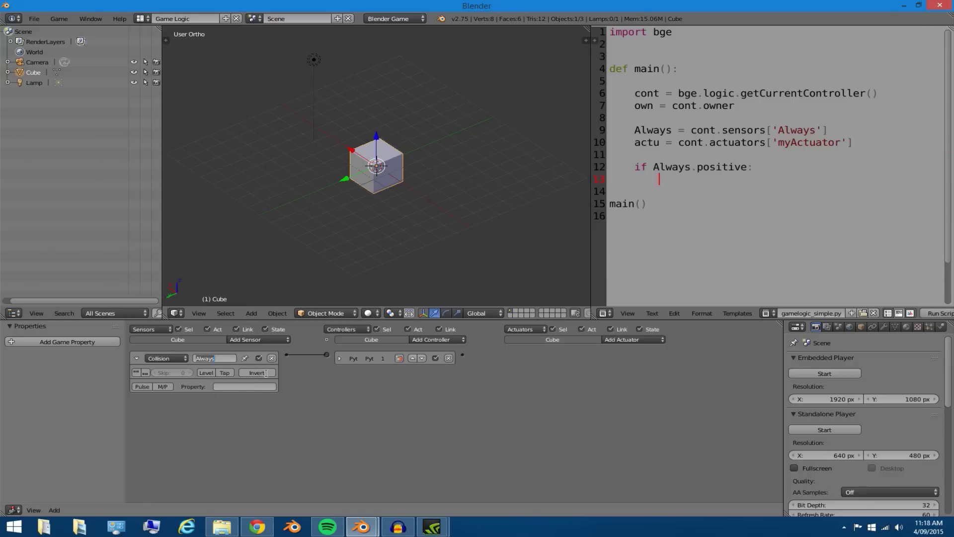
left_click(259, 386)
left_click(547, 176)
left_click(266, 388)
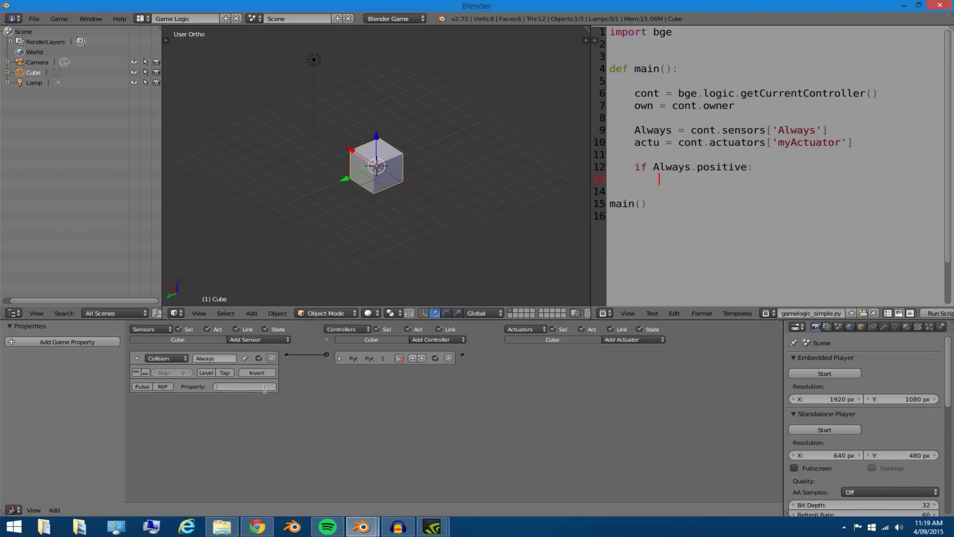
left_click(339, 401)
left_click(137, 358)
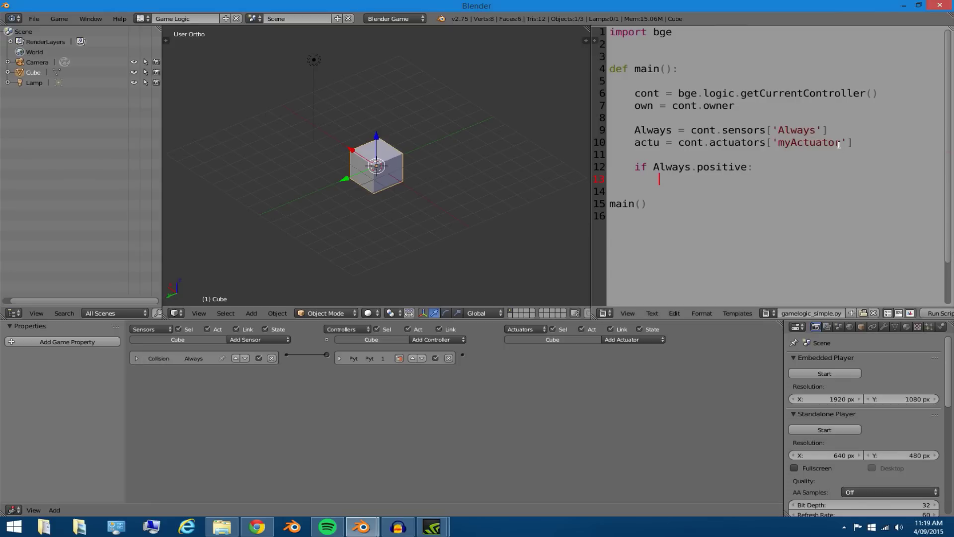
Rename the Collision sensor from Always to kill.
left_click(635, 130)
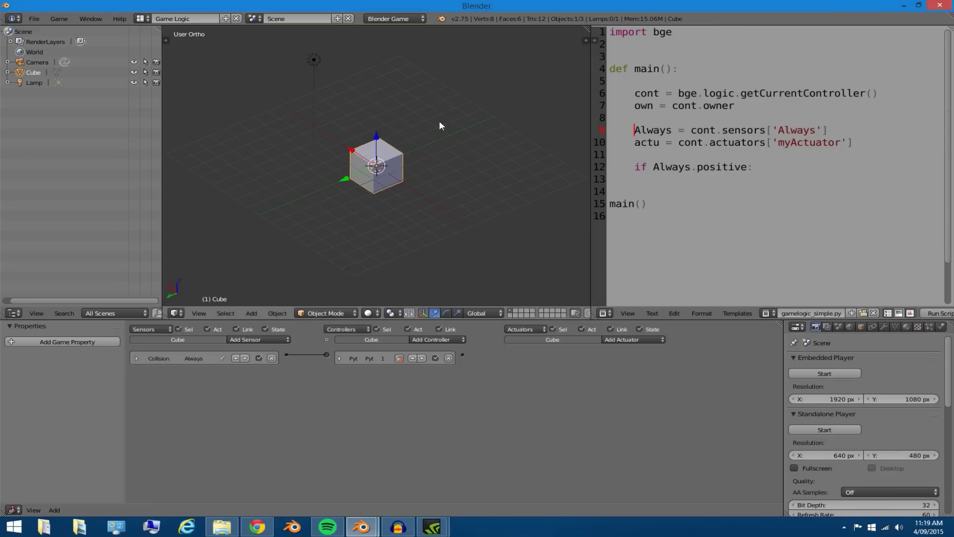
key("shift+a")
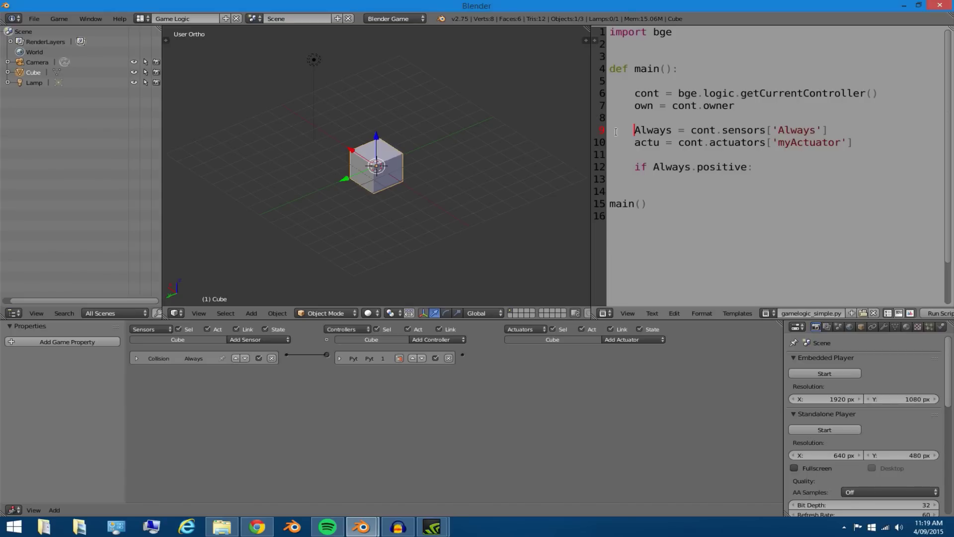
left_click_drag(630, 130, 646, 130)
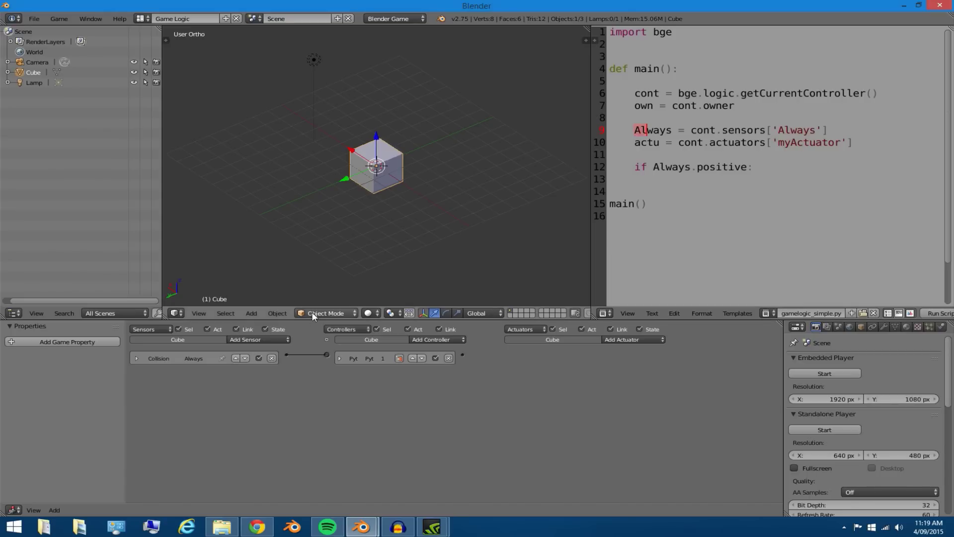
left_click(136, 358)
left_click(199, 359)
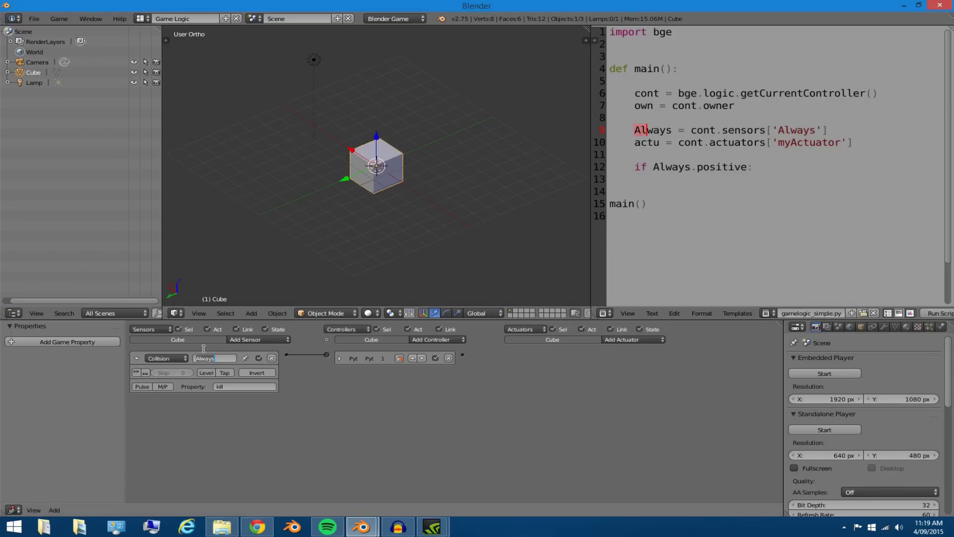
type("kill")
key("Return")
left_click_drag(672, 130, 626, 128)
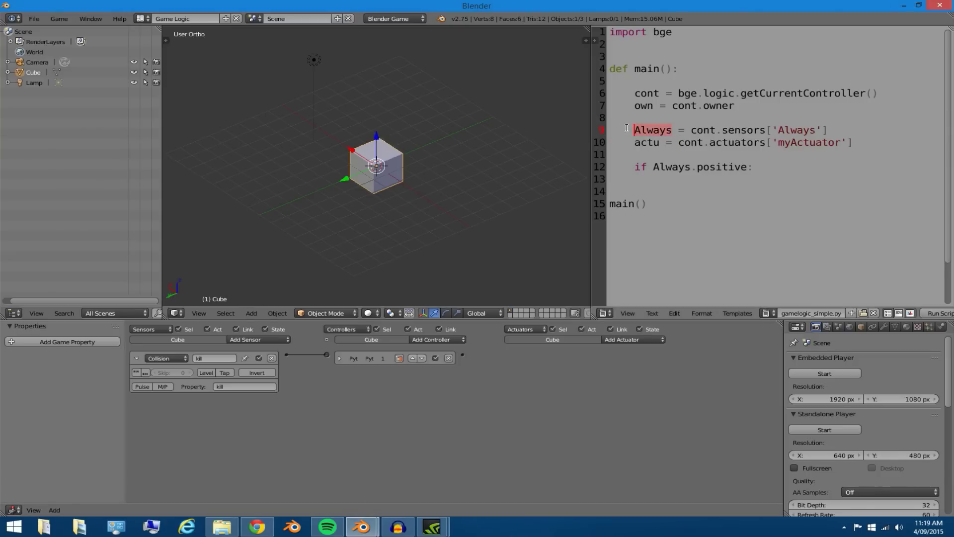
Make line 9 read kill = cont.sensors['kill'] and remove the actuator line.
key("BackSpace")
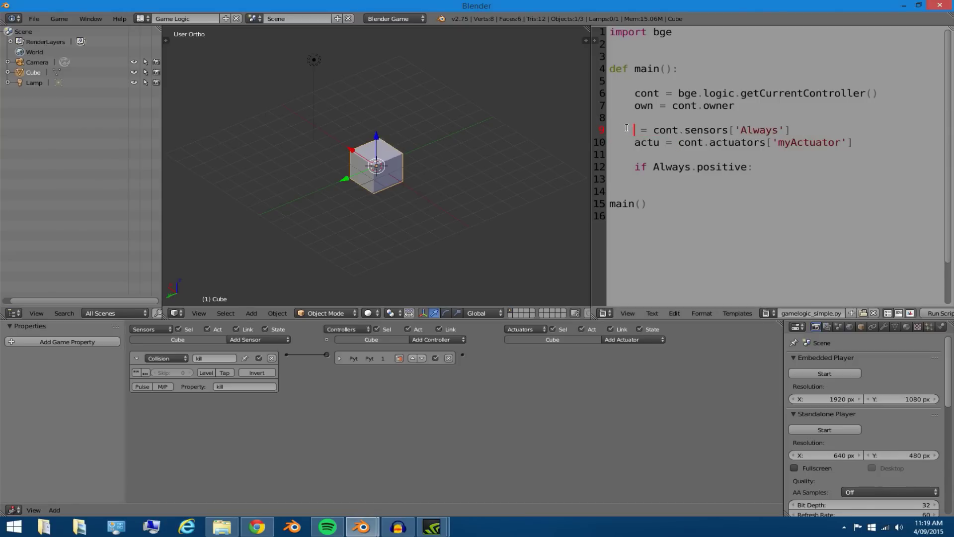
type("kill")
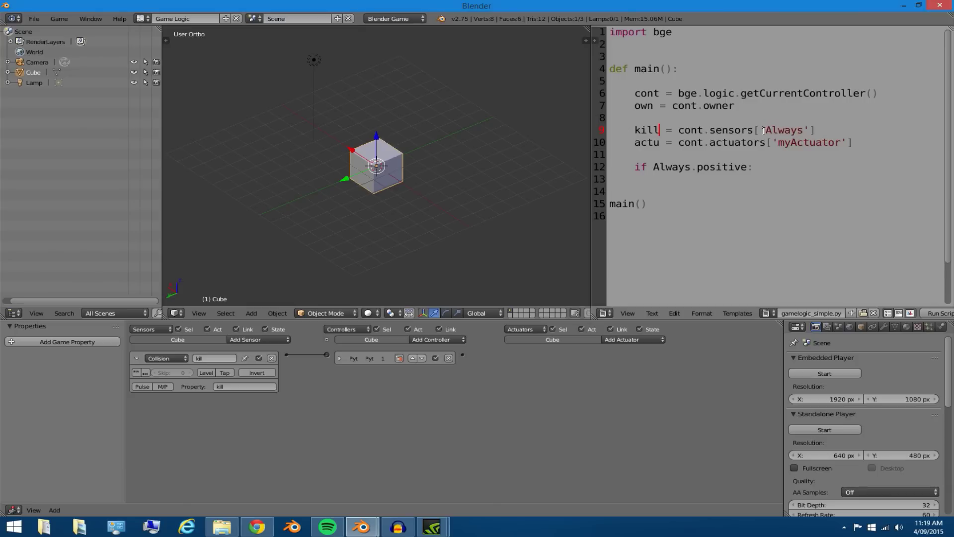
left_click_drag(764, 130, 799, 128)
type("kill")
left_click_drag(778, 144, 841, 144)
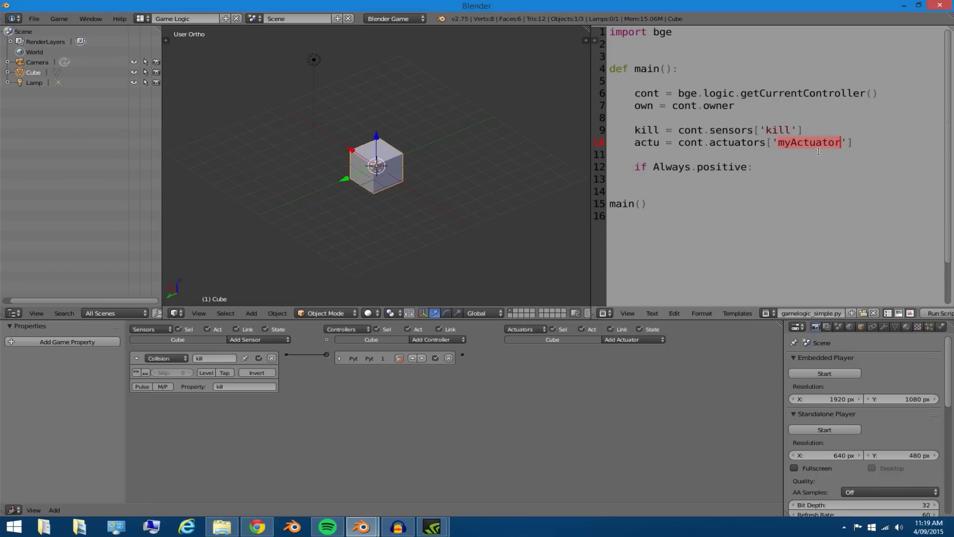
type("ki")
key("ctrl+z")
key("ctrl+z")
key("ctrl+z")
key("ctrl+z")
key("ctrl+z")
key("ctrl+z")
key("ctrl+z")
key("ctrl+z")
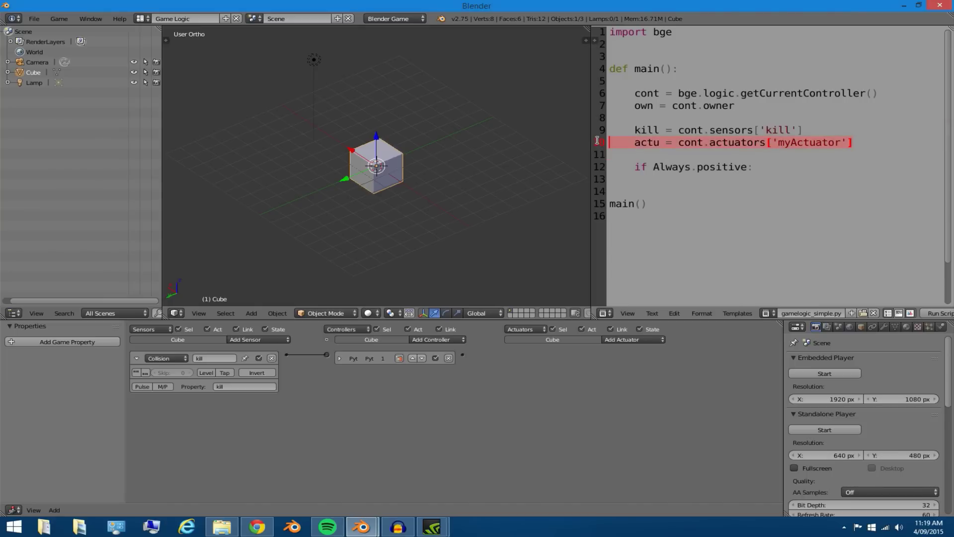
key("ctrl+z")
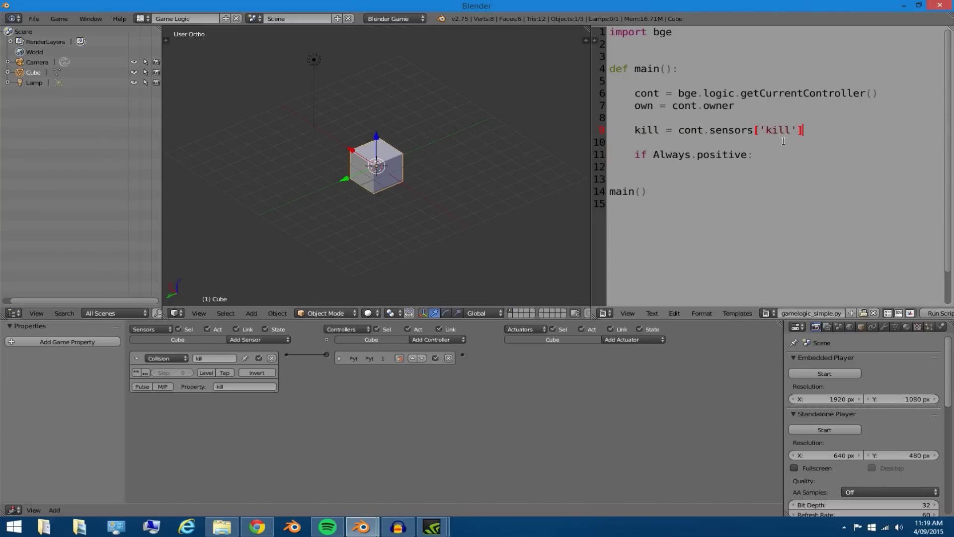
Change the condition to if kill.positive: and start an indented line beneath it.
left_click_drag(755, 158, 610, 157)
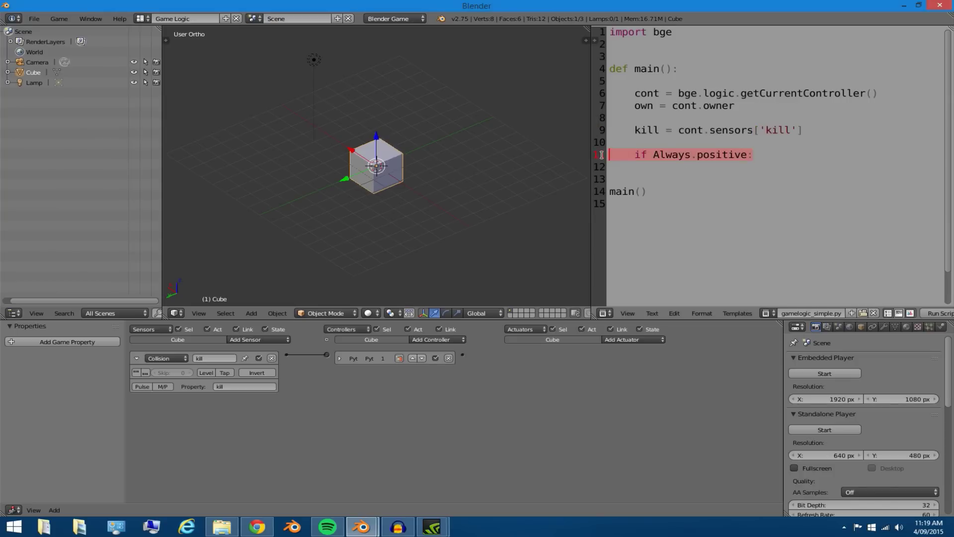
left_click(656, 155)
type("A")
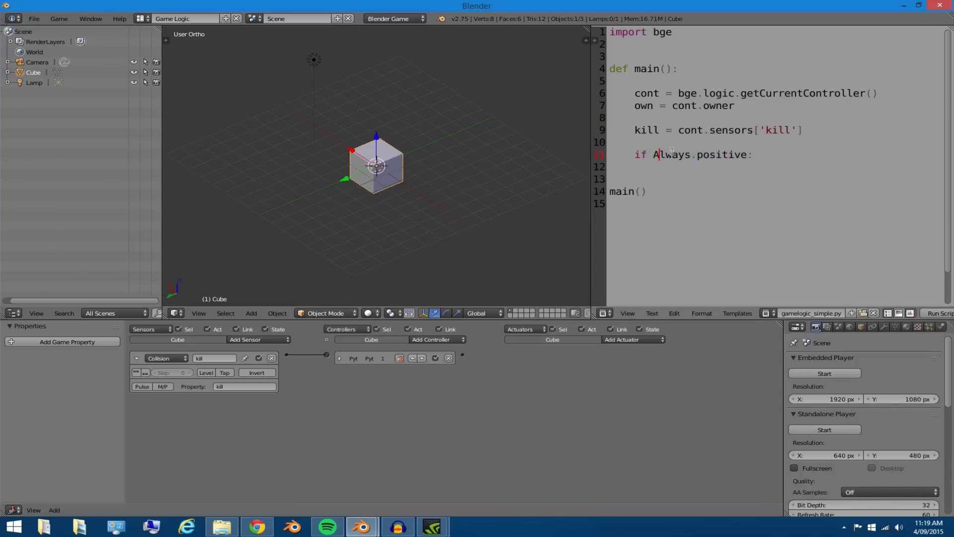
left_click(735, 314)
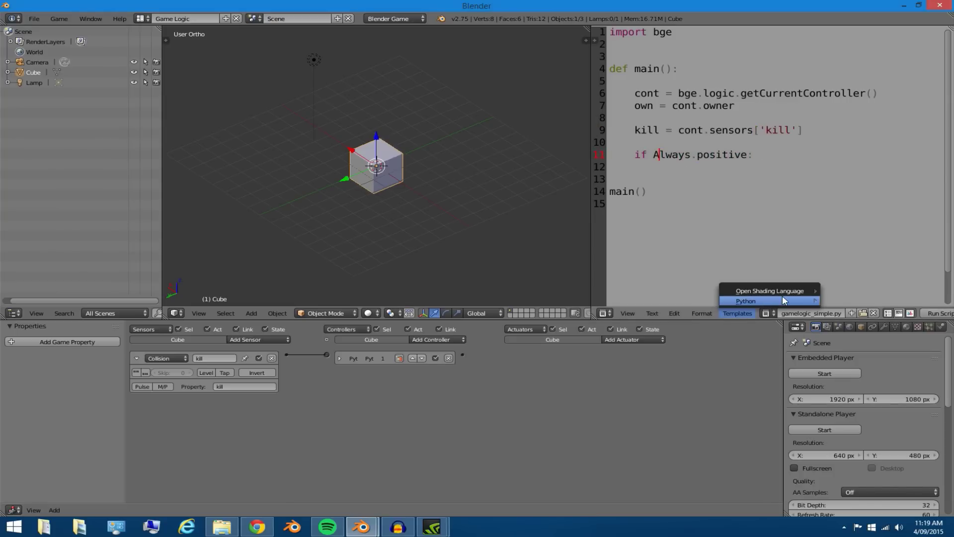
mouse_move(782, 298)
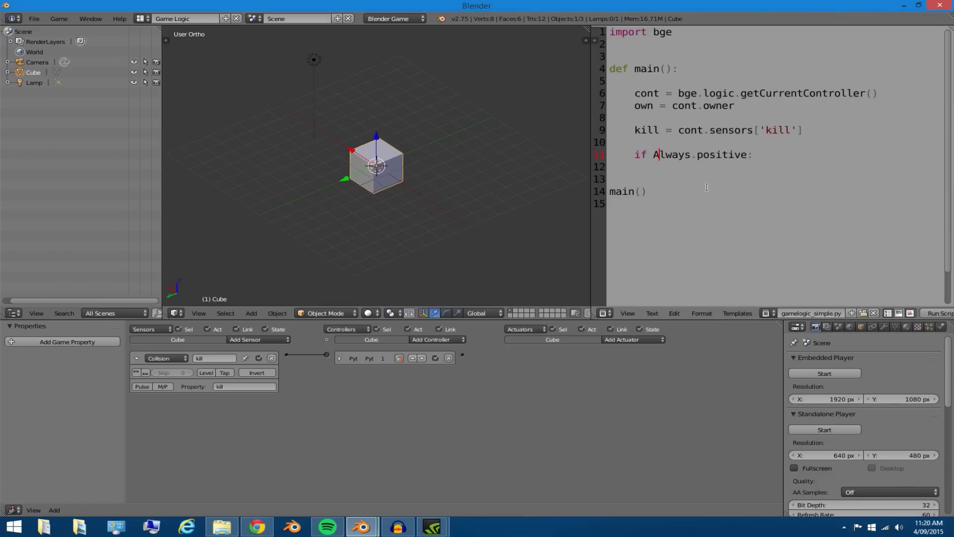
left_click_drag(653, 155, 689, 158)
type("Ki")
key("BackSpace")
key("BackSpace")
type("kill")
left_click(656, 158)
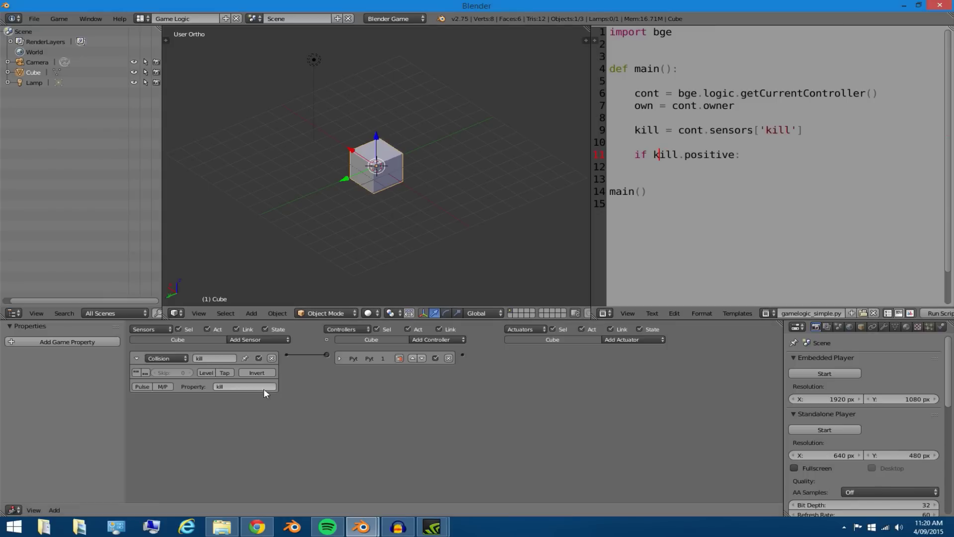
left_click(746, 154)
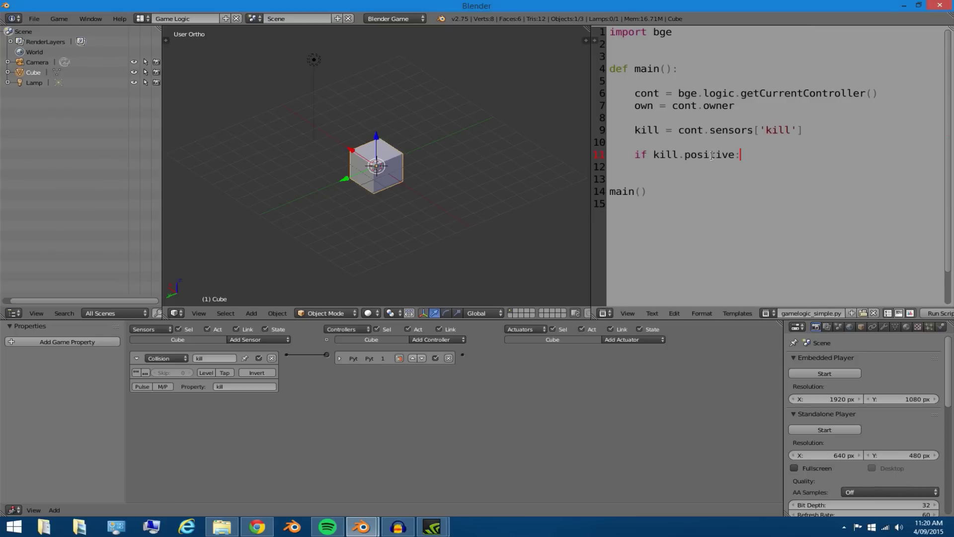
key("Return")
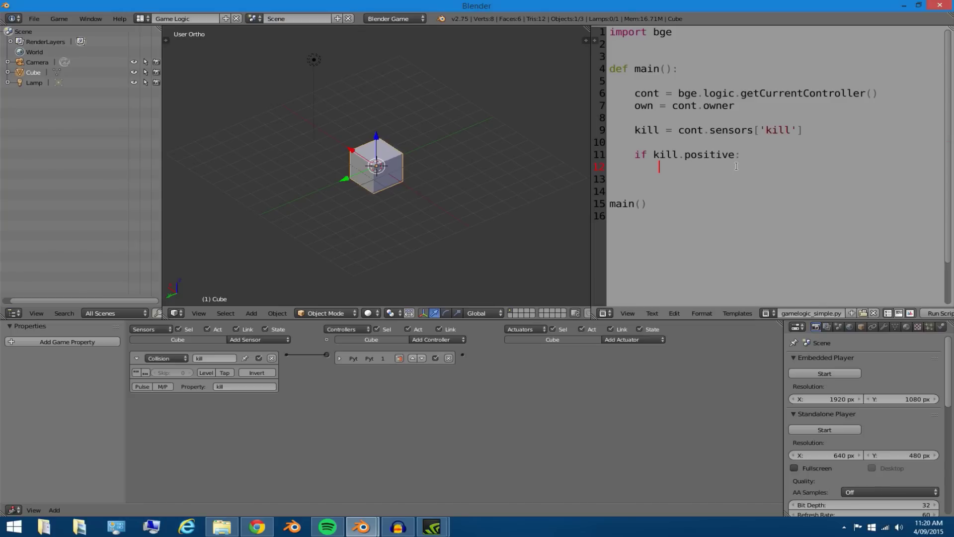
Add an Integer game property to the cube and name it Food.
left_click(91, 342)
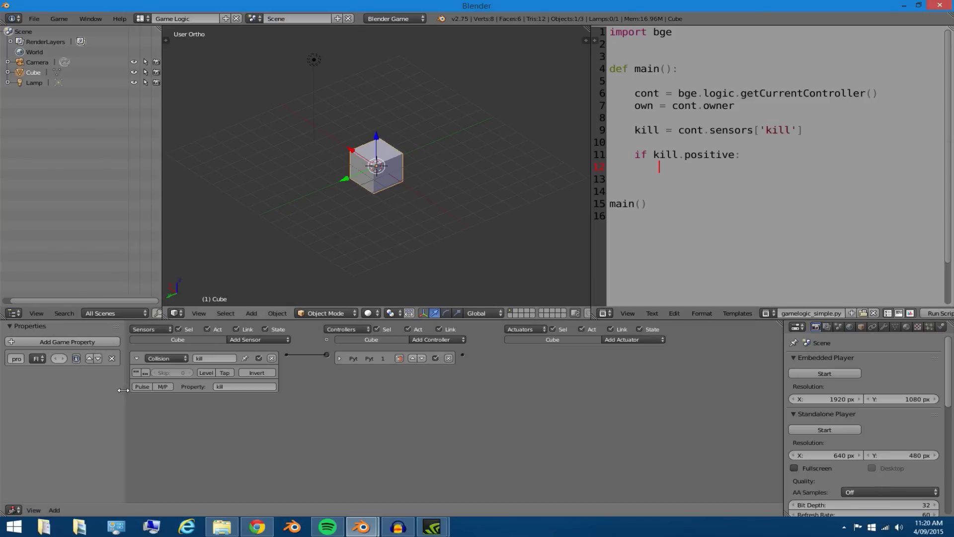
left_click_drag(124, 390, 214, 390)
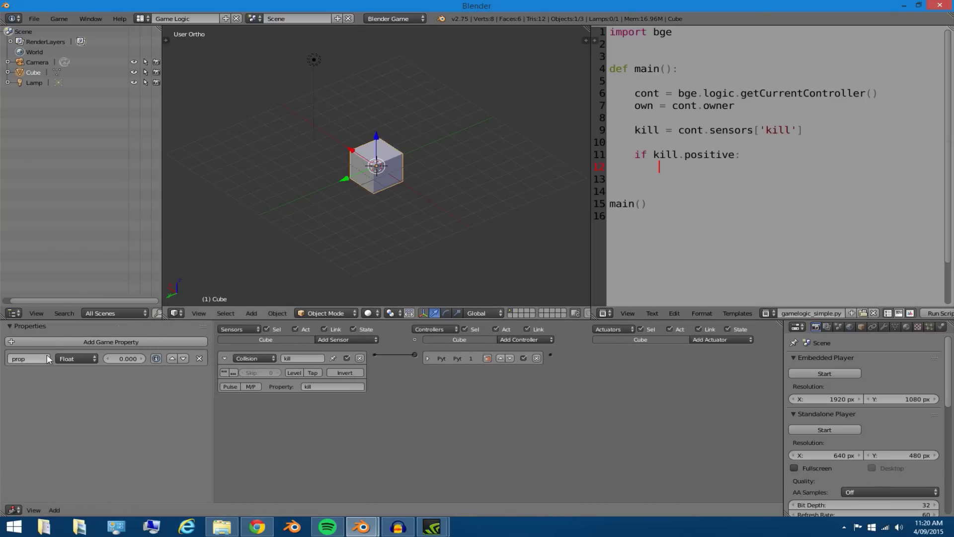
left_click(71, 356)
left_click(70, 331)
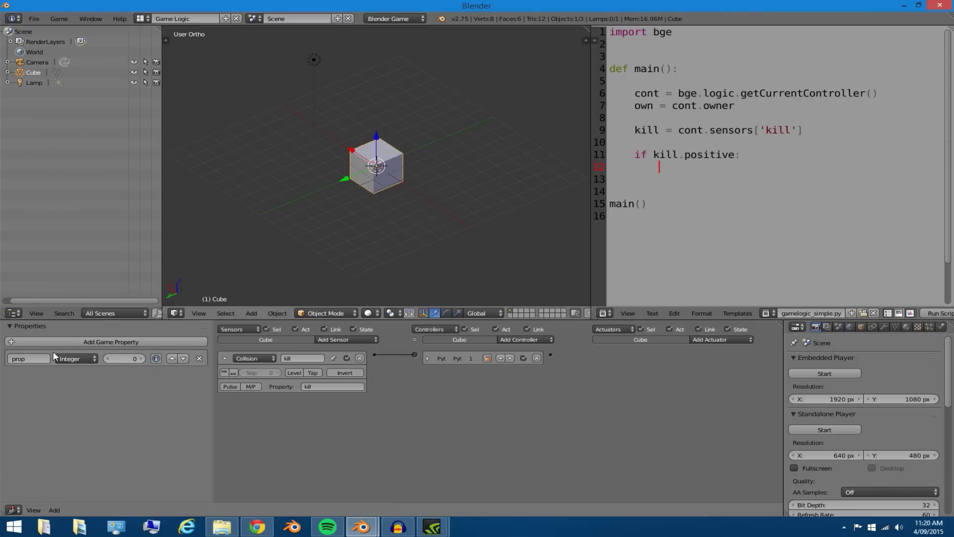
left_click(44, 362)
type("Foo")
type("d")
key("Return")
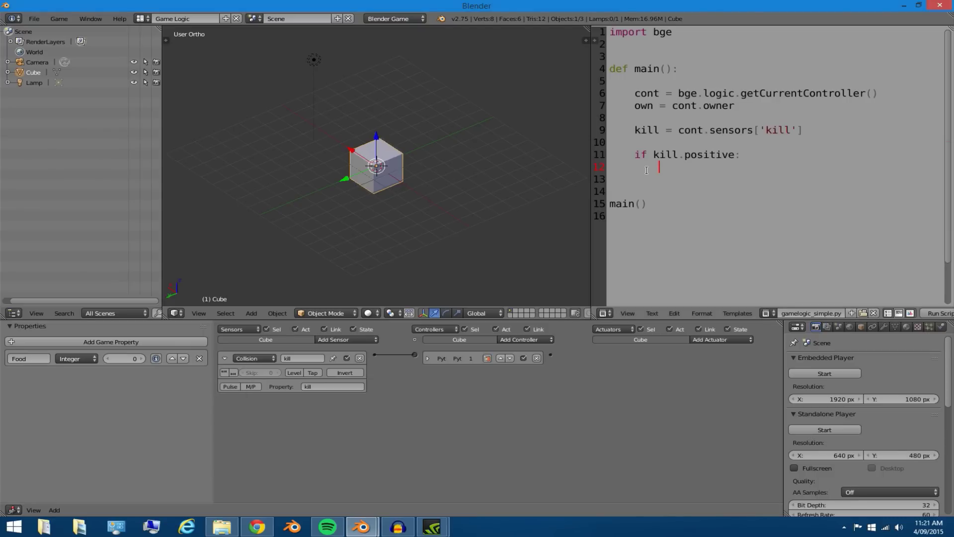
Type own['Food'] on line 12 inside the if kill.positive: block.
type("own")
type(".pro")
type("bpy")
key("BackSpace")
key("BackSpace")
key("BackSpace")
key("BackSpace")
key("BackSpace")
key("BackSpace")
key("Return")
key("Up")
key("End")
key("BackSpace")
type("[]")
type("''")
key("Left")
type("Food")
Complete line 12 as own['Food'] += 1.
left_click(659, 171)
key("Right")
left_click(745, 169)
type("=")
key("BackSpace")
type("+")
type("=")
type(" 1")
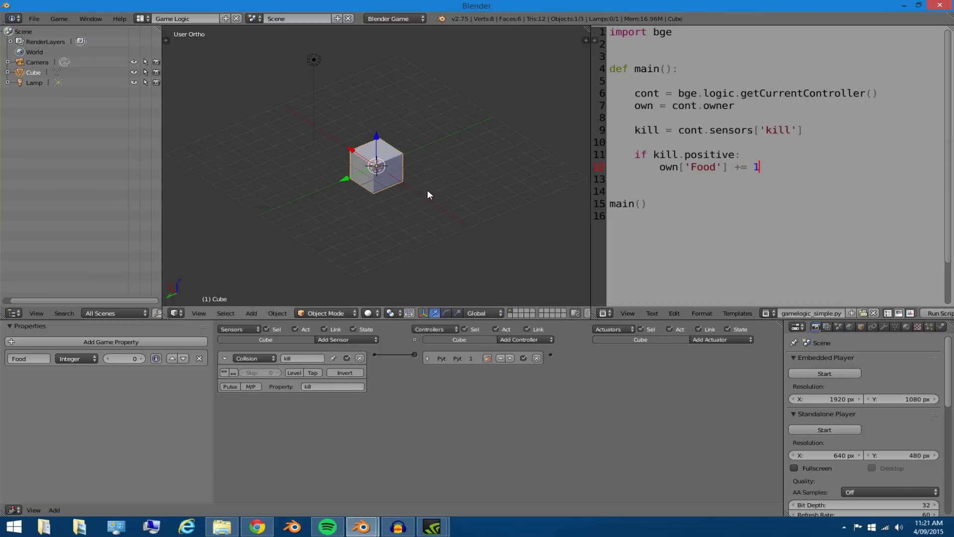
key("shift+a")
Add an Ico Sphere and move it up above the cube.
mouse_move(427, 190)
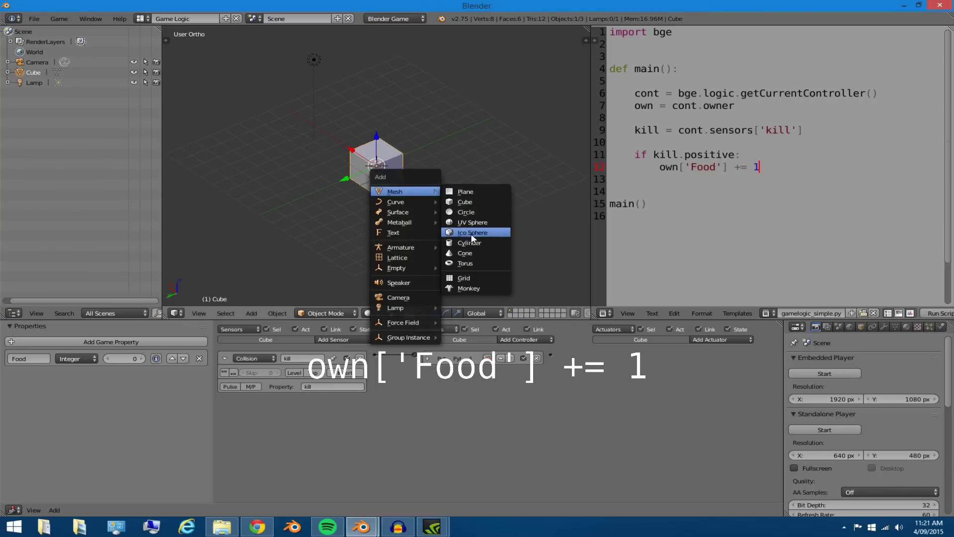
left_click(471, 233)
key("g")
left_click(463, 142)
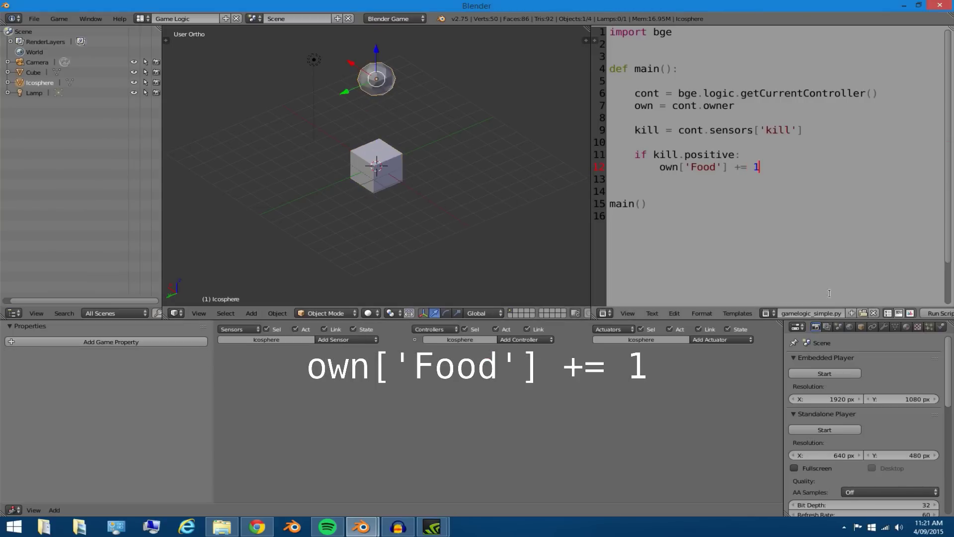
Make the icosphere Dynamic with Sphere collision bounds, then test-run the game.
left_click(942, 327)
left_click(864, 373)
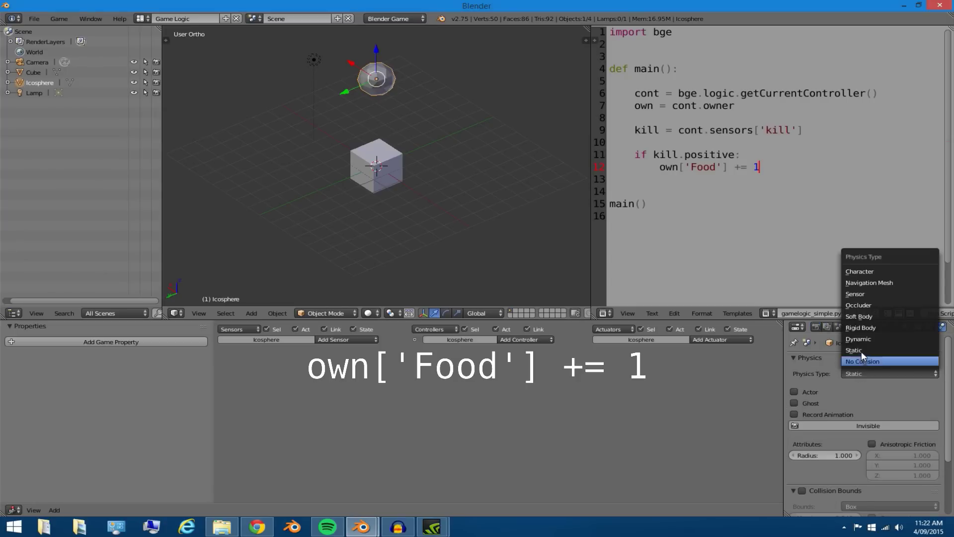
left_click(863, 370)
left_click(863, 371)
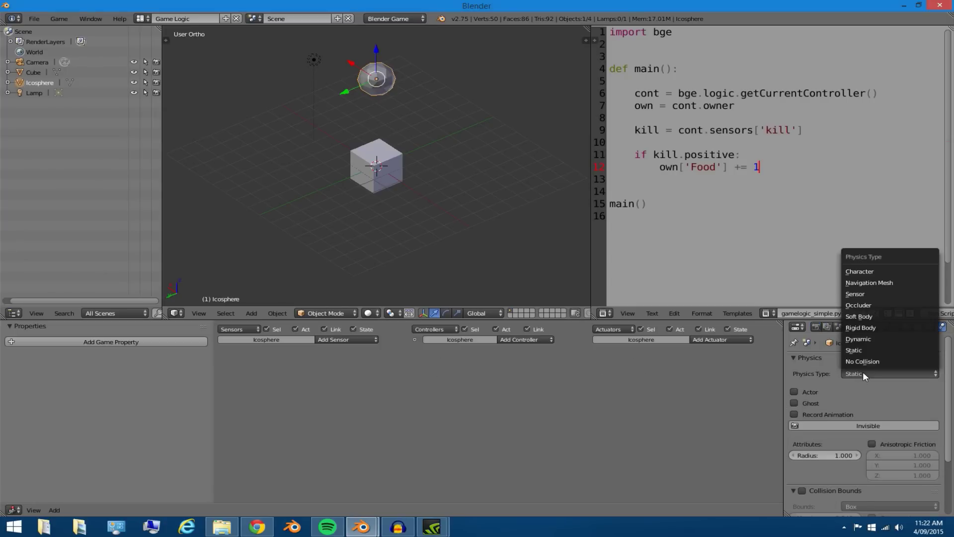
left_click(867, 333)
scroll(863, 441, "down", 3)
scroll(837, 446, "down", 3)
left_click(802, 413)
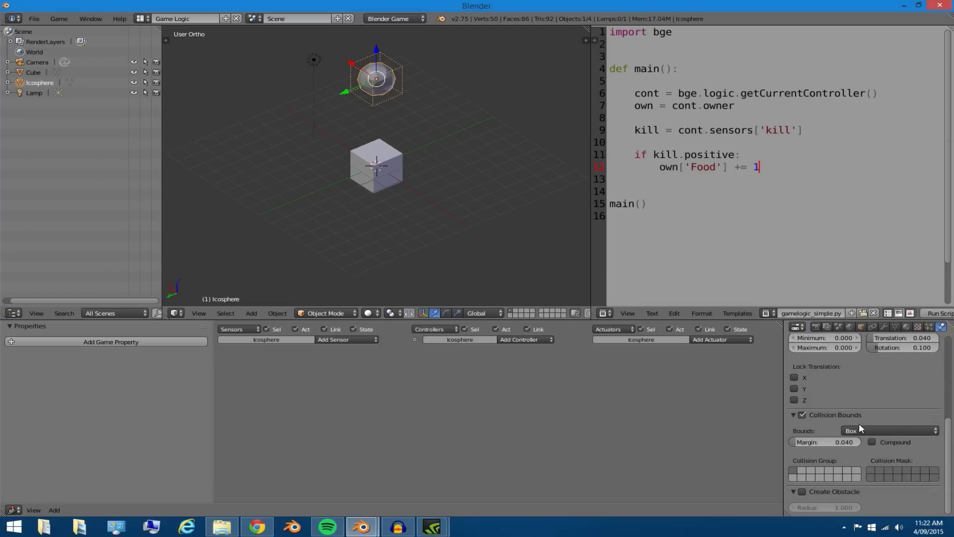
left_click(861, 428)
left_click(875, 375)
key("p")
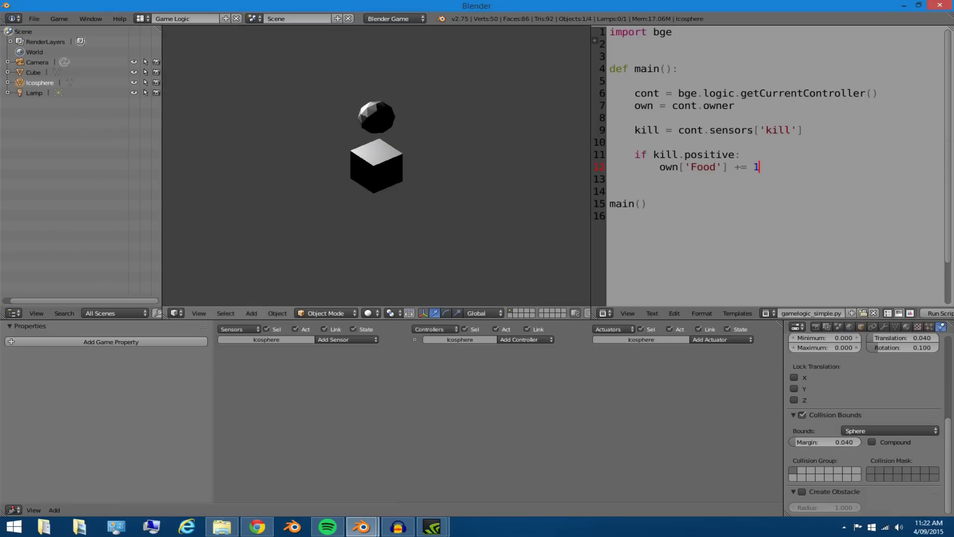
key("Escape")
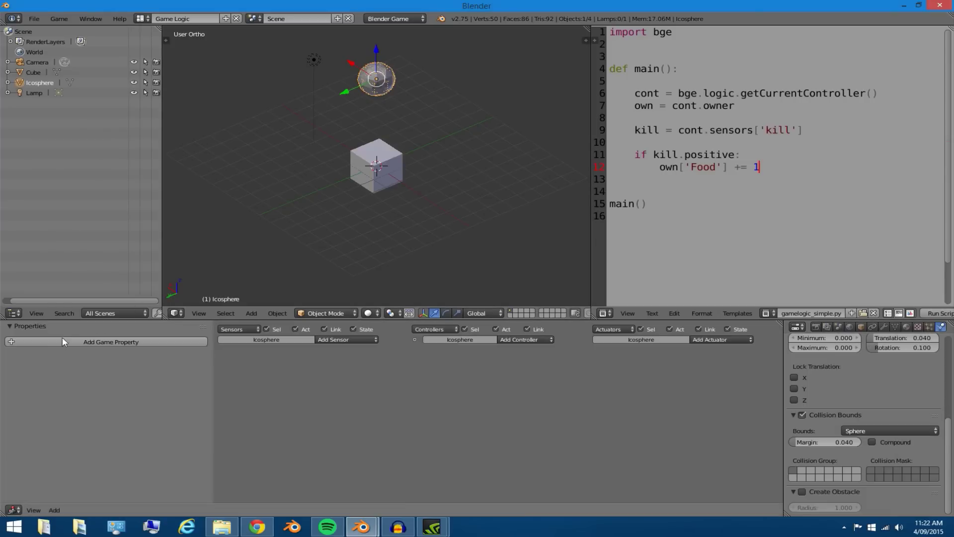
Add a Boolean game property named kill to the icosphere.
left_click(94, 341)
left_click(76, 359)
left_click(85, 345)
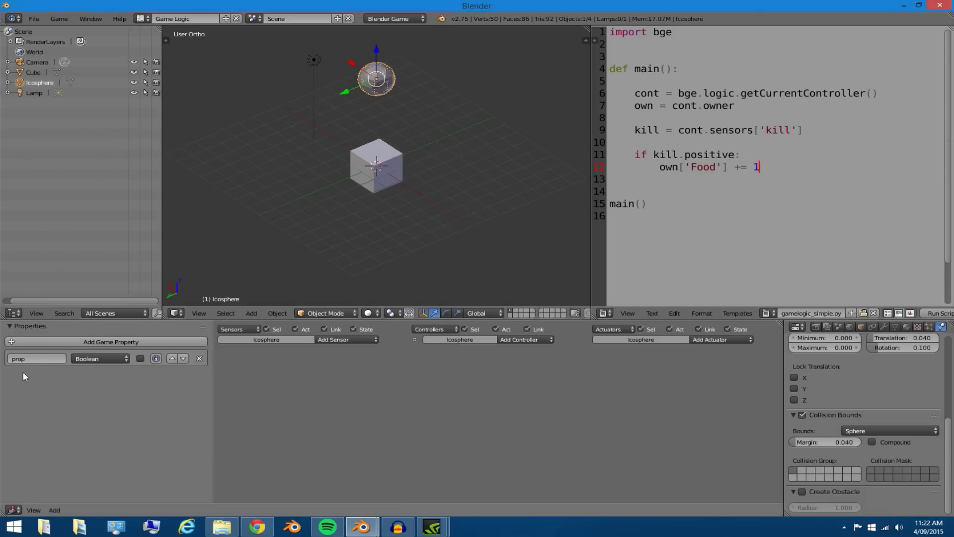
type("kill")
key("Return")
left_click(19, 359)
key("Return")
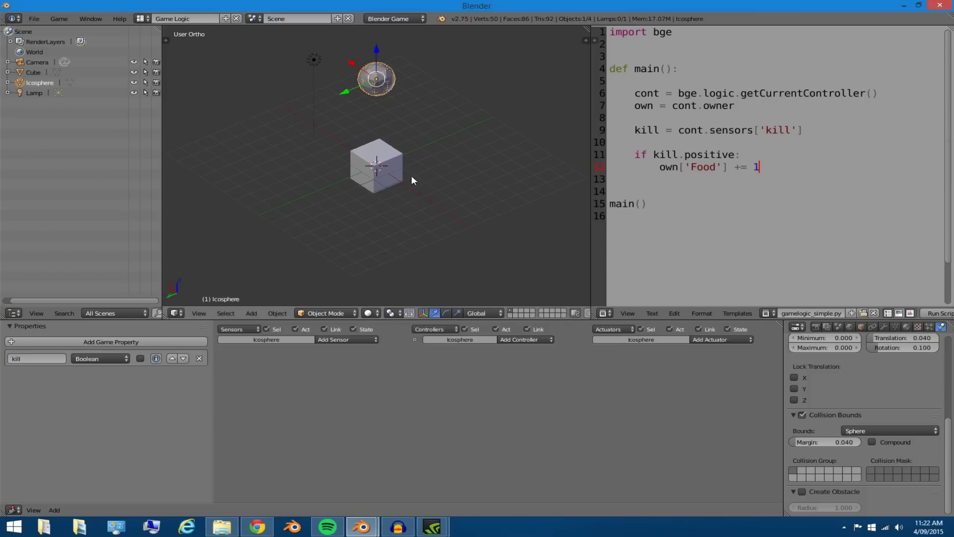
scroll(341, 141, "up", 1)
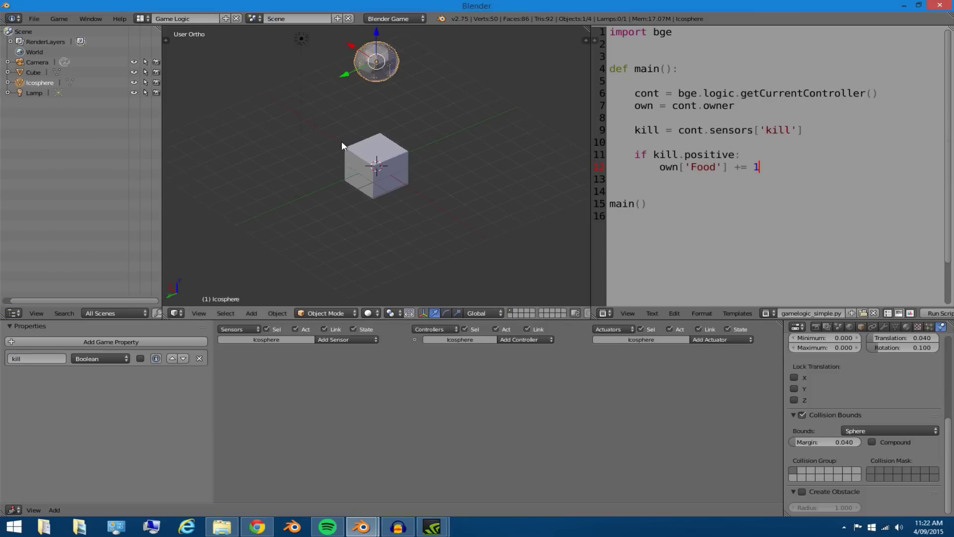
scroll(341, 141, "up", 1)
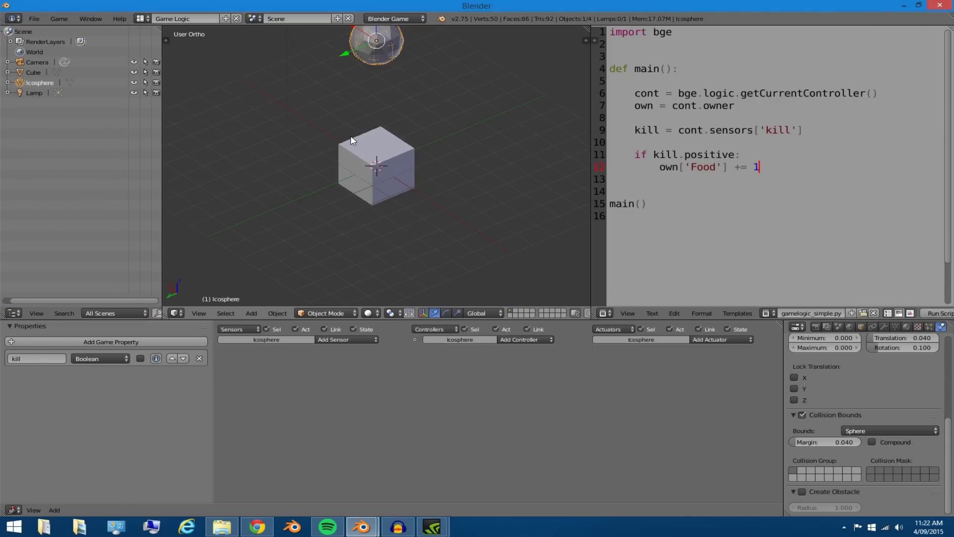
scroll(475, 216, "down", 1)
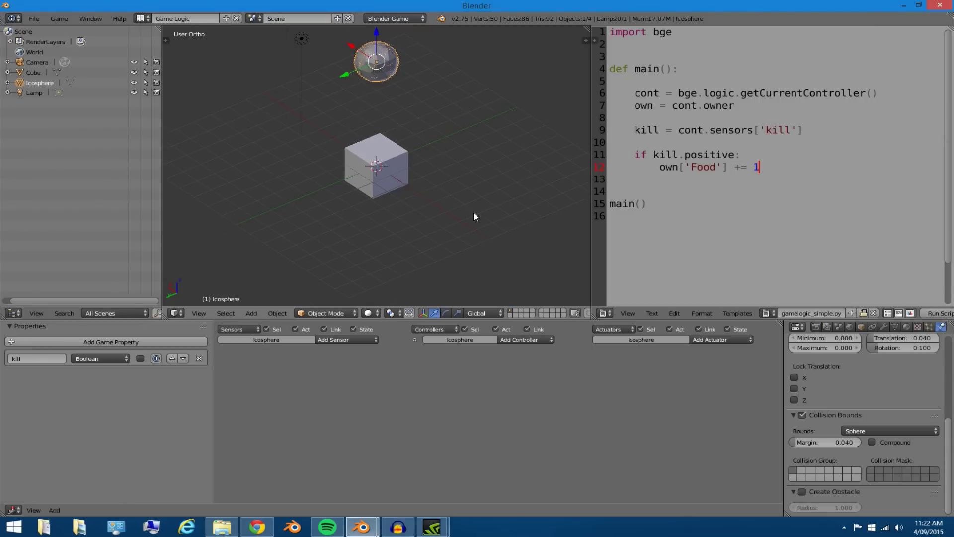
Enable Show Debug Properties and run the game to confirm the cube's Food reaches 1.
key("p")
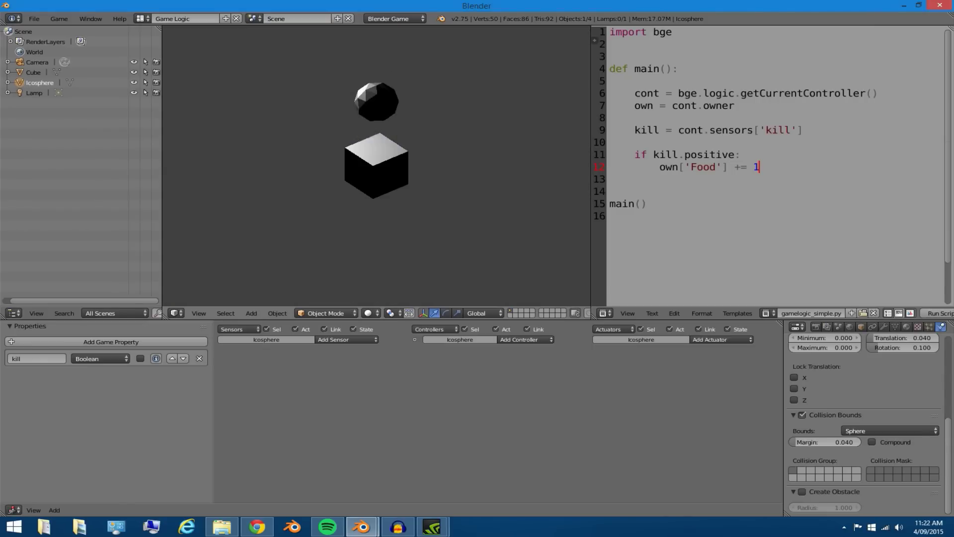
key("Escape")
right_click(376, 172)
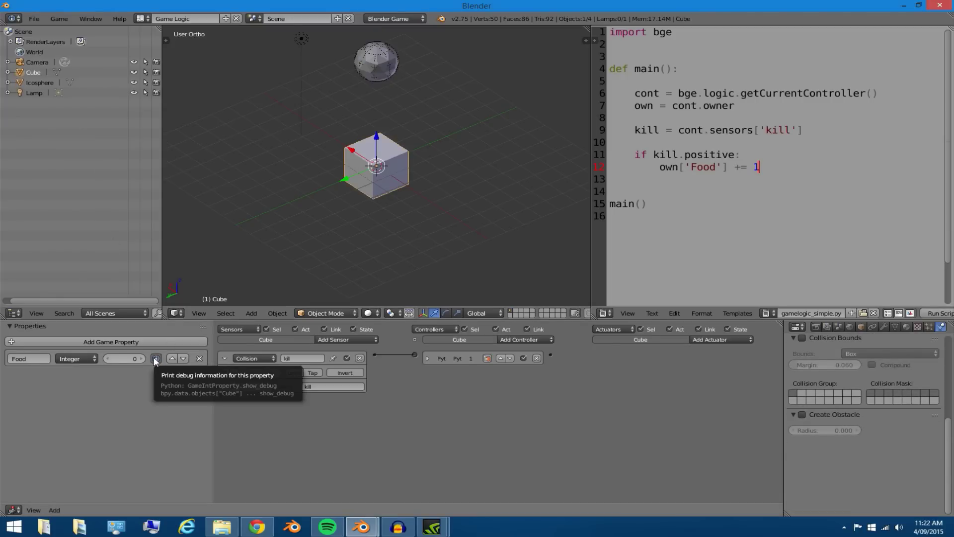
left_click(59, 18)
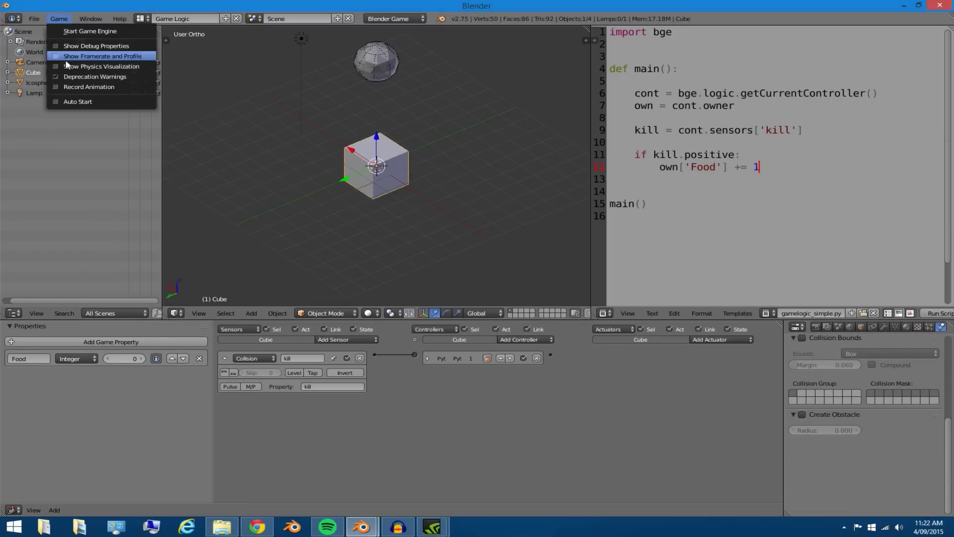
left_click(56, 46)
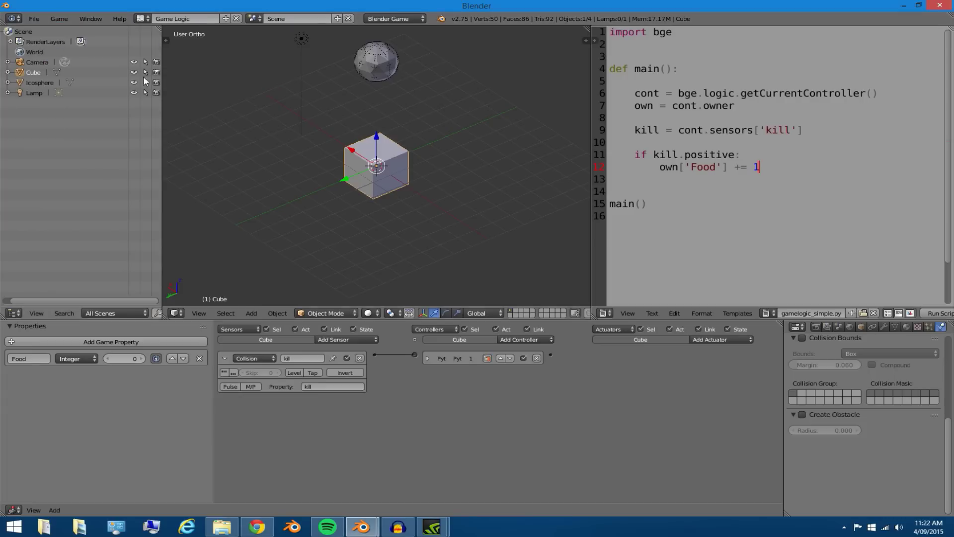
key("p")
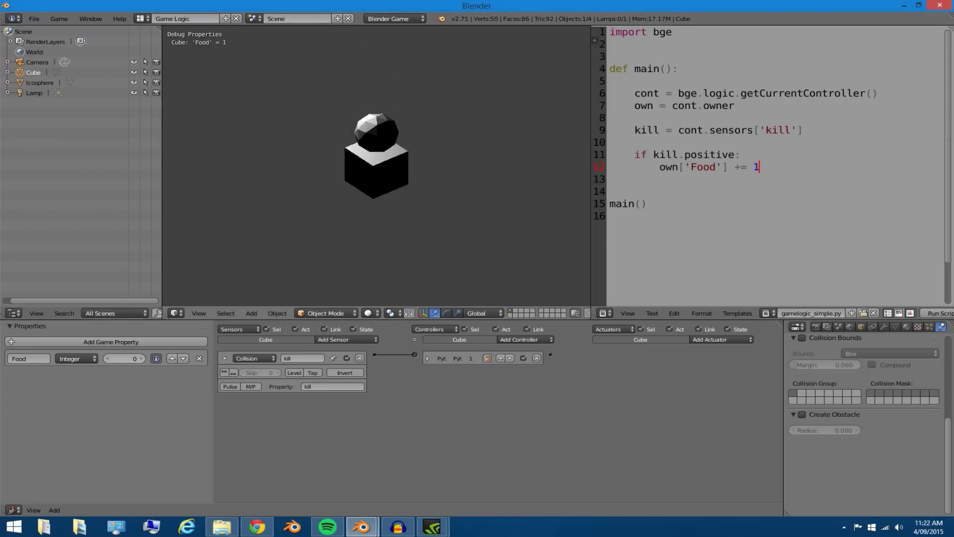
key("Escape")
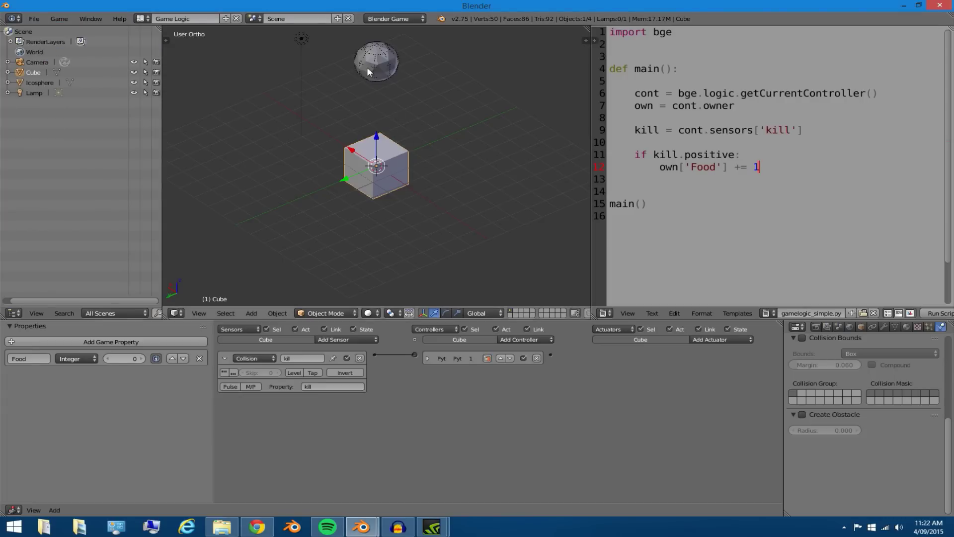
right_click(382, 69)
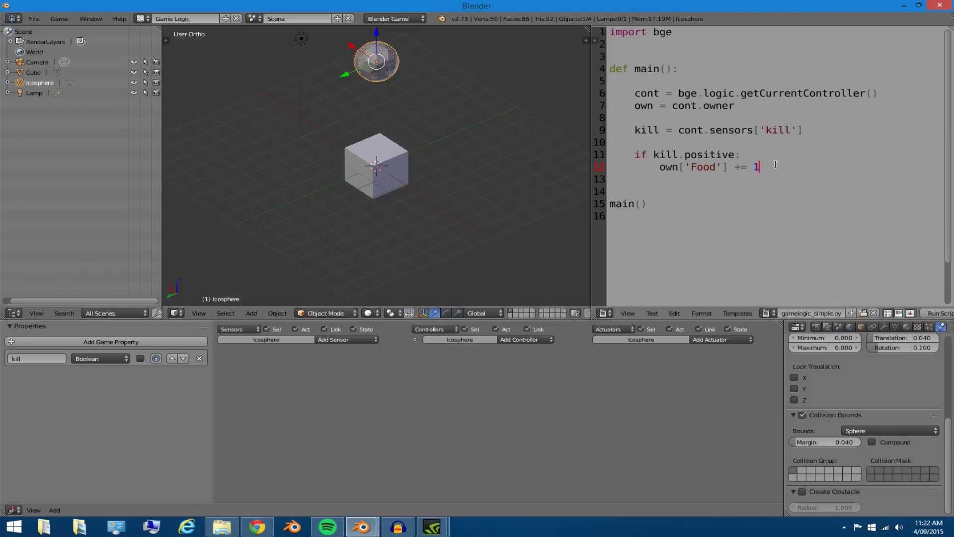
Start line 13 with kill.hitObject after the Food increment.
key("Return")
left_click(118, 20)
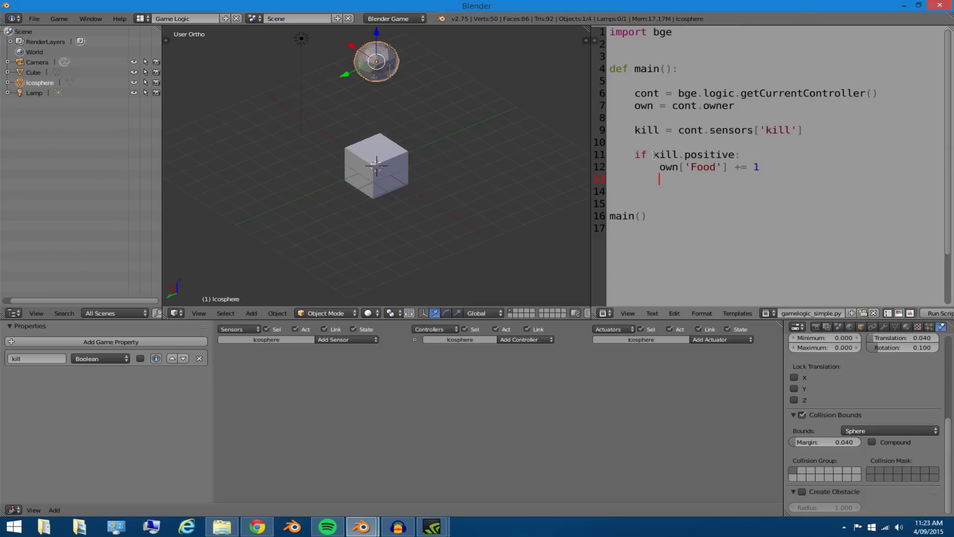
type("kill")
type(".")
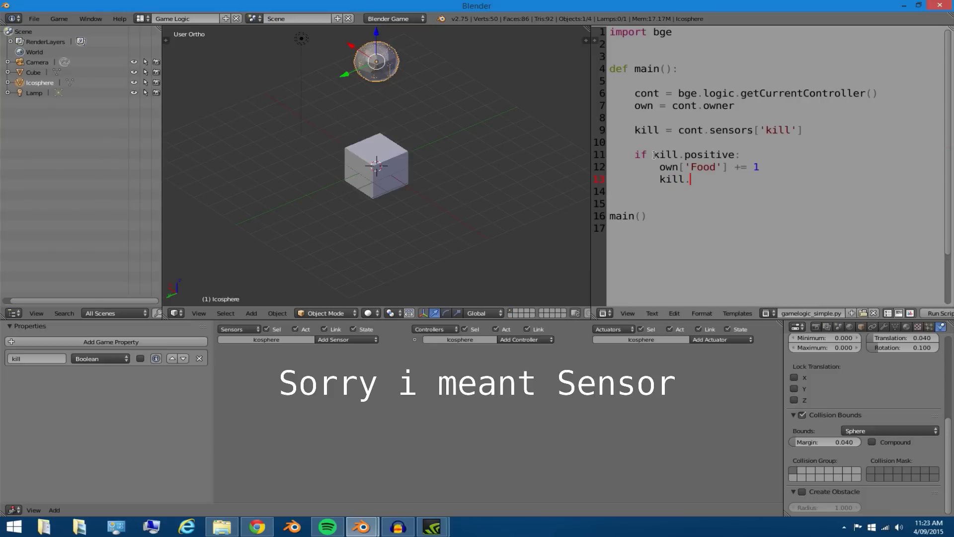
type("hit")
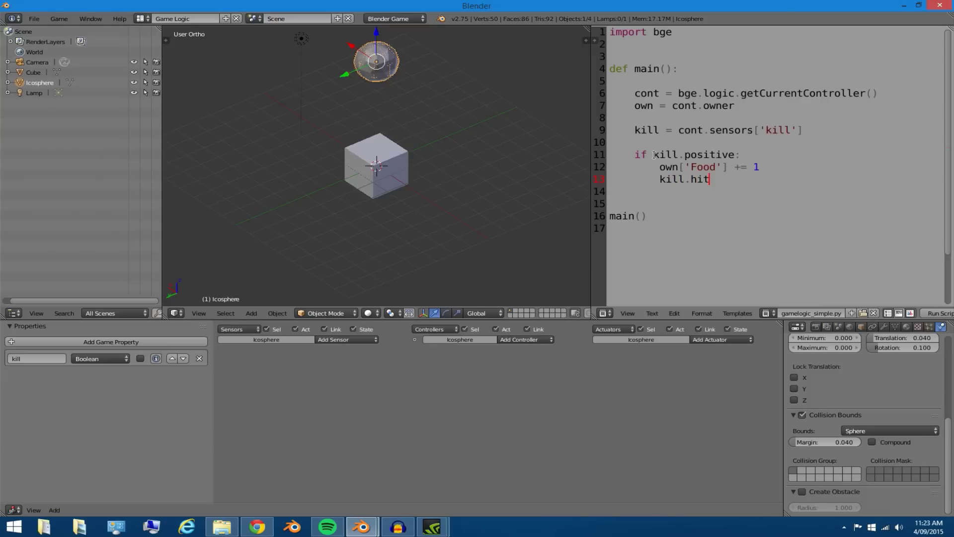
type("Obje")
type("ct")
left_click(713, 181)
left_click_drag(714, 182, 718, 187)
left_click(718, 187)
left_click(760, 181)
Append .endObject() so line 13 reads kill.hitObject.endObject().
mouse_move(660, 180)
left_mouse_down()
mouse_move(747, 179)
mouse_move(692, 179)
left_mouse_up()
left_click(747, 180)
left_click(747, 179)
left_click(659, 180)
left_click(657, 181)
left_click(657, 180)
key("End")
left_click(660, 184)
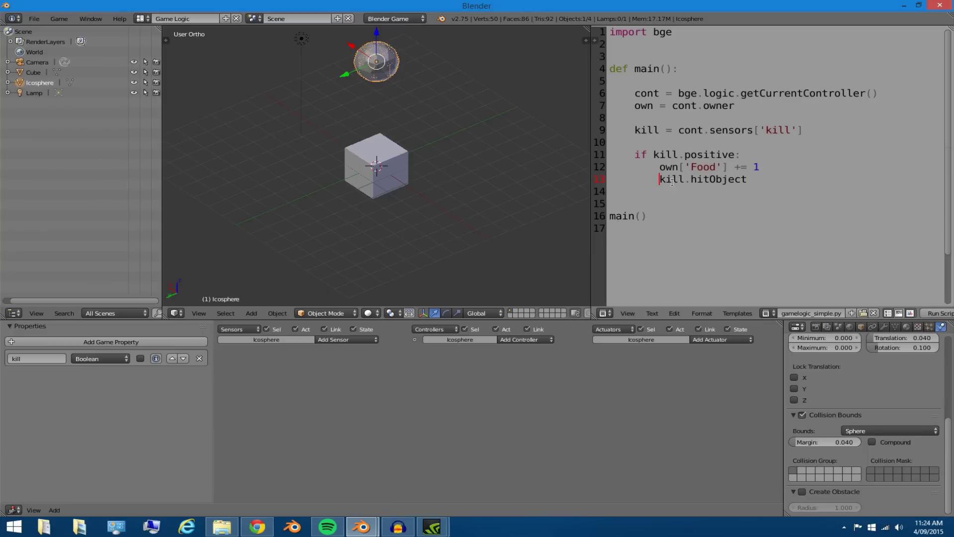
left_click(748, 183)
type("endO")
type("bject")
type("()")
left_click_drag(828, 180, 752, 179)
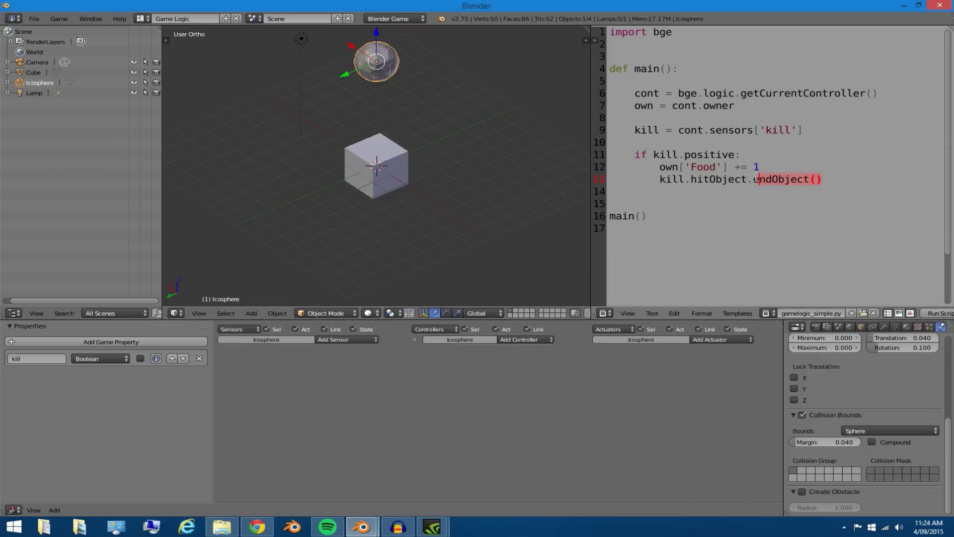
left_click_drag(661, 179, 685, 179)
left_click(685, 179)
Select the Cube to show its kill sensor and Food property, and review hitObject on line 13.
right_click(376, 169)
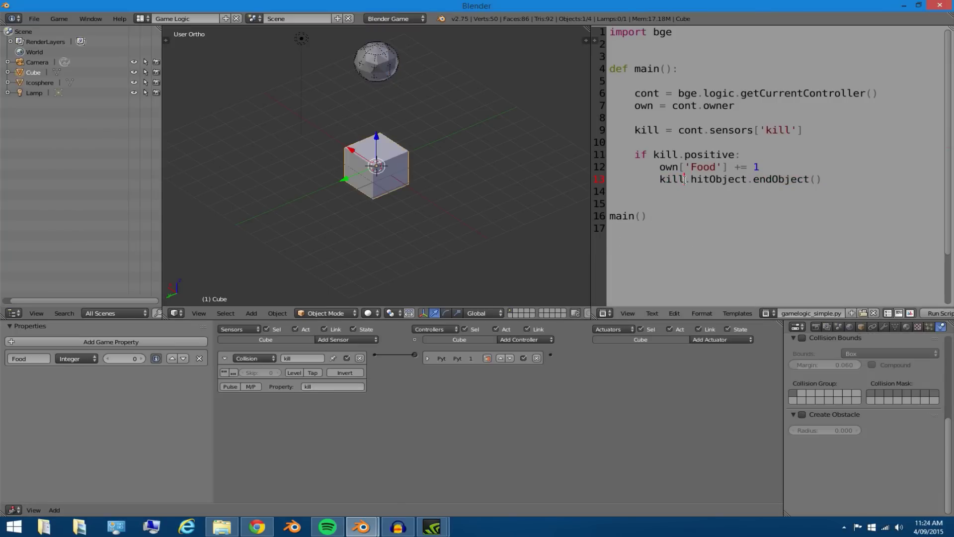
left_click_drag(689, 180, 745, 181)
left_click(746, 181)
left_click(749, 181)
left_click_drag(751, 181, 788, 183)
left_click(823, 181)
left_click_drag(826, 179, 655, 180)
left_click(655, 180)
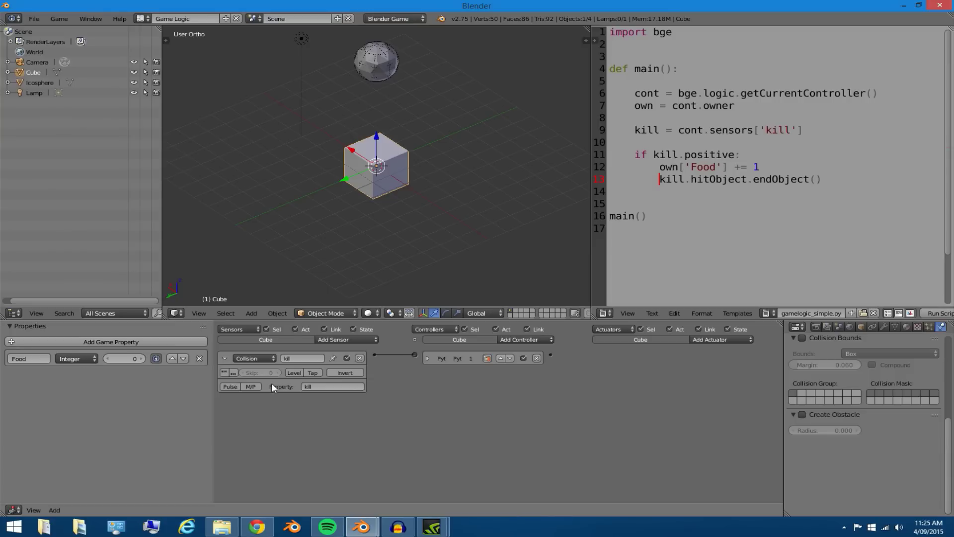
left_click_drag(689, 181, 738, 181)
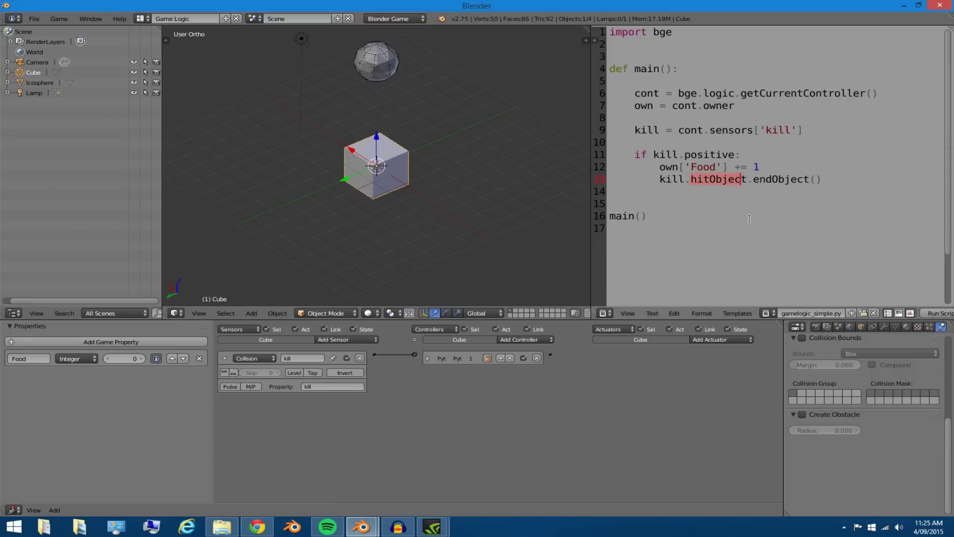
left_click(725, 191)
Go over the kill.hitObject.endObject() call on line 13 part by part.
left_click_drag(659, 181, 725, 185)
mouse_move(747, 183)
left_mouse_down()
mouse_move(823, 179)
mouse_move(766, 179)
left_mouse_up()
left_click(825, 178)
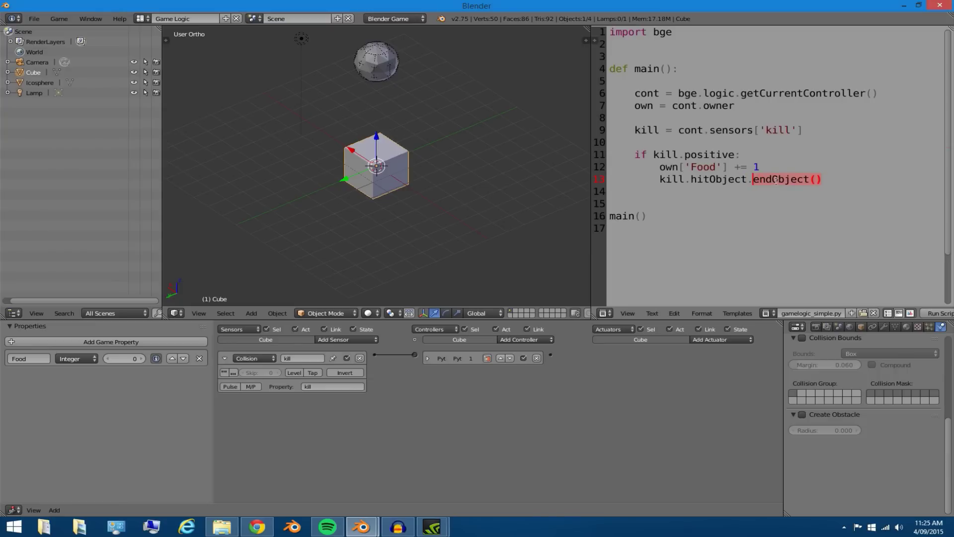
left_click(842, 192)
left_click_drag(822, 180, 746, 180)
left_click(758, 178)
left_click_drag(758, 182, 825, 182)
left_click(750, 187)
left_click_drag(747, 180, 822, 180)
left_click(752, 179)
left_click(826, 180)
left_click_drag(660, 180, 697, 180)
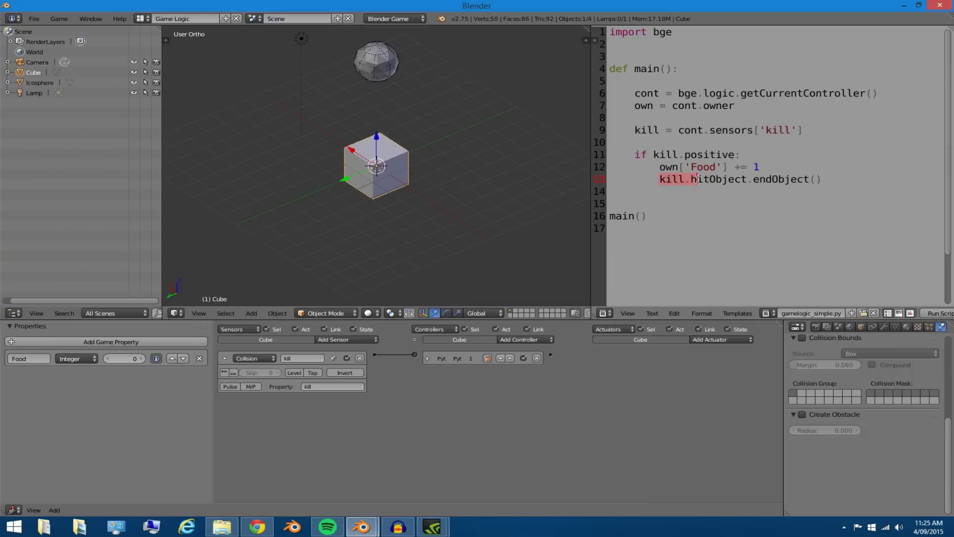
left_click(722, 180)
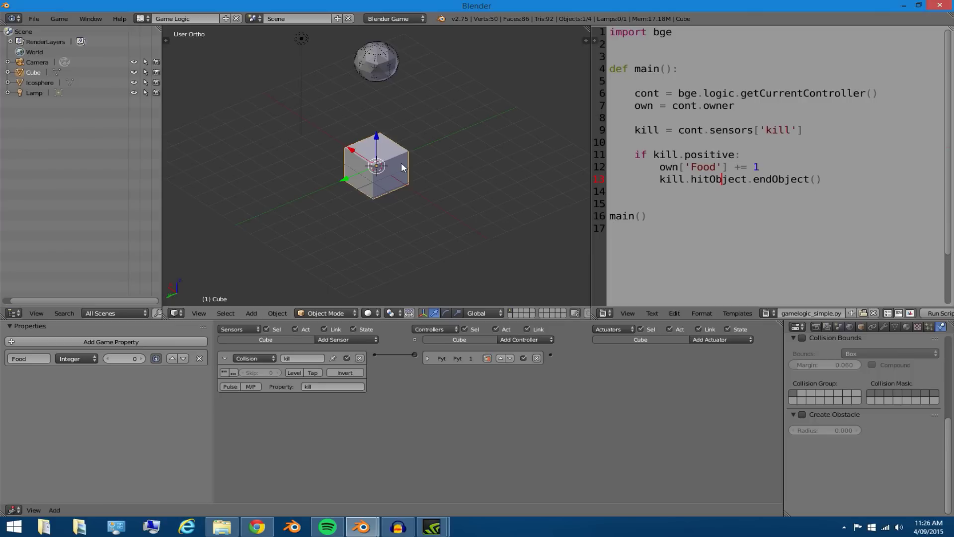
Play-test the collision, duplicate the Icosphere below the original, and start the game again.
key("p")
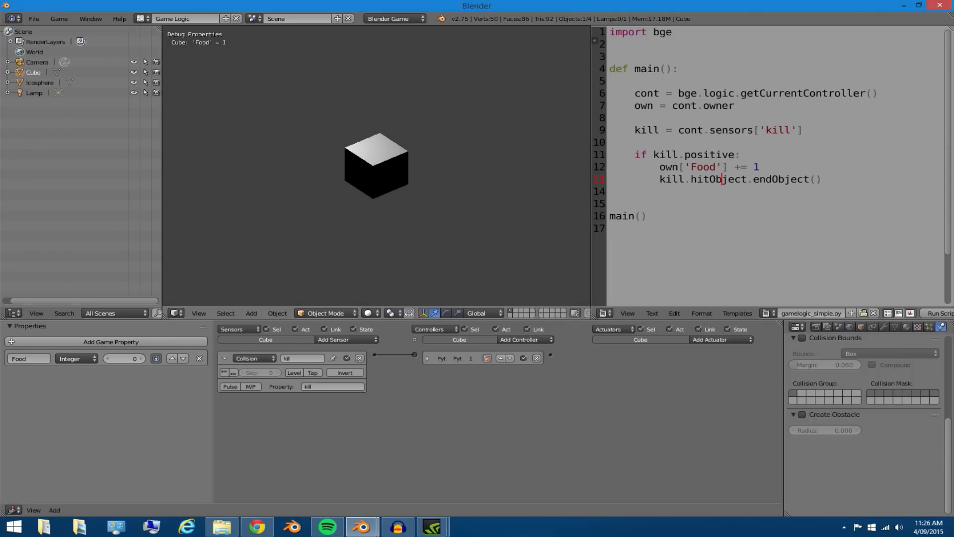
key("Escape")
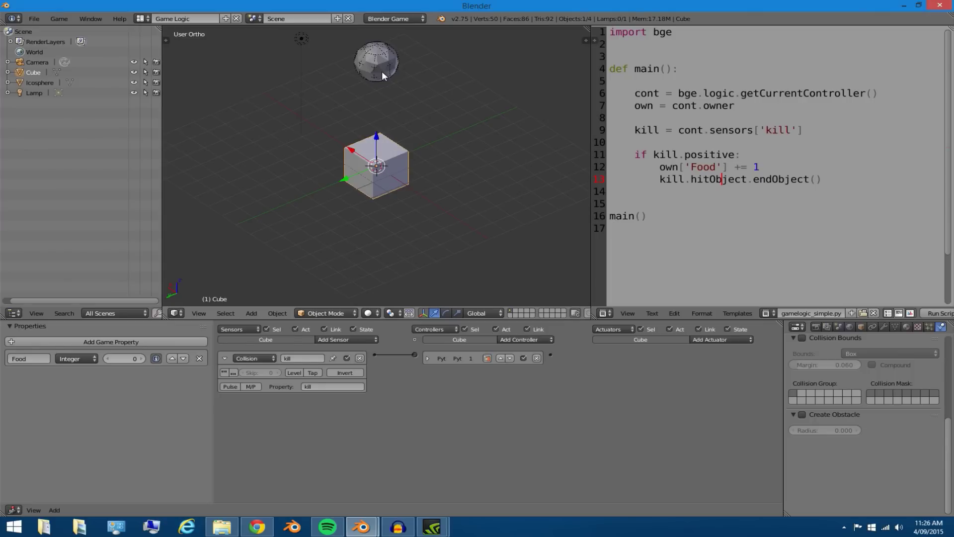
right_click(382, 75)
key("shift+d")
key("z")
left_click(369, 115)
key("p")
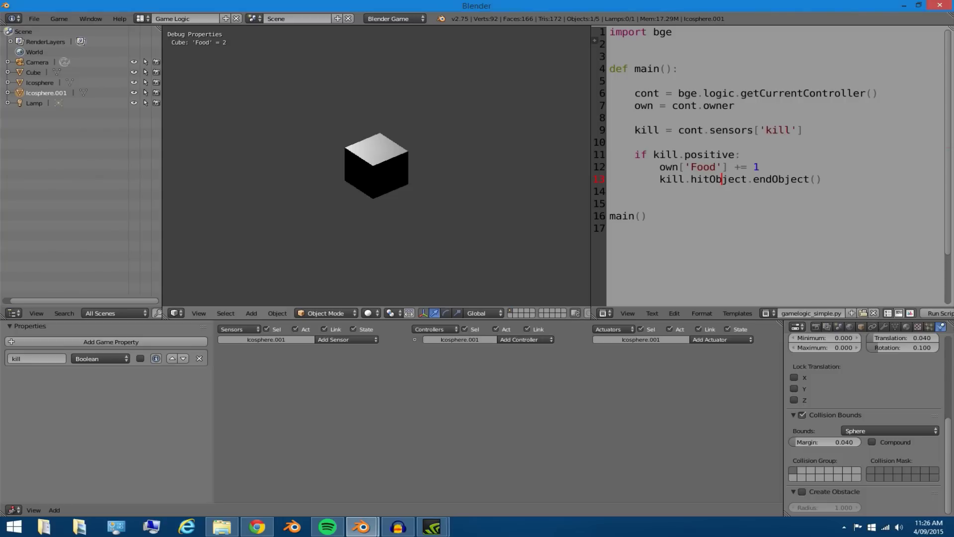
key("Escape")
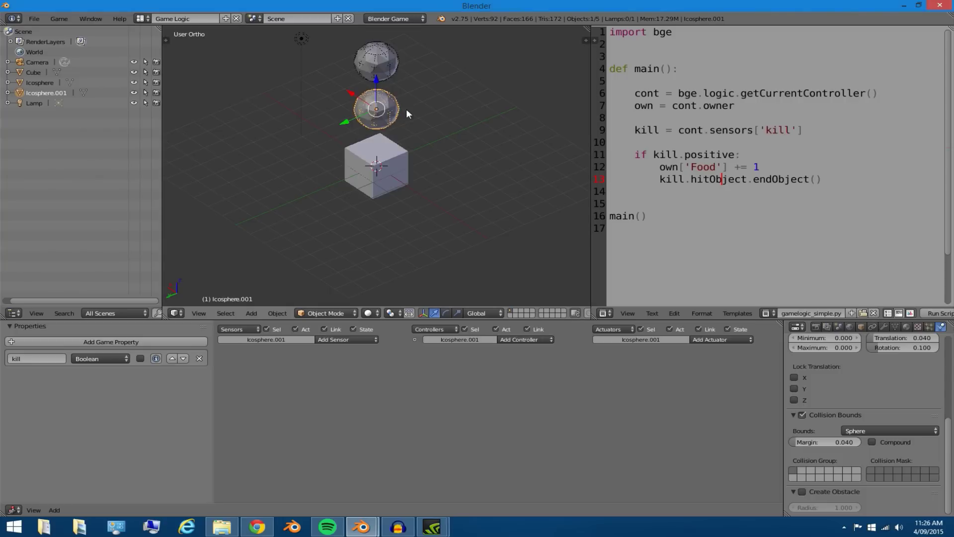
middle_click_drag(305, 140, 518, 148)
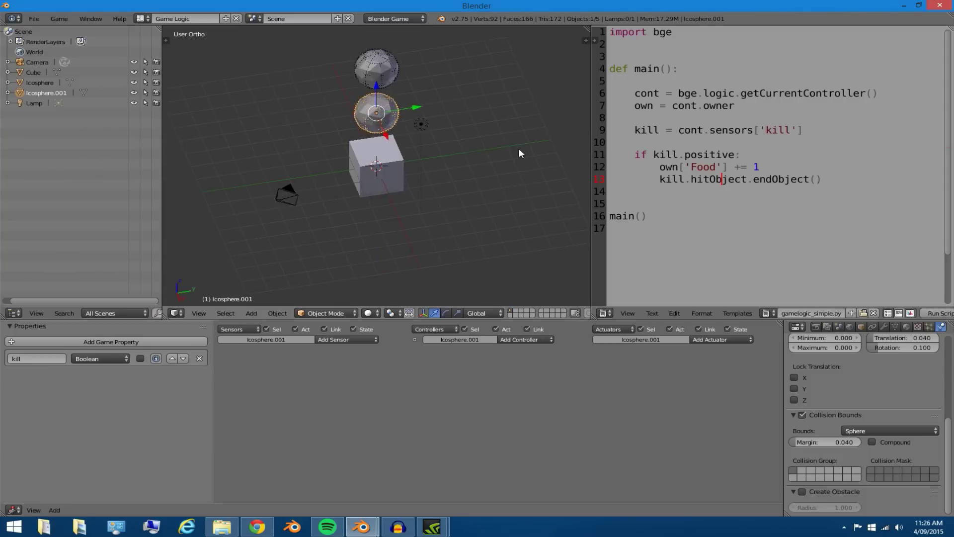
left_click(747, 226)
left_click_drag(746, 227, 437, 14)
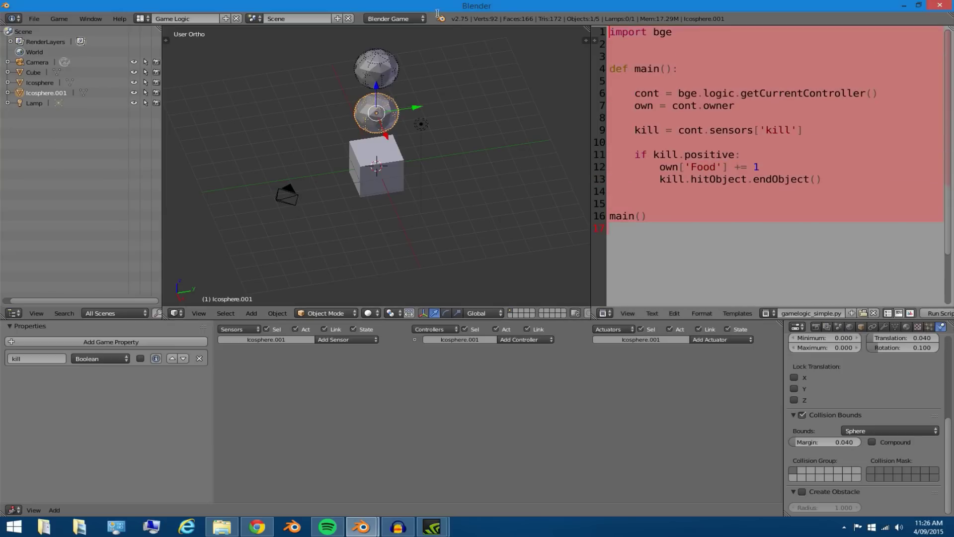
left_click(697, 183)
left_click_drag(859, 190, 621, 153)
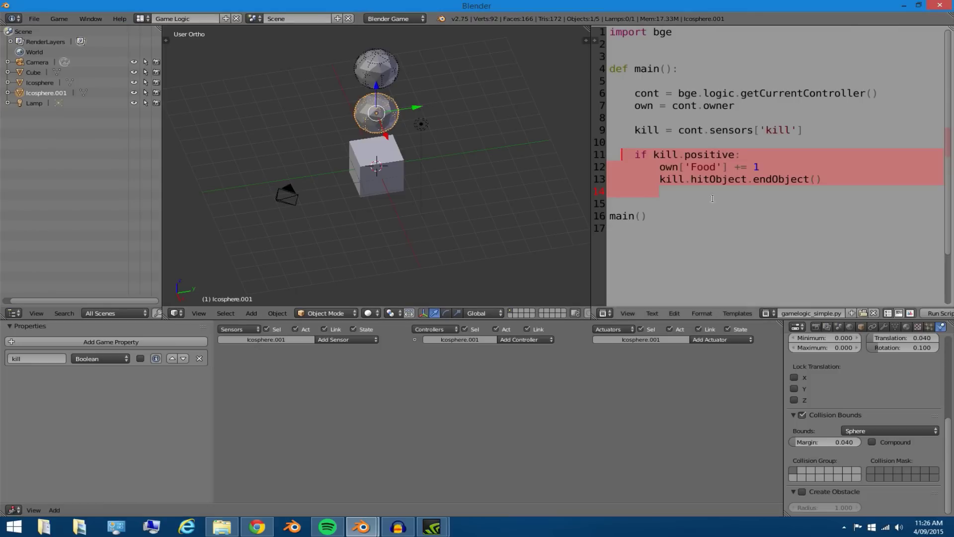
left_click(763, 190)
Open Help > Python API Reference to show the Blender 2.75 docs in Chrome.
left_click(693, 179)
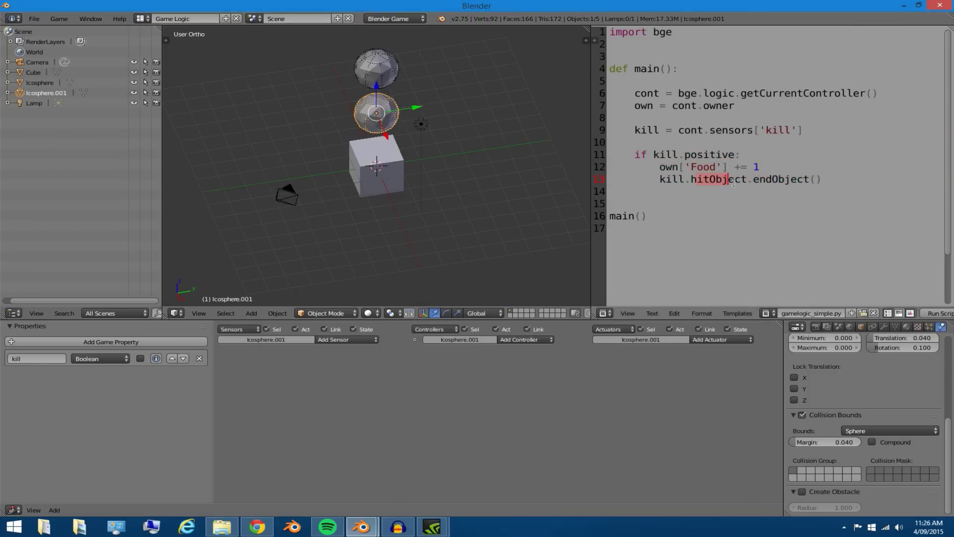
left_click(752, 178)
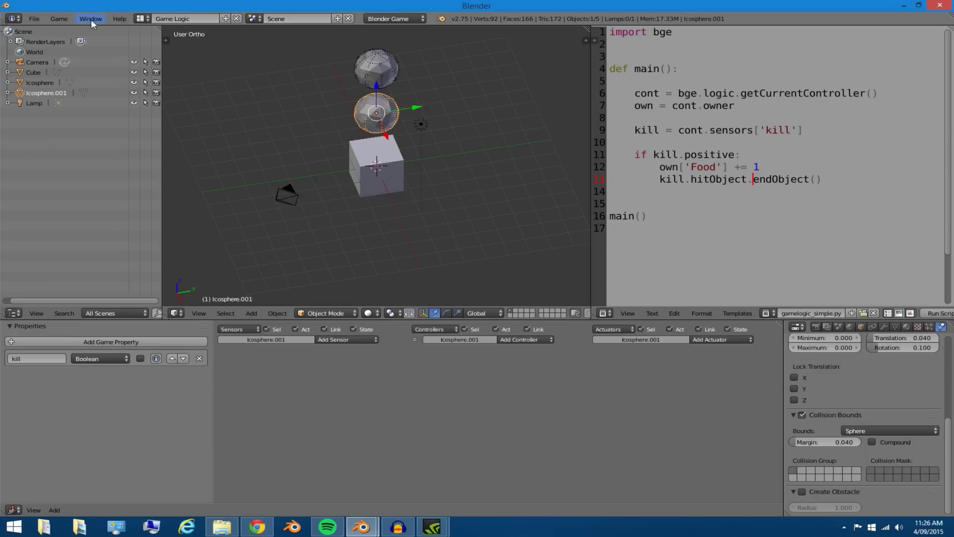
left_click(119, 19)
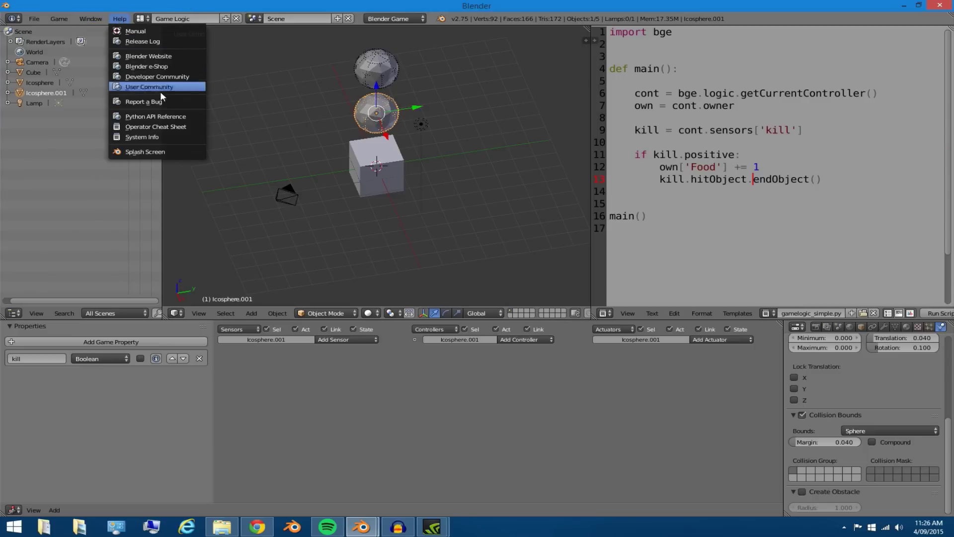
left_click(166, 117)
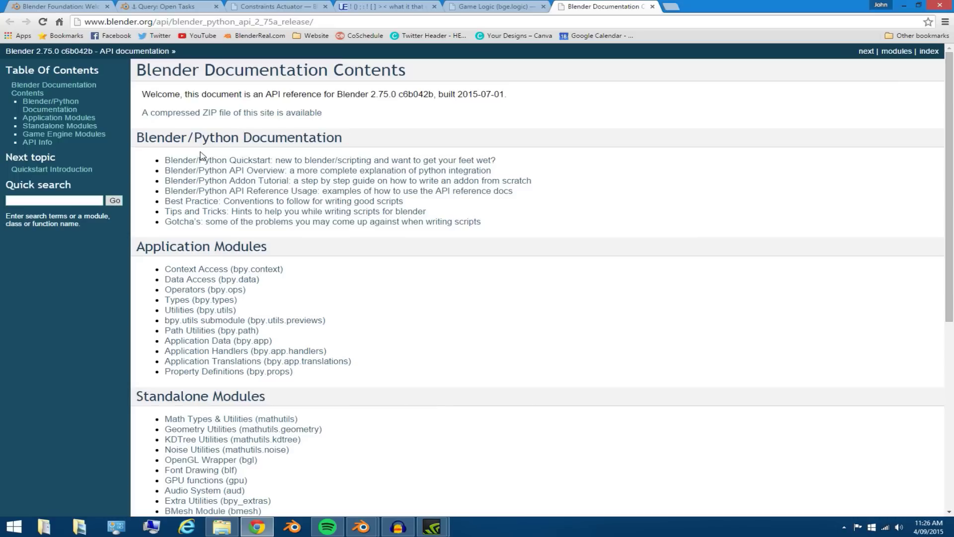
Scroll through the Python API contents page to locate the Game Logic module.
left_click_drag(199, 160, 217, 160)
left_click(641, 167)
scroll(576, 144, "down", 1)
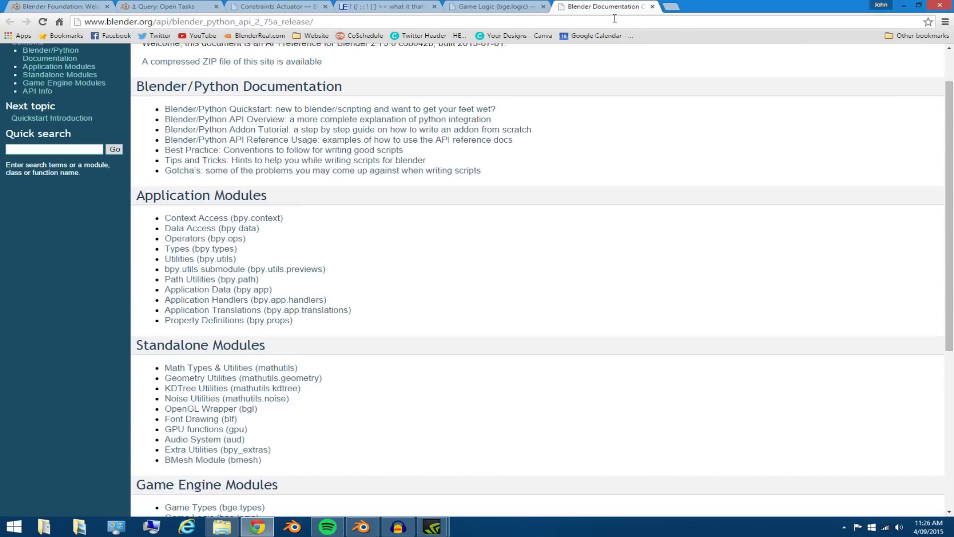
scroll(585, 96, "down", 2)
scroll(571, 94, "down", 3)
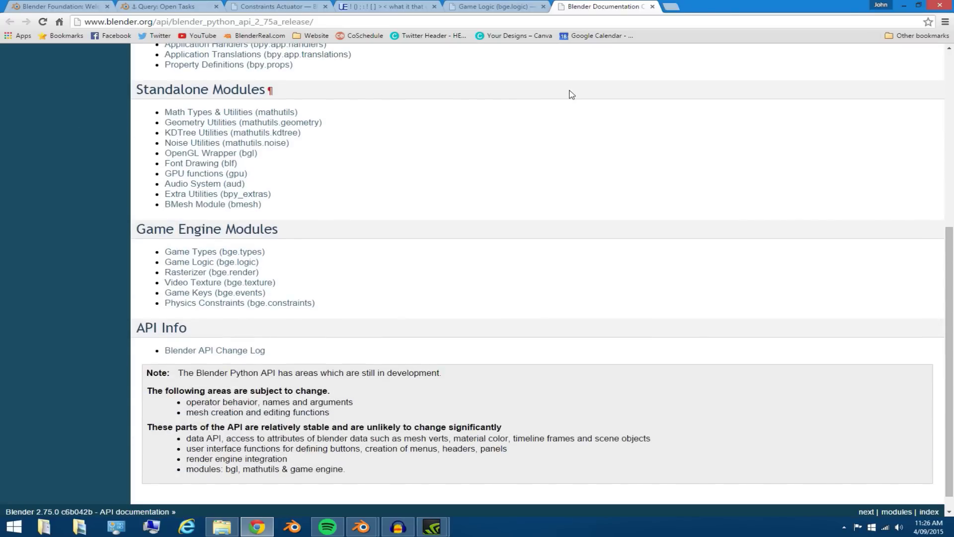
scroll(512, 169, "up", 2)
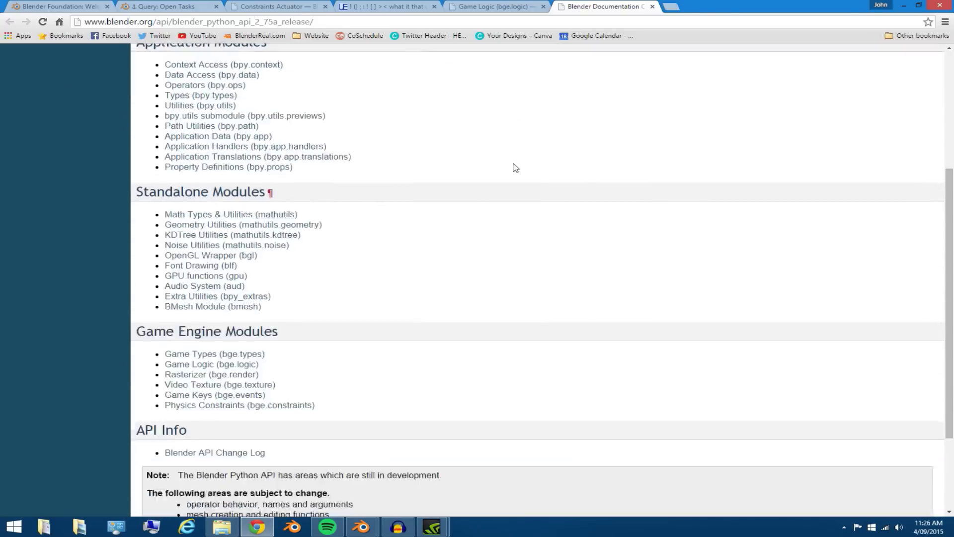
scroll(511, 169, "up", 4)
scroll(313, 139, "down", 5)
scroll(326, 167, "down", 1)
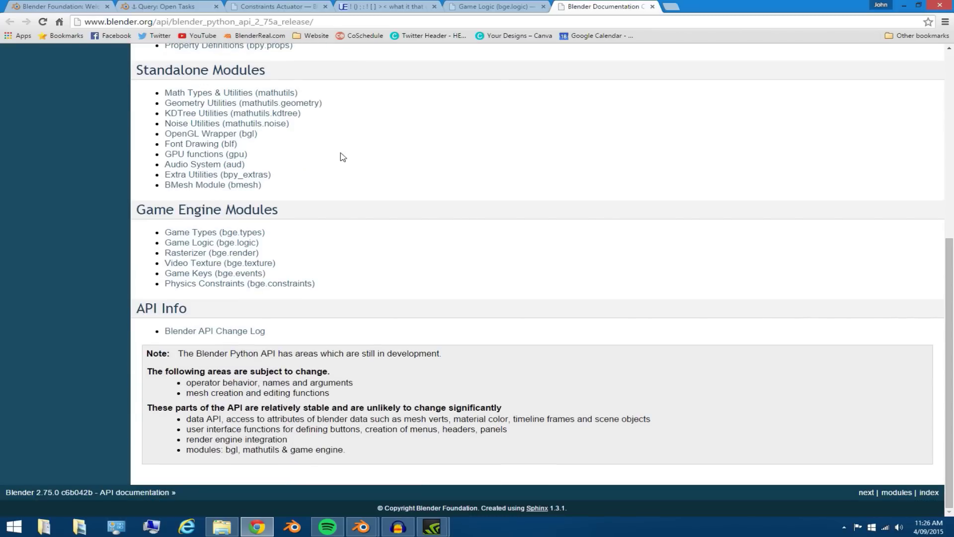
Open the Game Logic (bge.logic) page and scroll through its sensor and actuator lists.
left_click(194, 244)
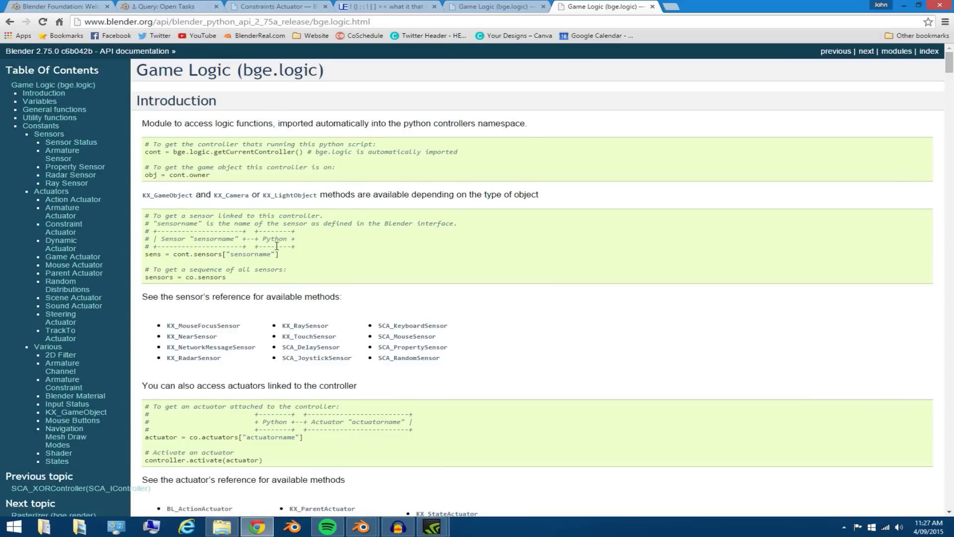
scroll(276, 246, "down", 2)
scroll(263, 248, "down", 2)
scroll(231, 206, "down", 5)
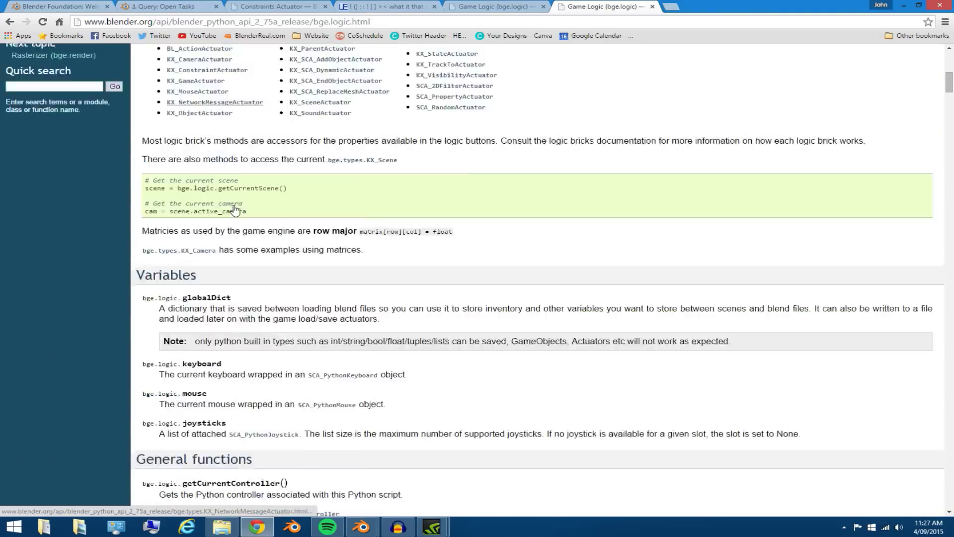
scroll(235, 210, "up", 5)
scroll(235, 209, "up", 1)
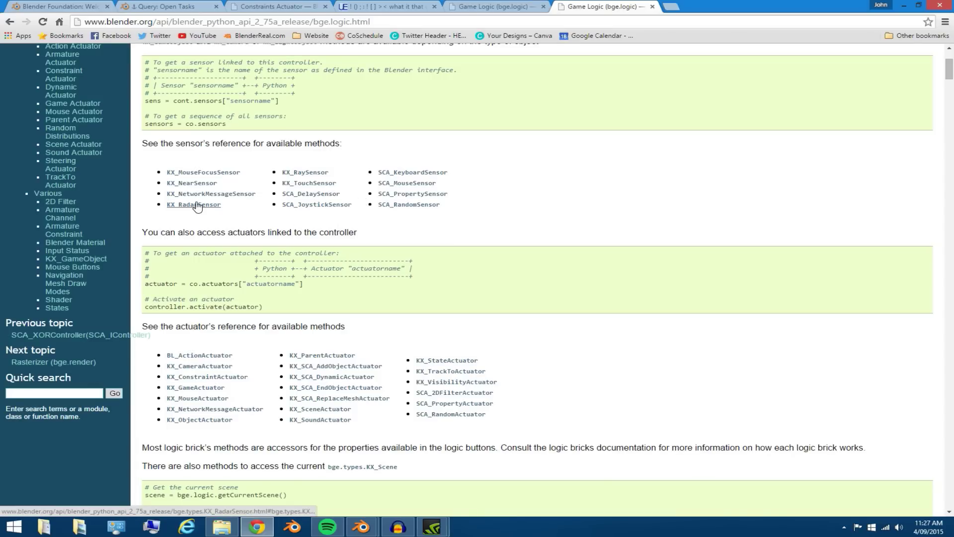
Open KX_RaySensor in a new tab and check SCA_MouseSensor's getButtonStatus and position entries.
right_click(314, 178)
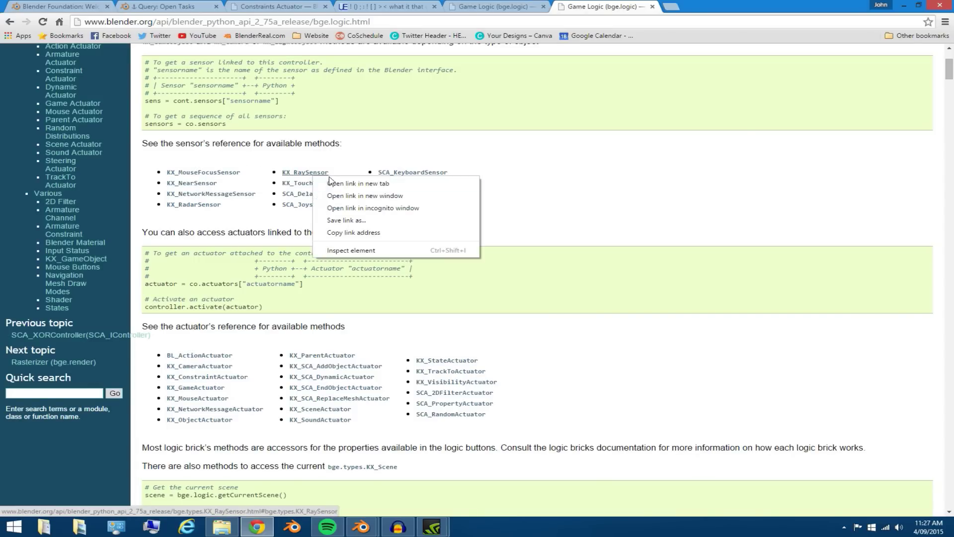
left_click(338, 179)
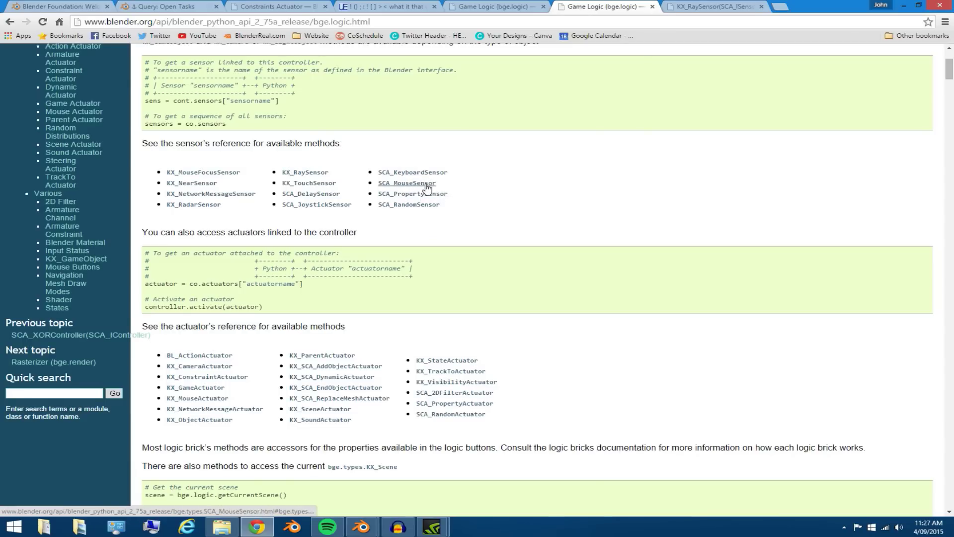
left_click(424, 184)
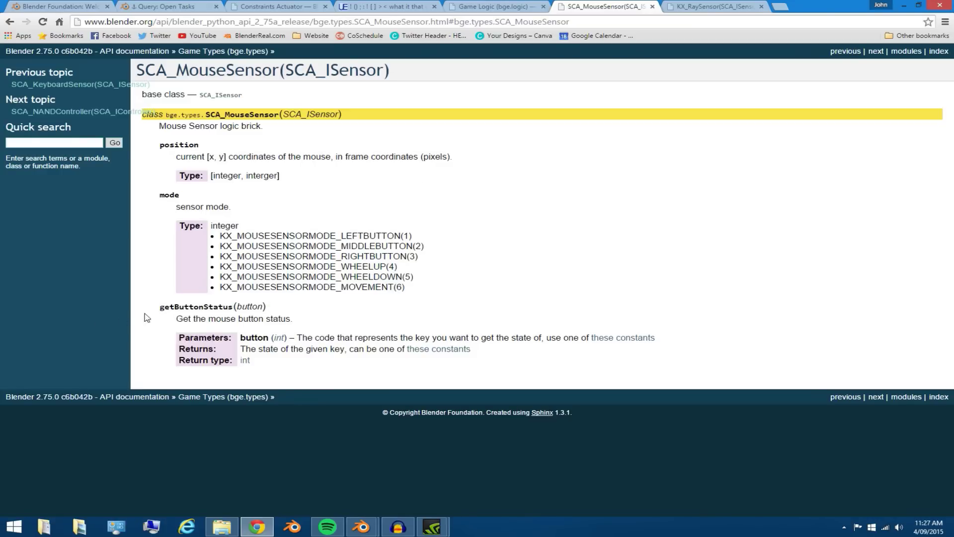
left_click_drag(158, 306, 229, 307)
left_click(174, 282)
left_click_drag(159, 144, 199, 144)
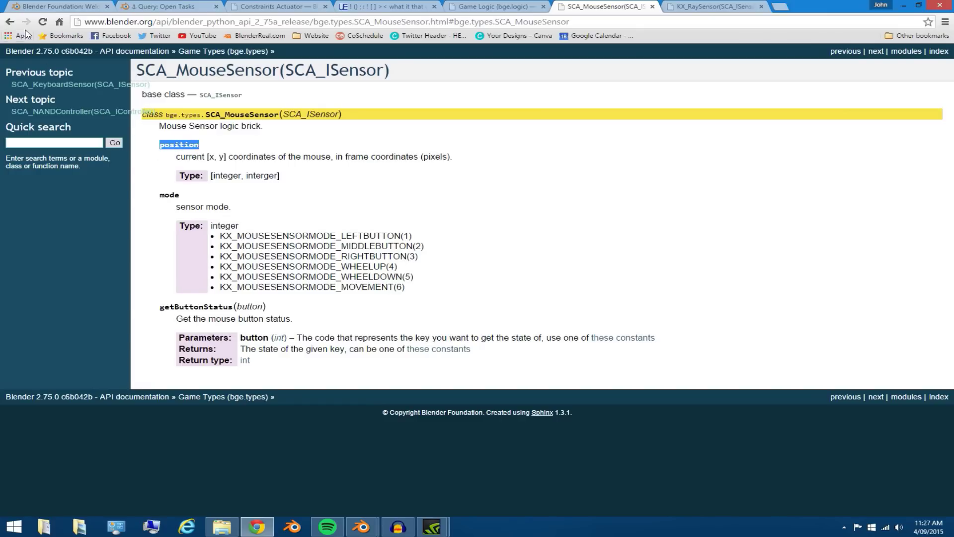
left_click(9, 21)
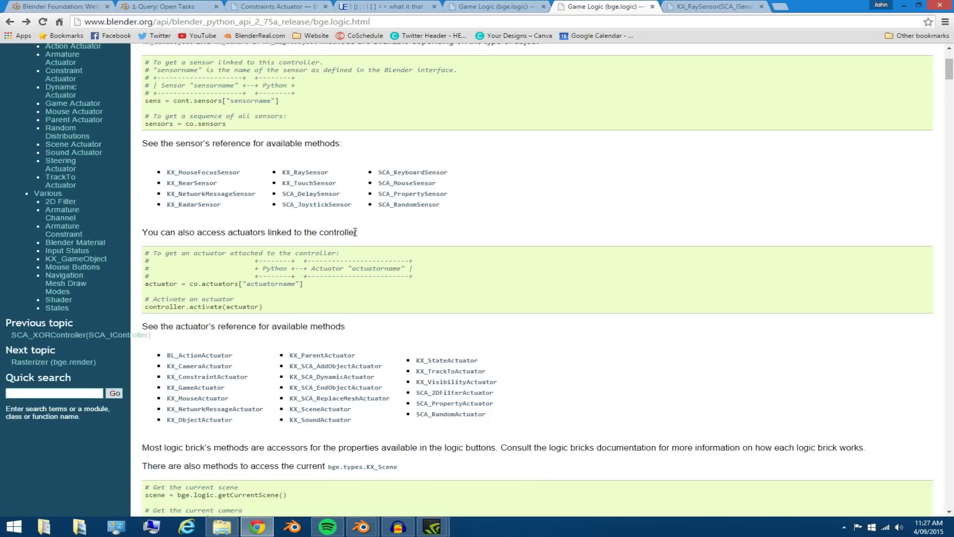
Read KX_RaySensor's hitObject and hitPosition attributes, then close both KX_RaySensor tabs.
left_click(313, 173)
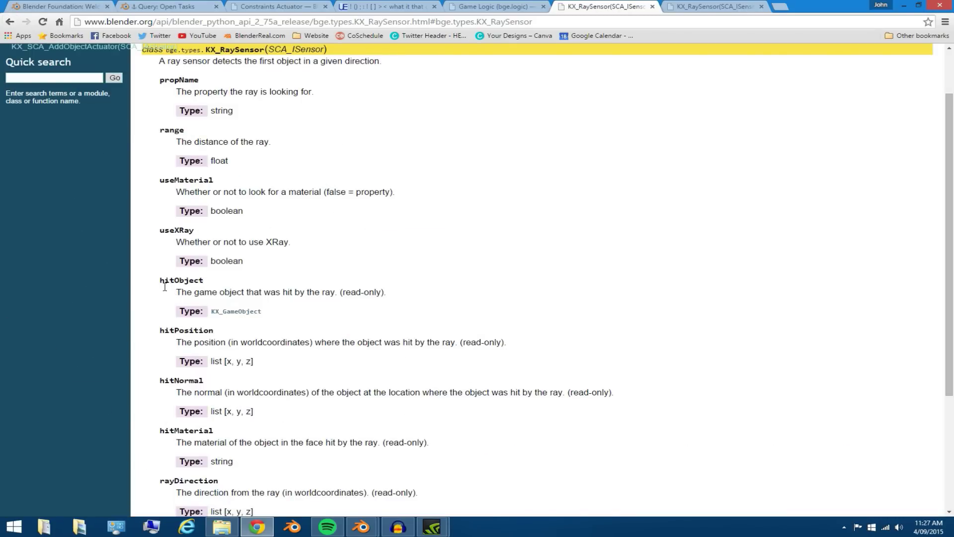
left_click_drag(165, 287, 215, 280)
scroll(147, 333, "down", 1)
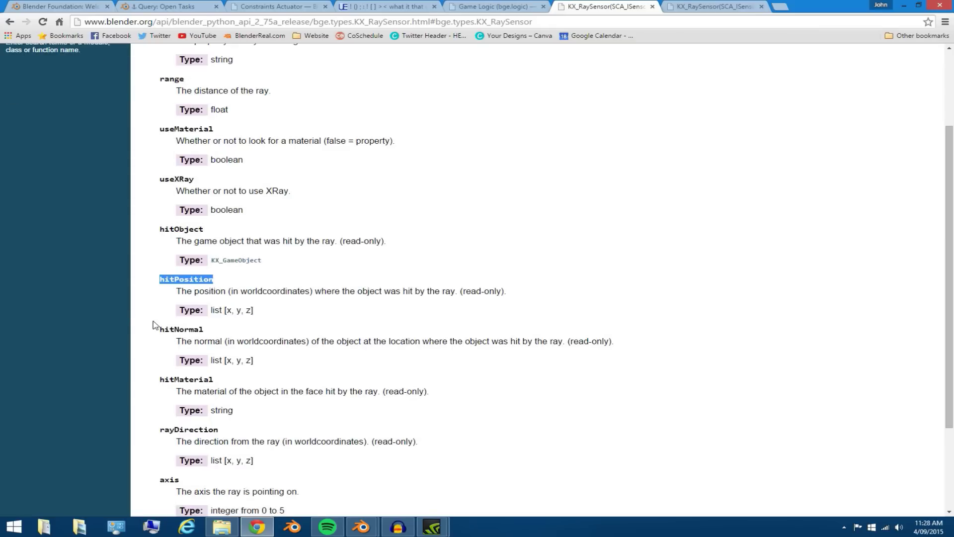
left_click_drag(154, 325, 149, 346)
left_click(147, 348)
scroll(148, 349, "down", 2)
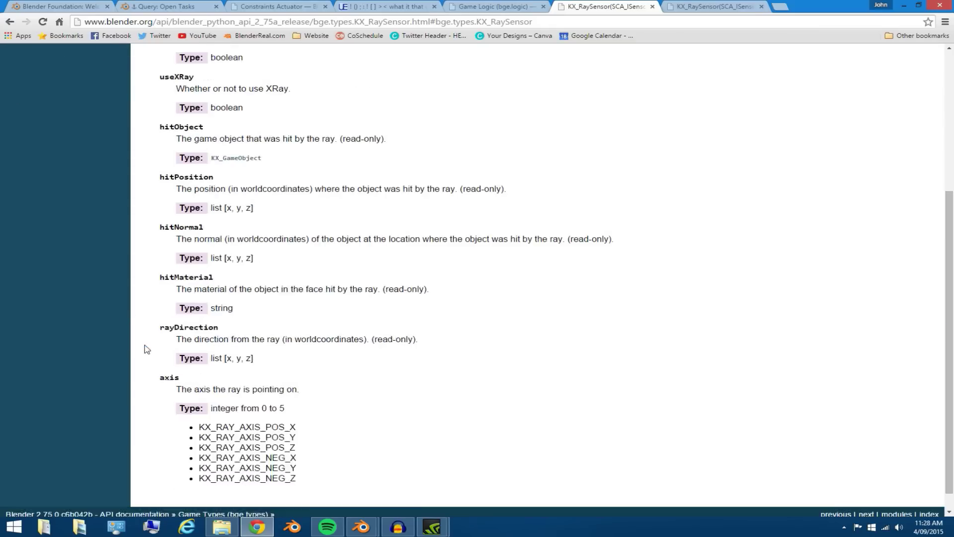
scroll(154, 343, "down", 1)
scroll(219, 334, "up", 2)
scroll(141, 319, "up", 3)
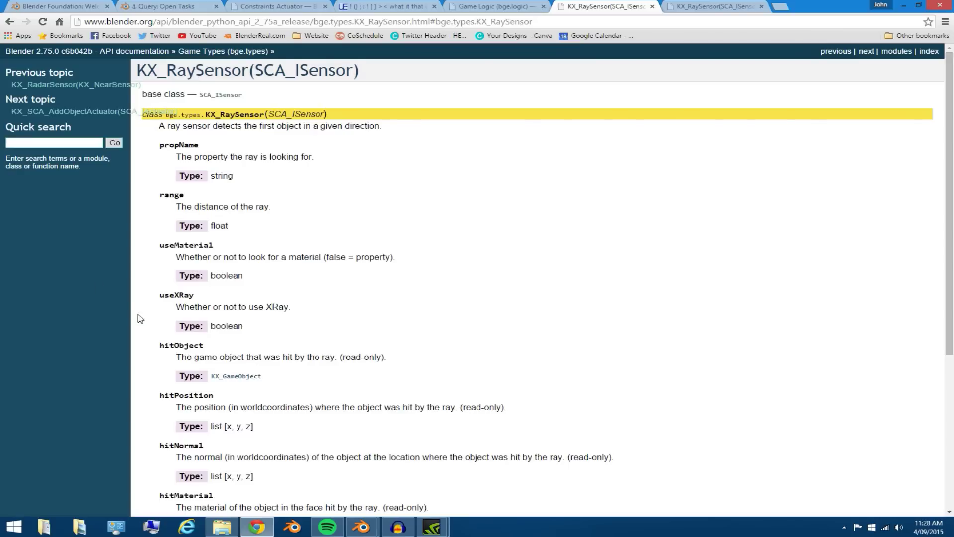
left_click(653, 6)
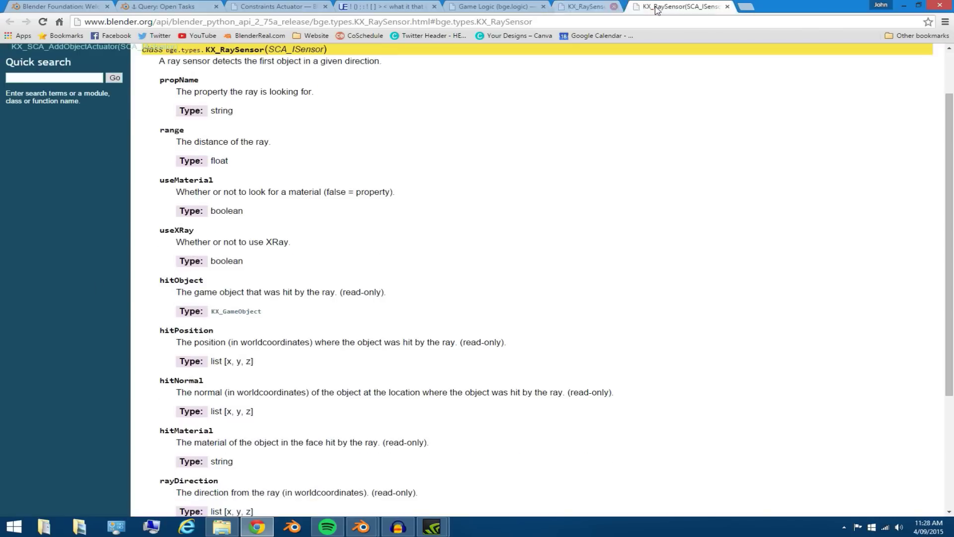
middle_click(652, 6)
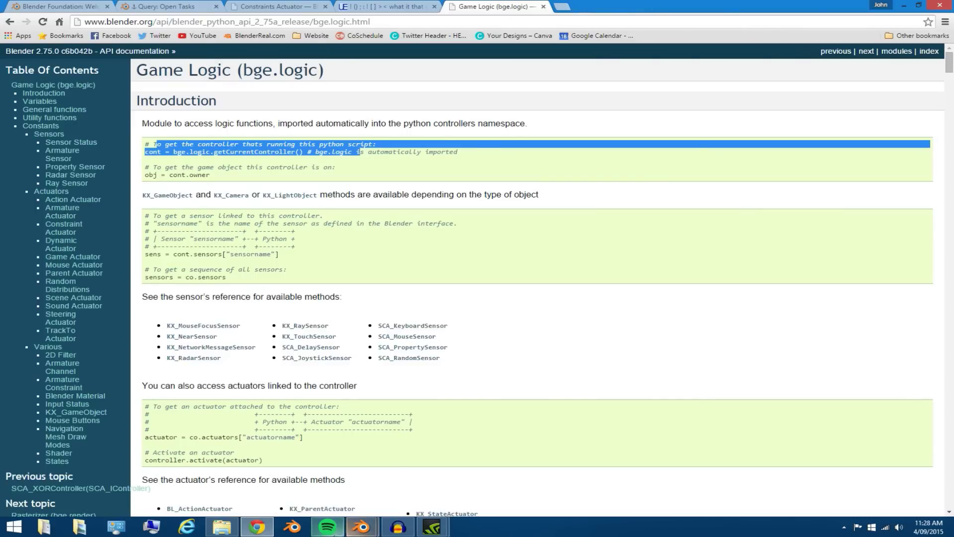
Back in Blender, run the game to see Food reach 2, then select the kill.hitObject.endObject() line.
mouse_move(362, 526)
left_click(392, 473)
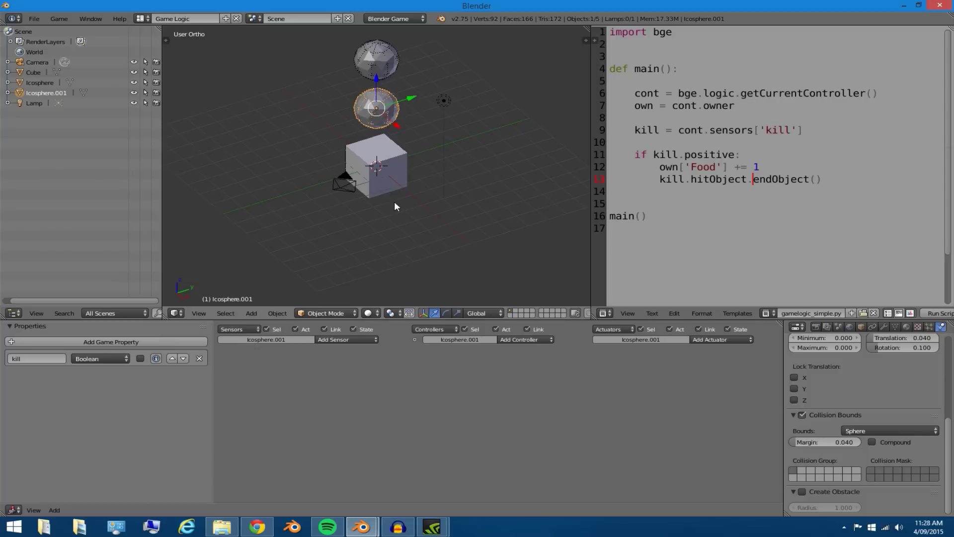
key("p")
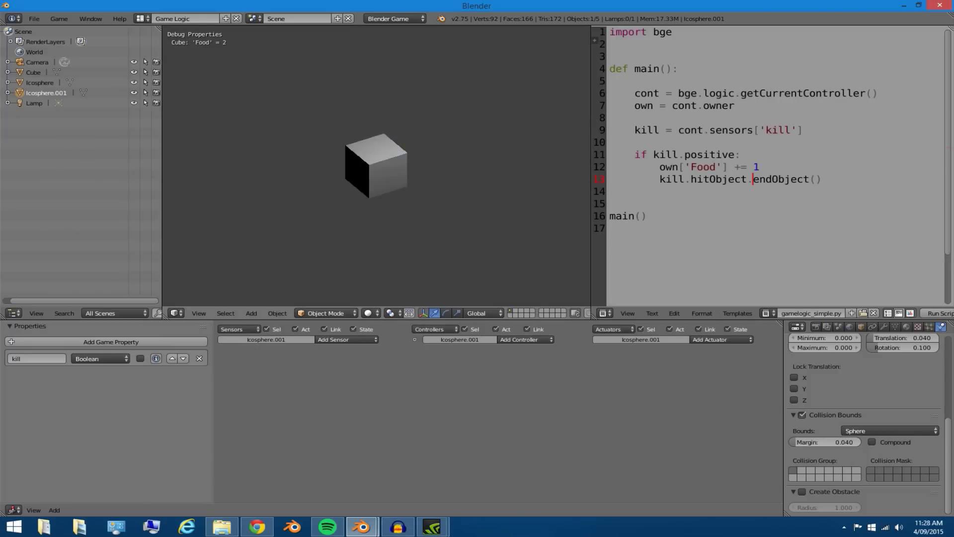
key("Escape")
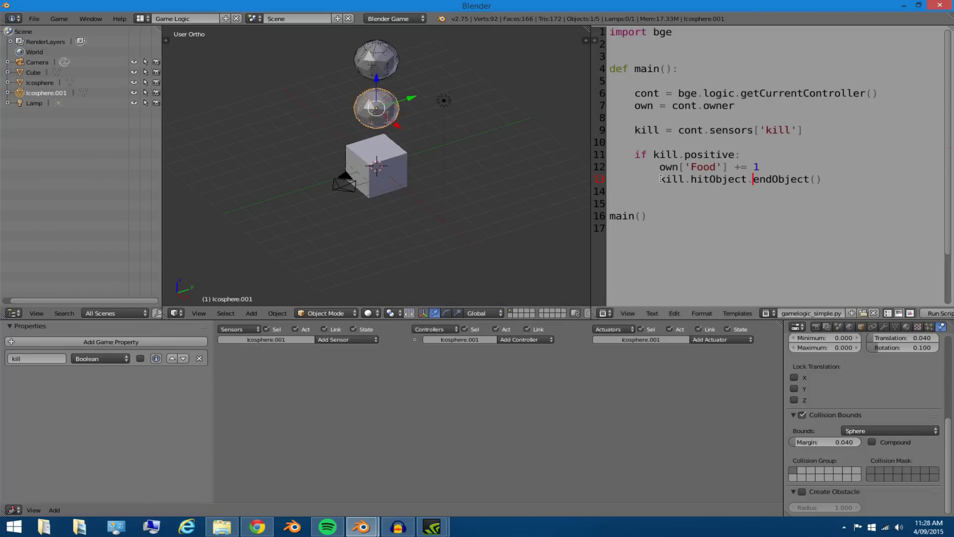
left_click_drag(660, 178, 741, 188)
left_click_drag(821, 179, 666, 182)
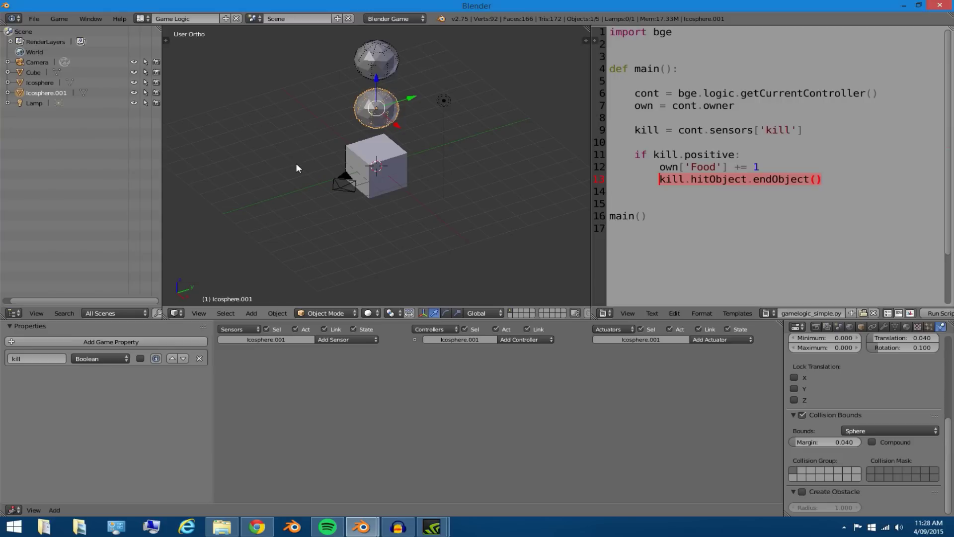
Orbit the 3D view so the camera sits right of the cube, then review the script's lines 1–16 and 11–15.
left_click(205, 315)
middle_click_drag(340, 217, 377, 209)
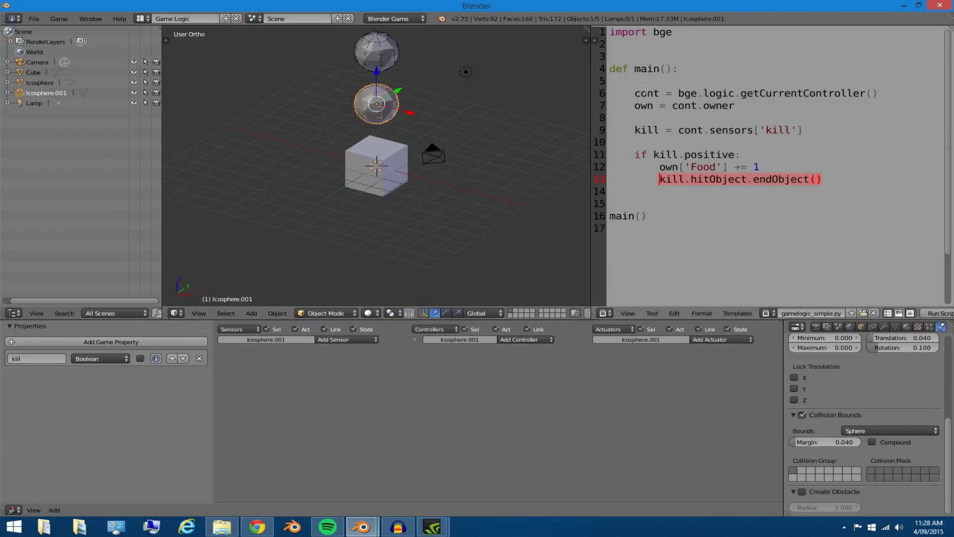
left_click(683, 227)
left_click_drag(684, 227, 656, 35)
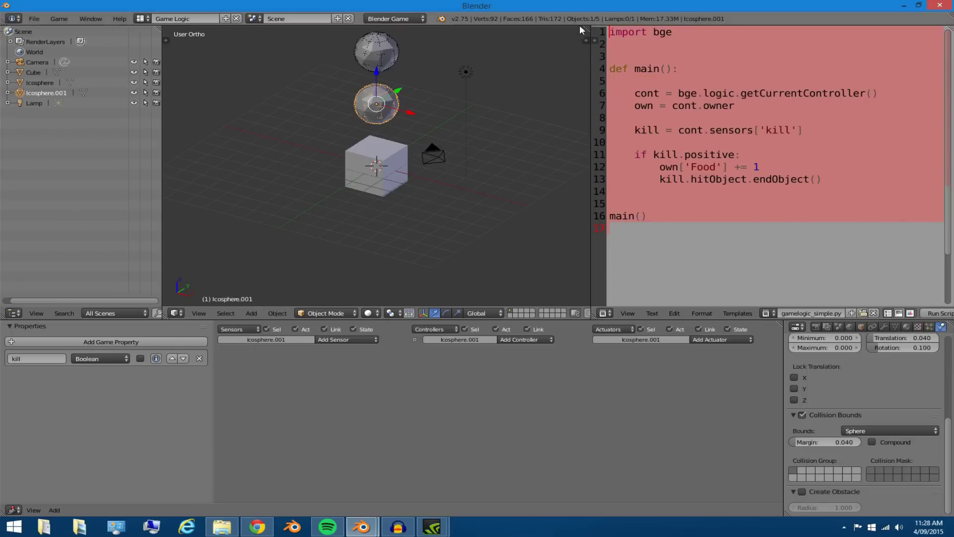
left_click(655, 117)
left_click_drag(648, 216, 610, 32)
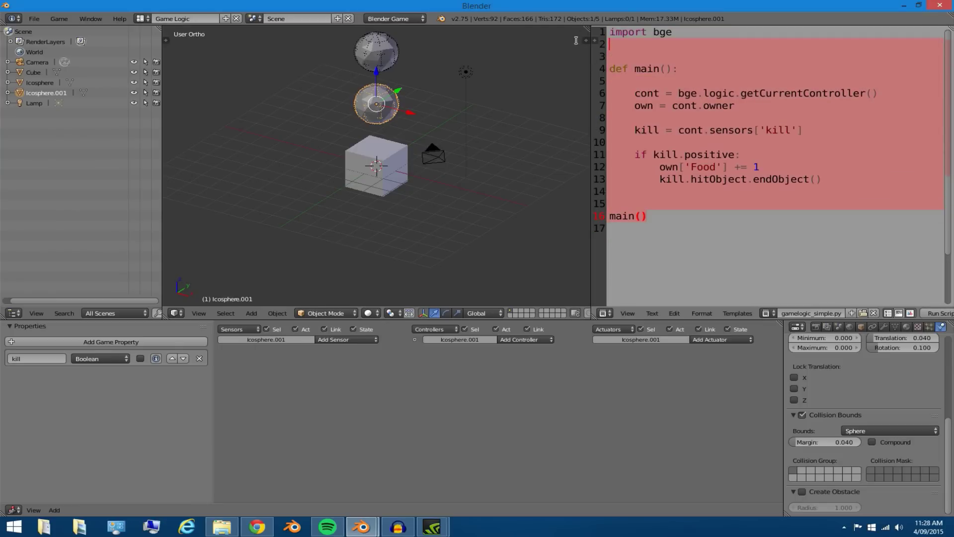
scroll(316, 163, "down", 1)
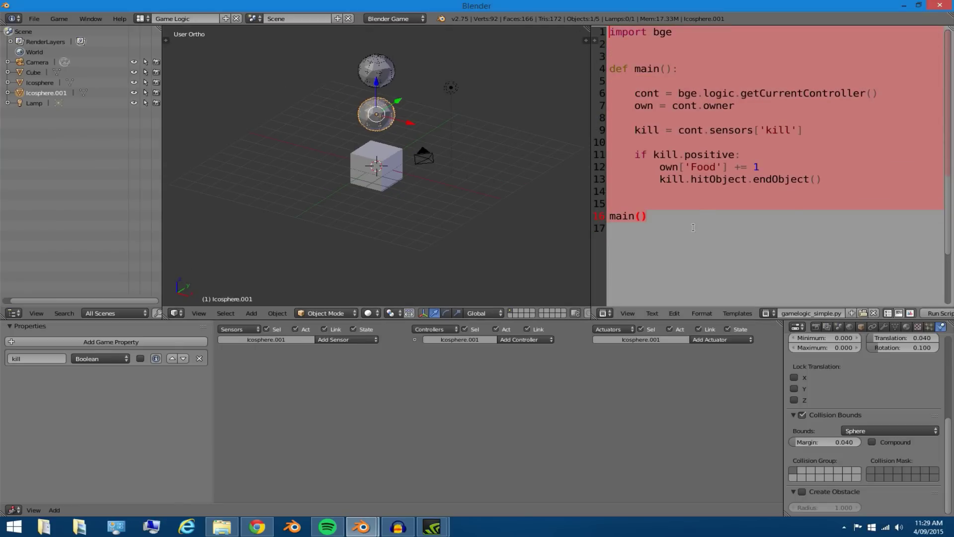
mouse_move(696, 214)
left_mouse_down()
mouse_move(577, 149)
mouse_move(609, 31)
left_mouse_up()
left_click(710, 208)
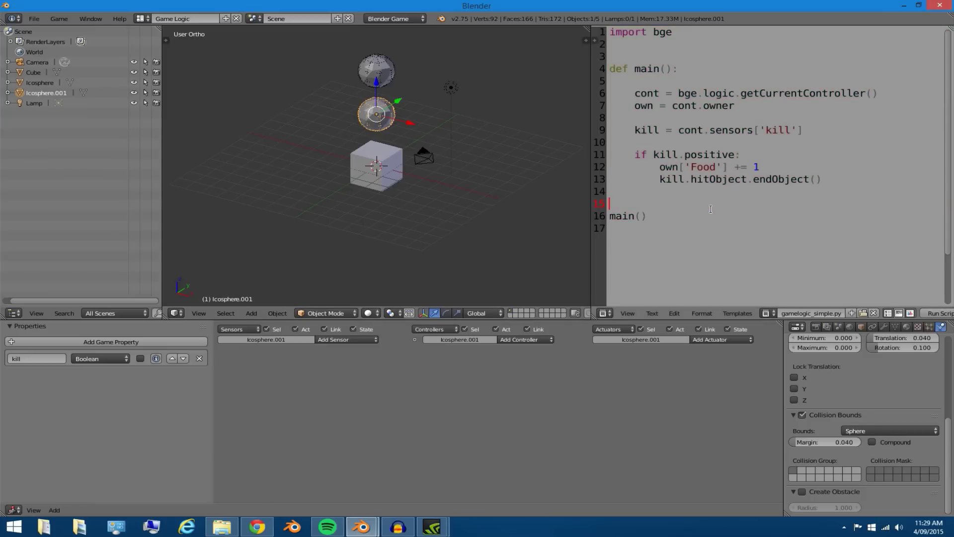